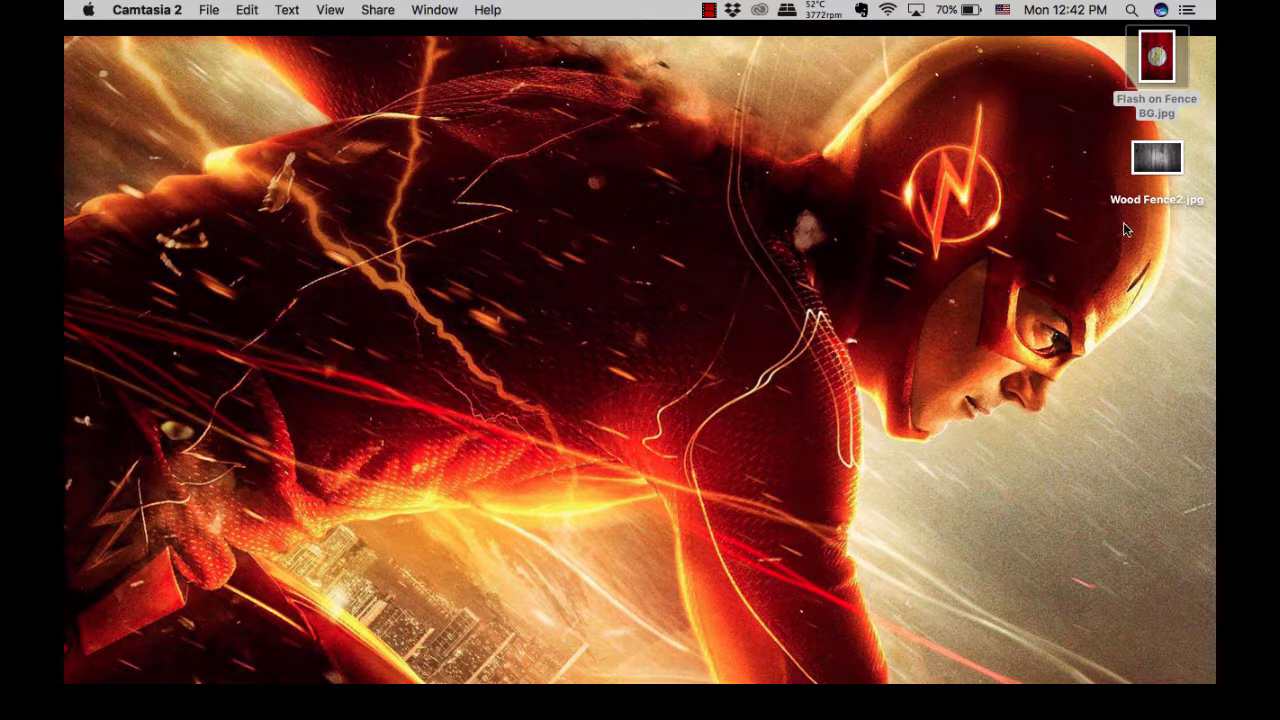
# Preview the desktop image "Flash on Fence BG.jpg" as the reference design and close it
pyautogui.click(1154, 78)
pyautogui.doubleClick(1154, 82)
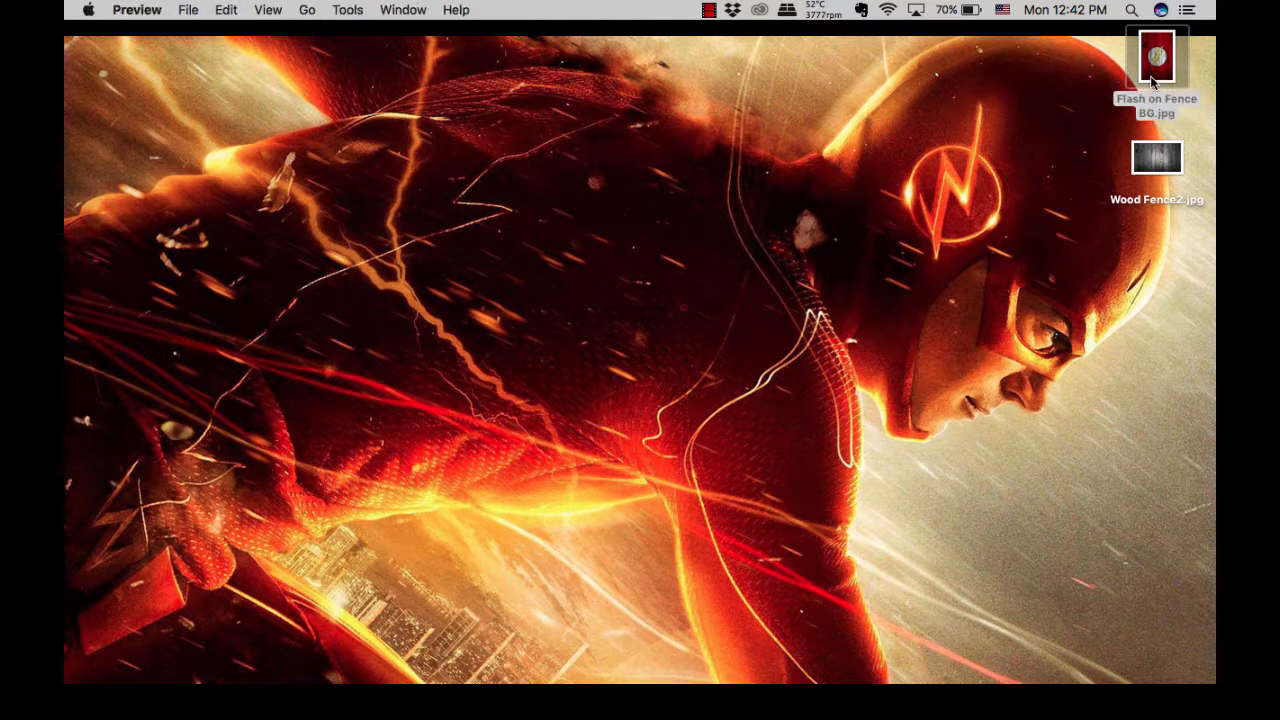
pyautogui.moveTo(448, 38); pyautogui.dragTo(771, 32)
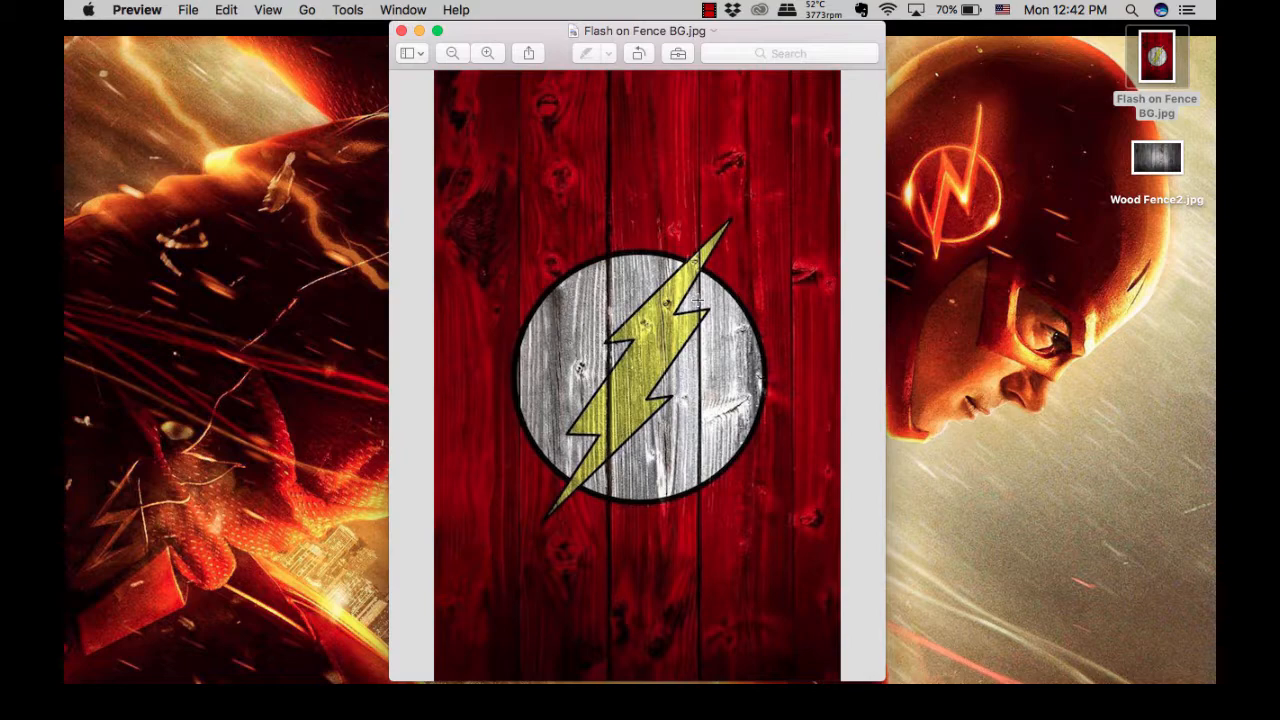
pyautogui.press('super+w')
# Switch to Chrome, browse the Google image results for "old wood fence", preview the dark wooden fence background, and minimize the browser
pyautogui.moveTo(570, 700)
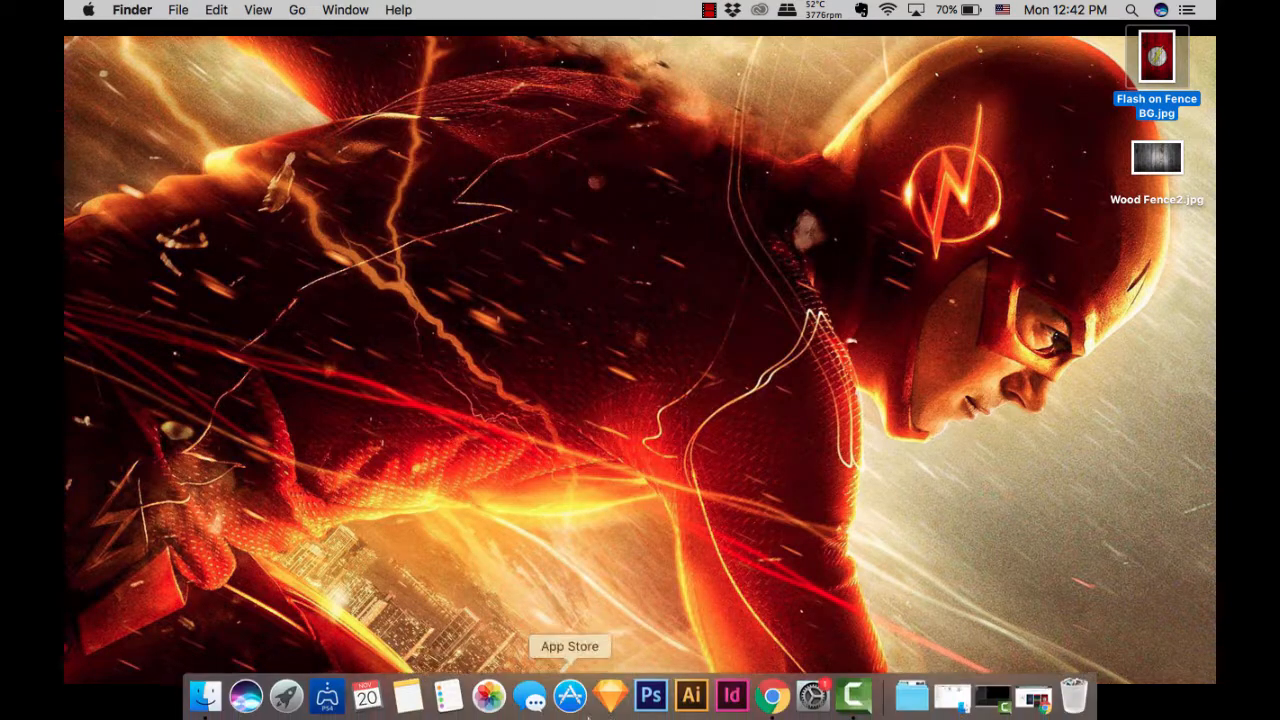
pyautogui.click(770, 698)
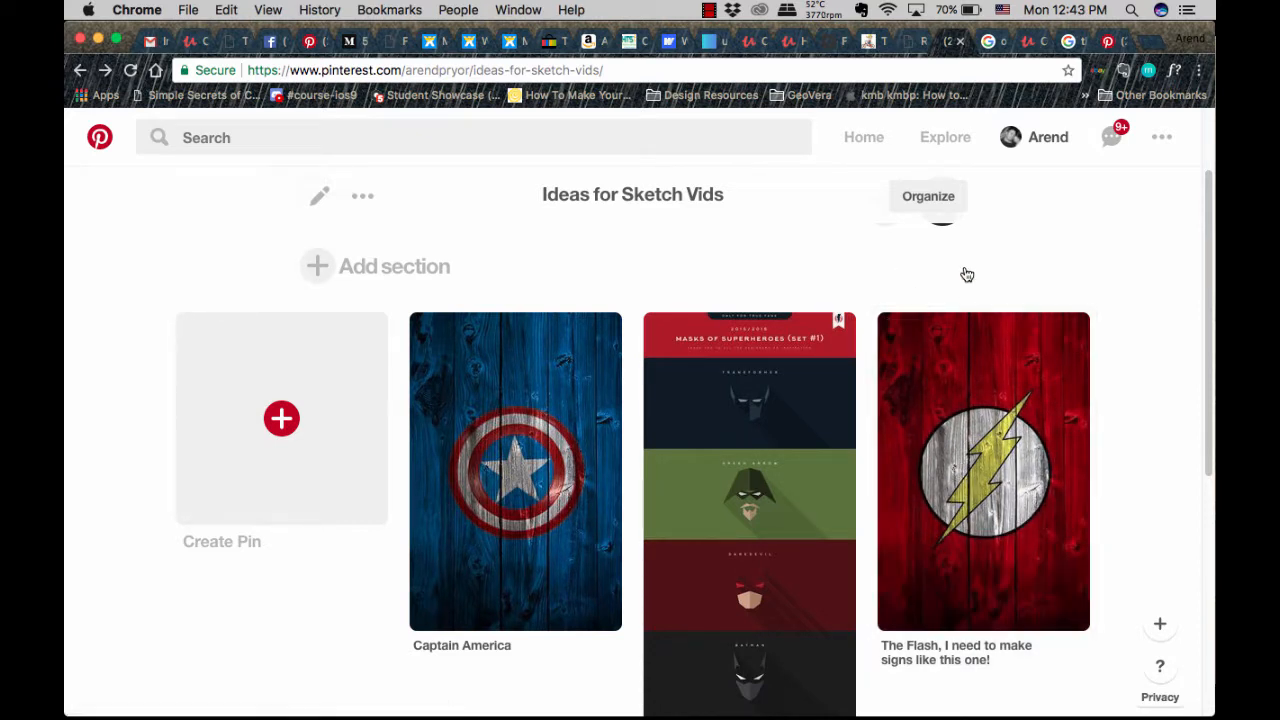
pyautogui.click(992, 41)
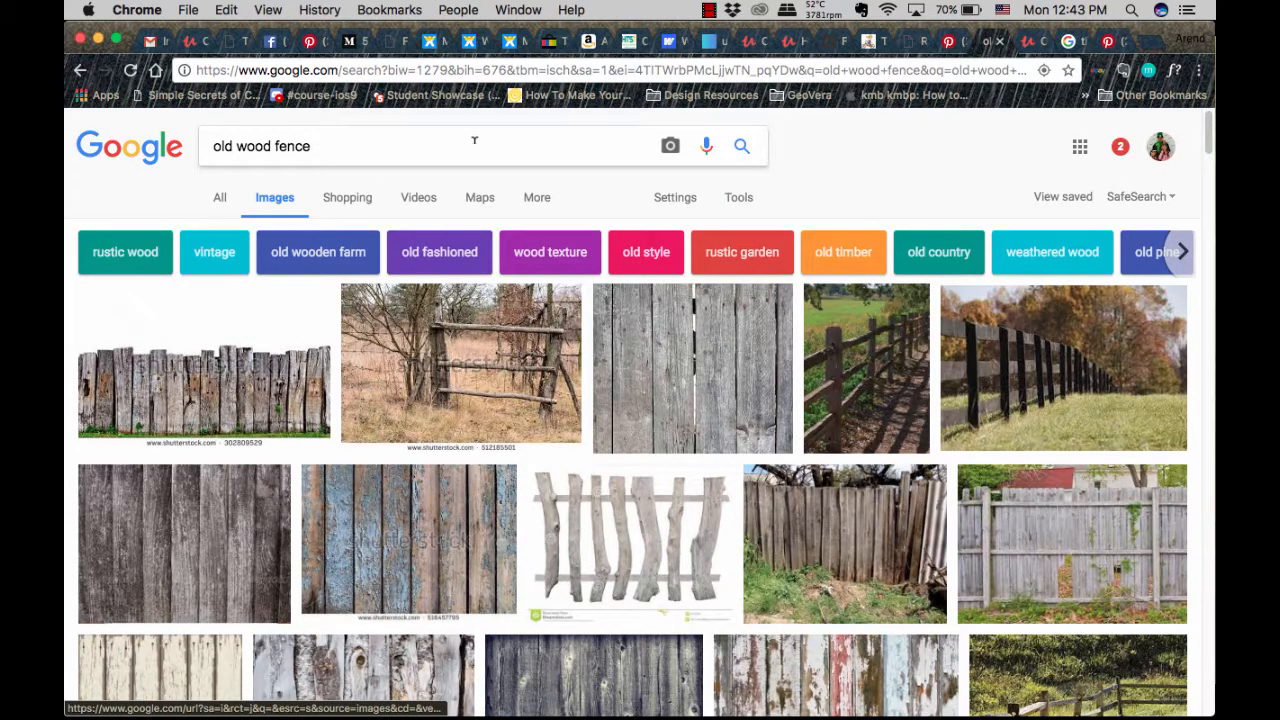
pyautogui.scroll(-1, 420, 390)
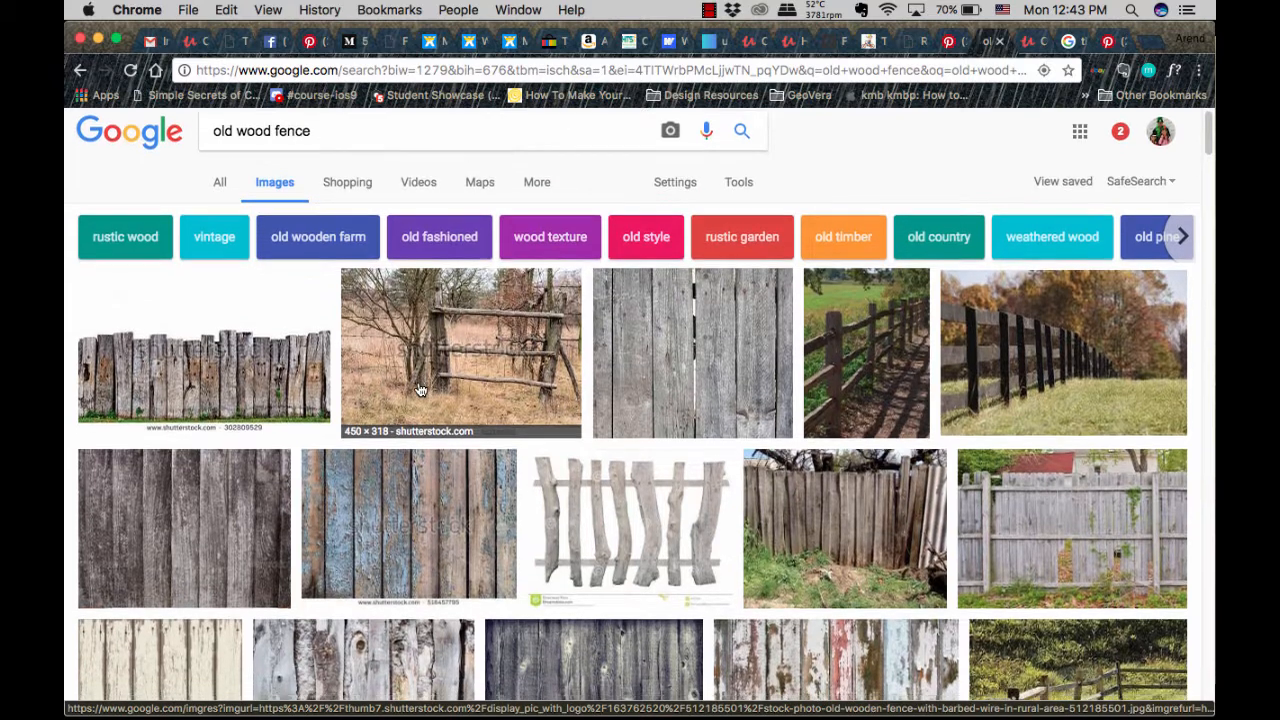
pyautogui.scroll(-4, 420, 390)
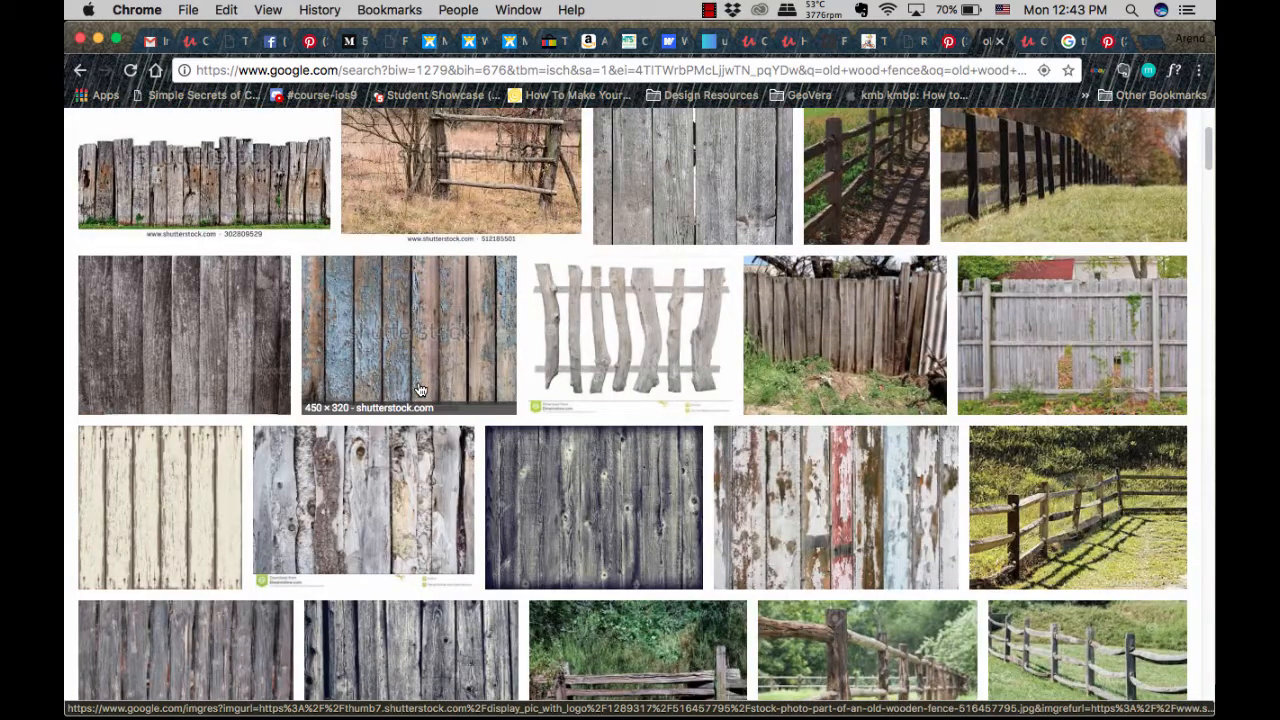
pyautogui.scroll(-2, 420, 390)
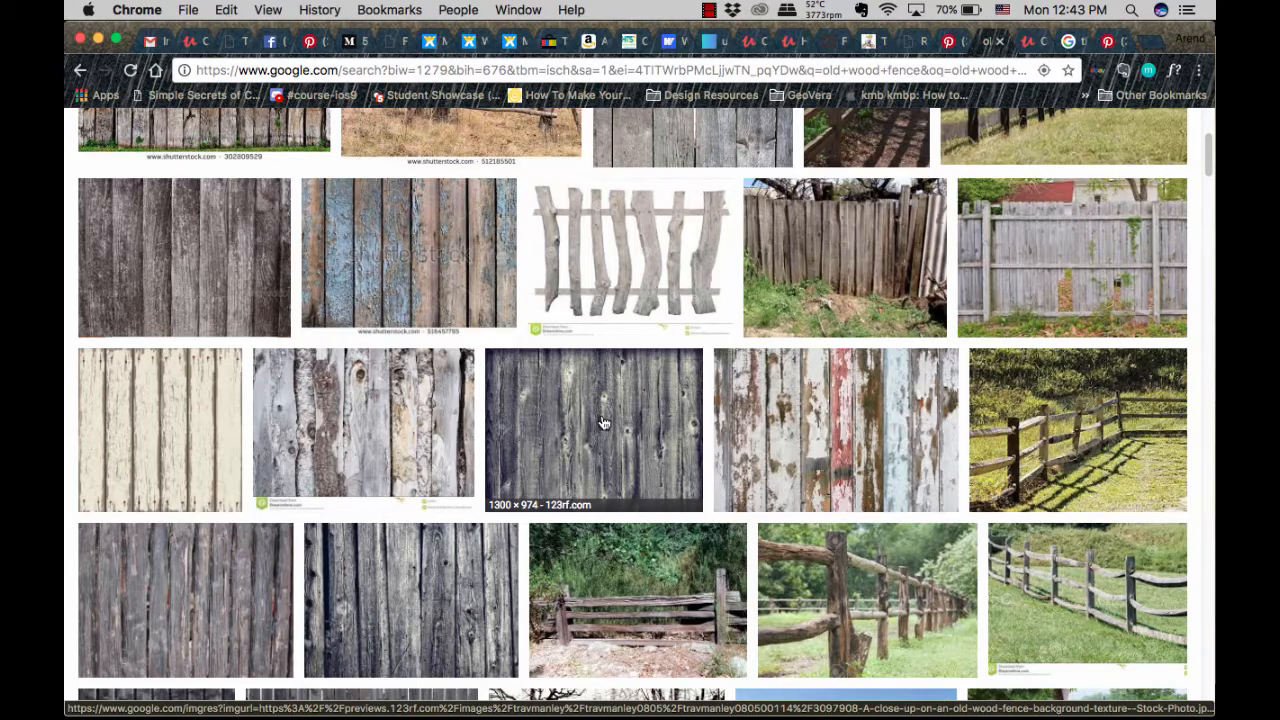
pyautogui.scroll(-15, 603, 422)
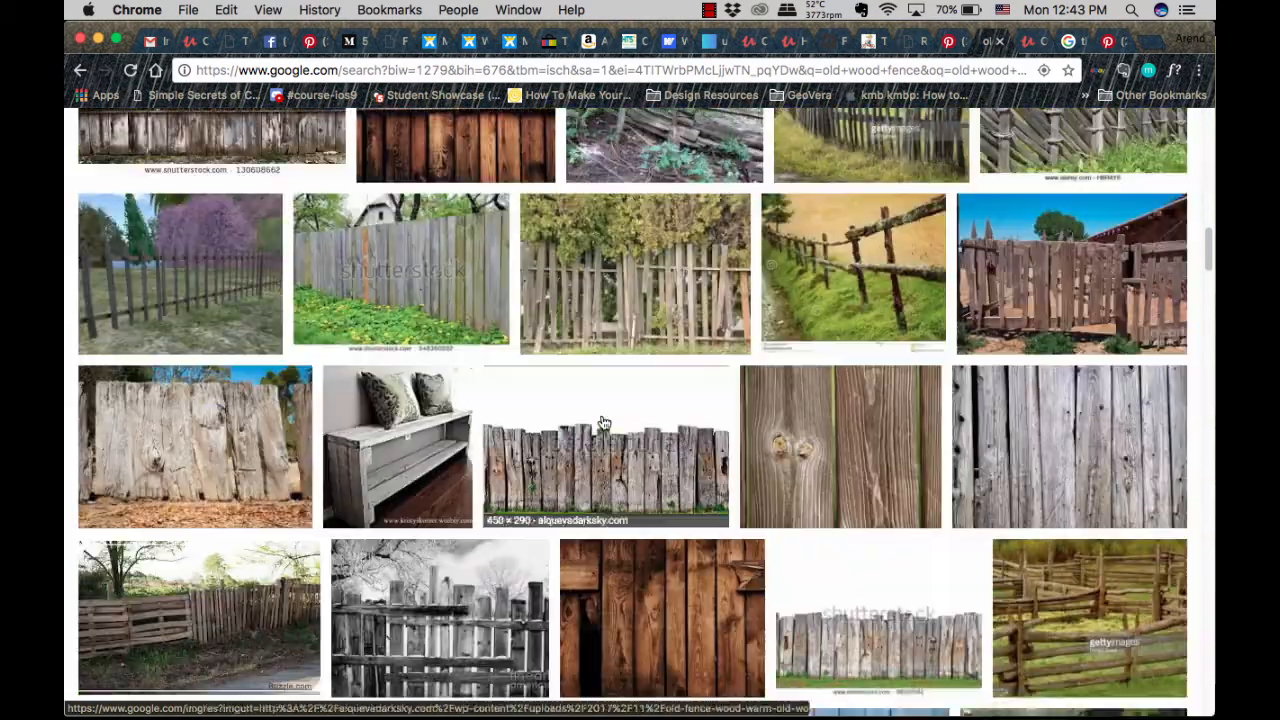
pyautogui.click(603, 405)
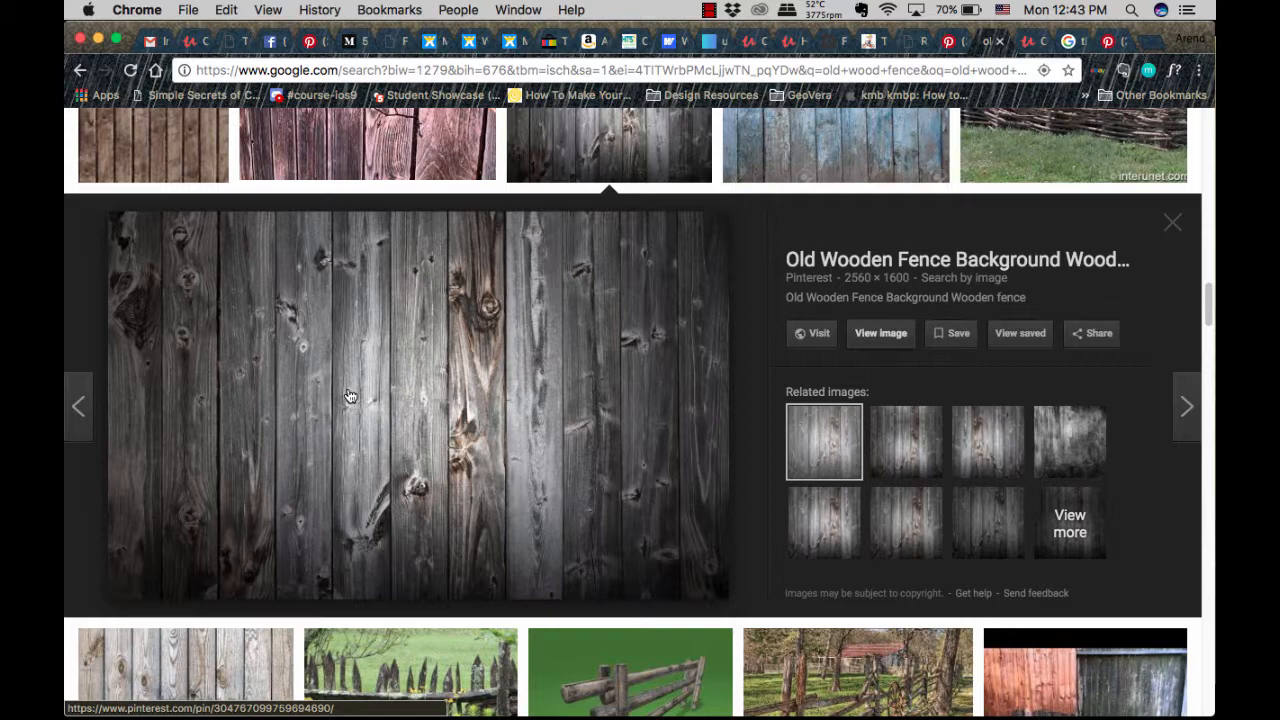
pyautogui.click(98, 38)
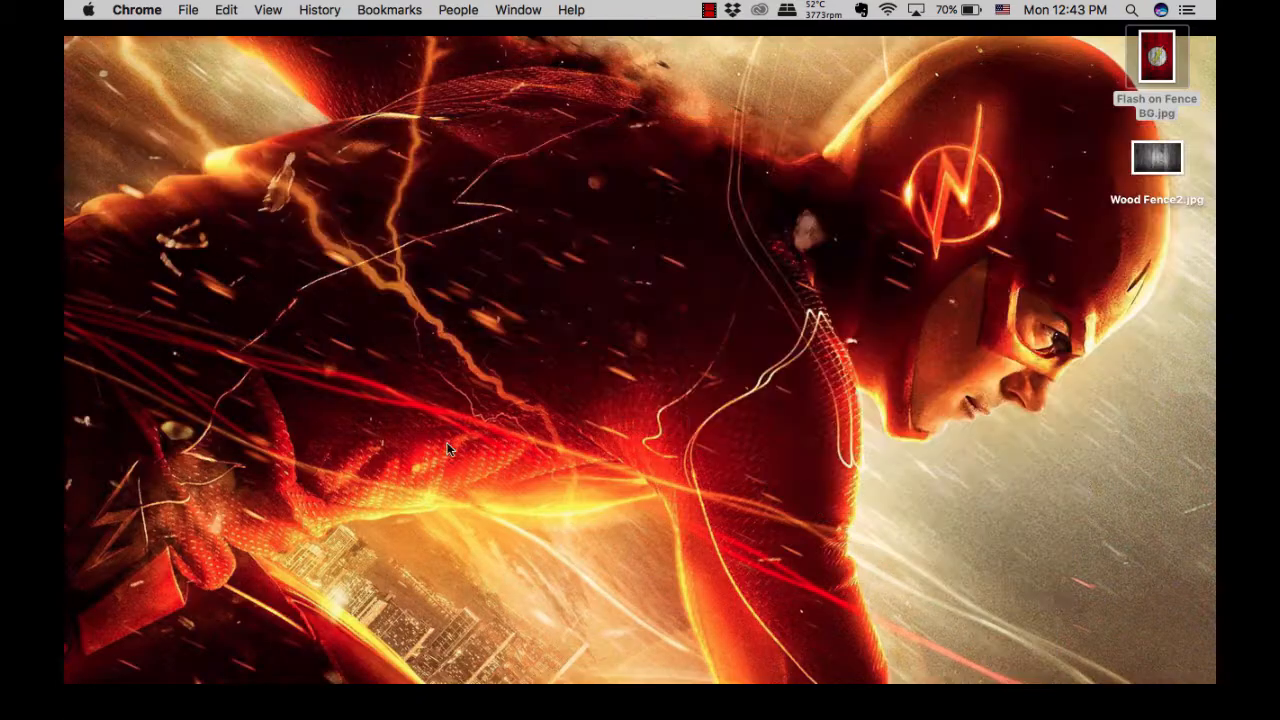
# Switch to Sketch and create a new blank document
pyautogui.moveTo(608, 710)
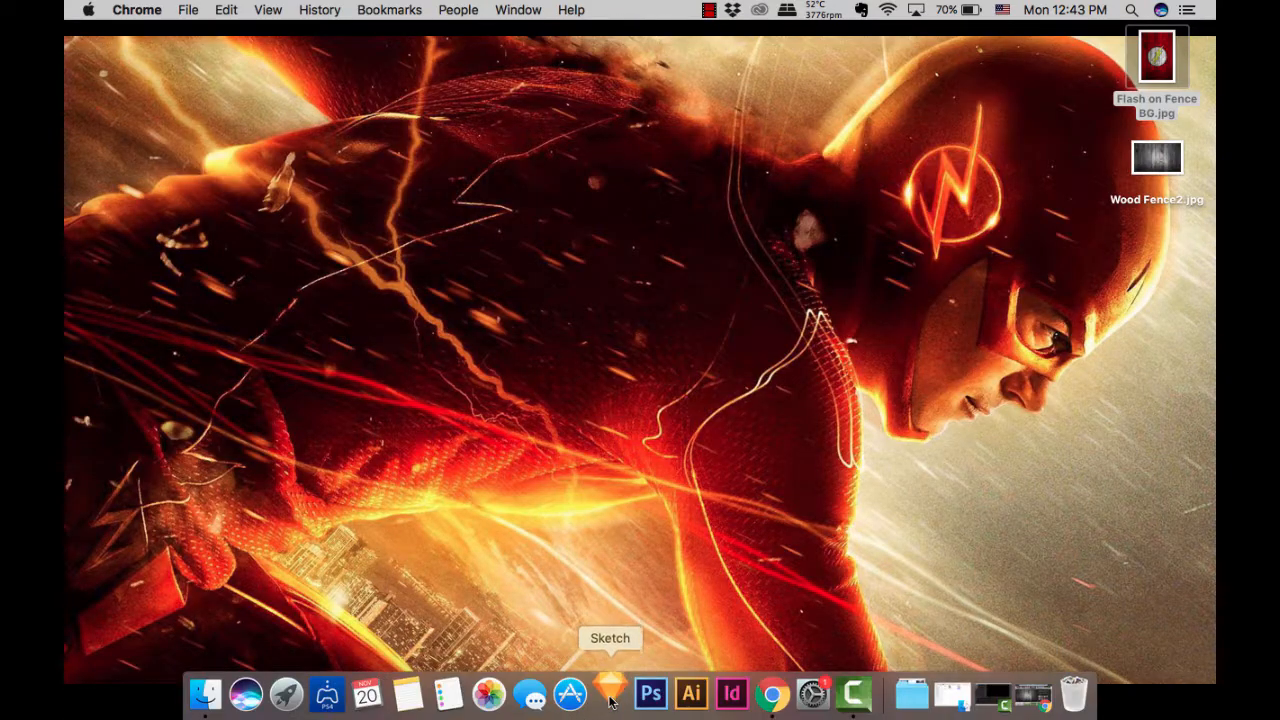
pyautogui.click(610, 700)
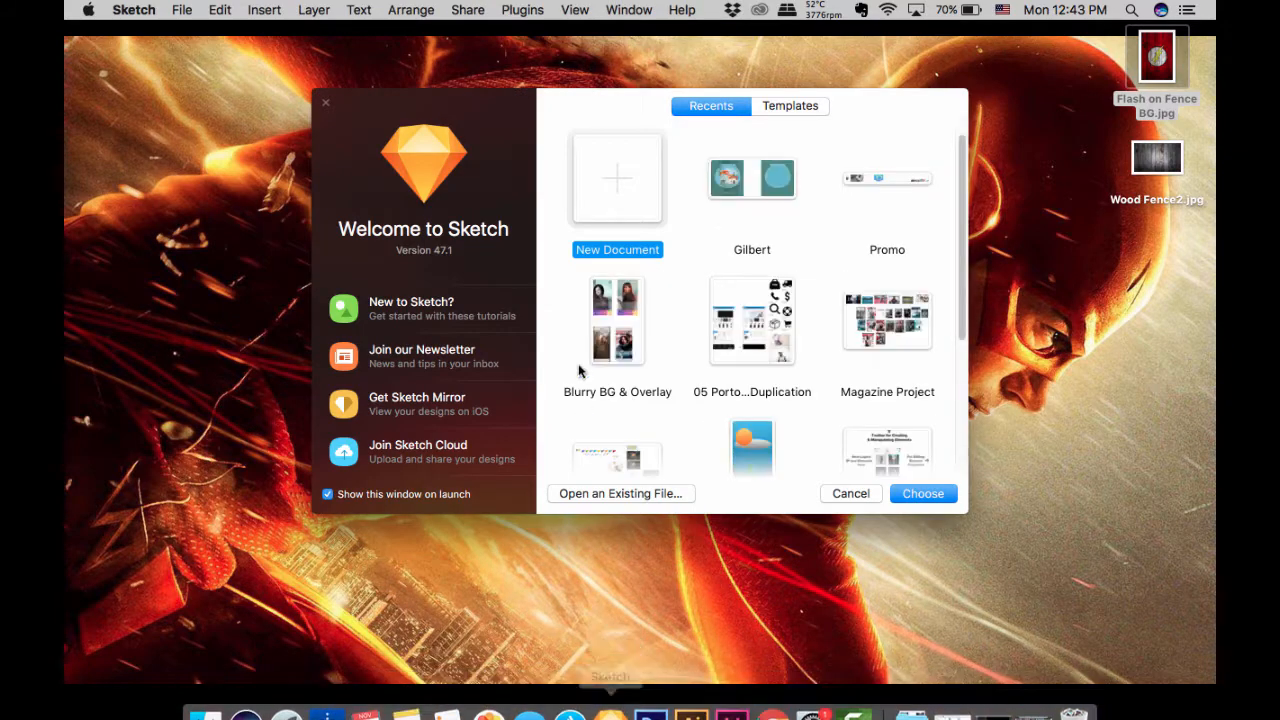
pyautogui.doubleClick(608, 216)
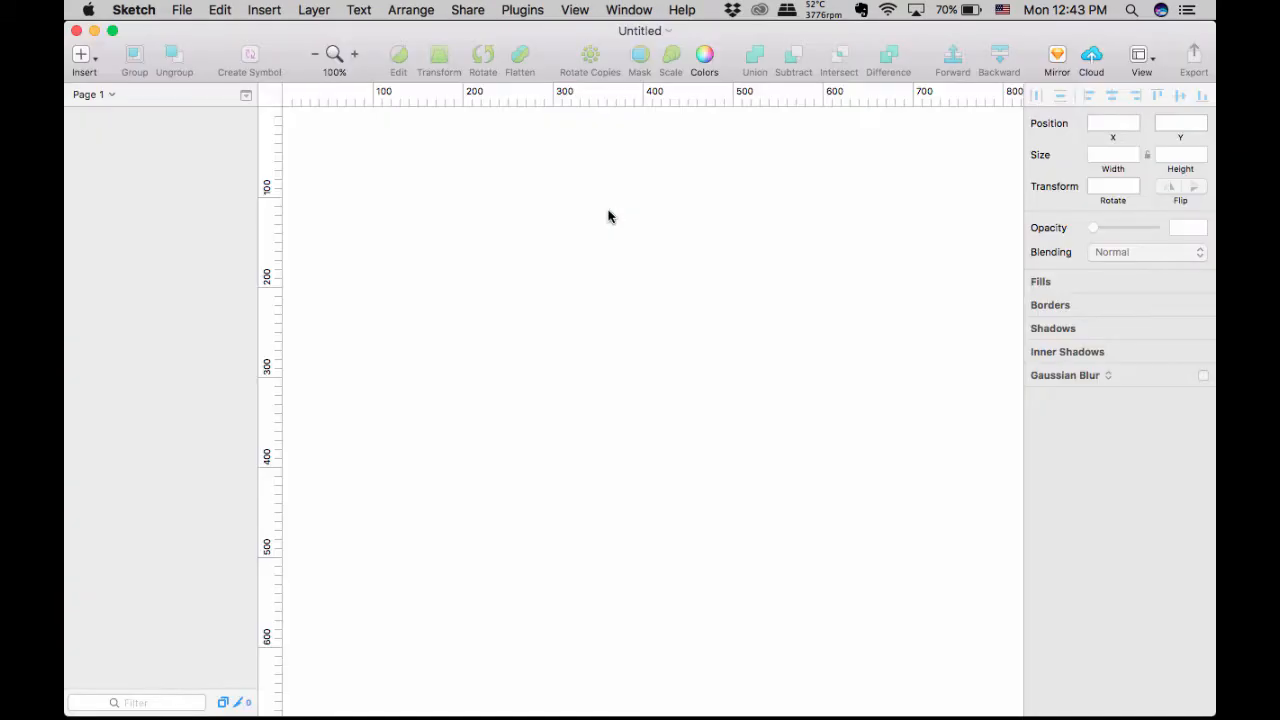
# Narrow the document window and place "Flash on Fence BG.jpg" from the desktop onto the canvas
pyautogui.moveTo(1211, 583); pyautogui.dragTo(1100, 571)
pyautogui.moveTo(1157, 58); pyautogui.dragTo(512, 337)
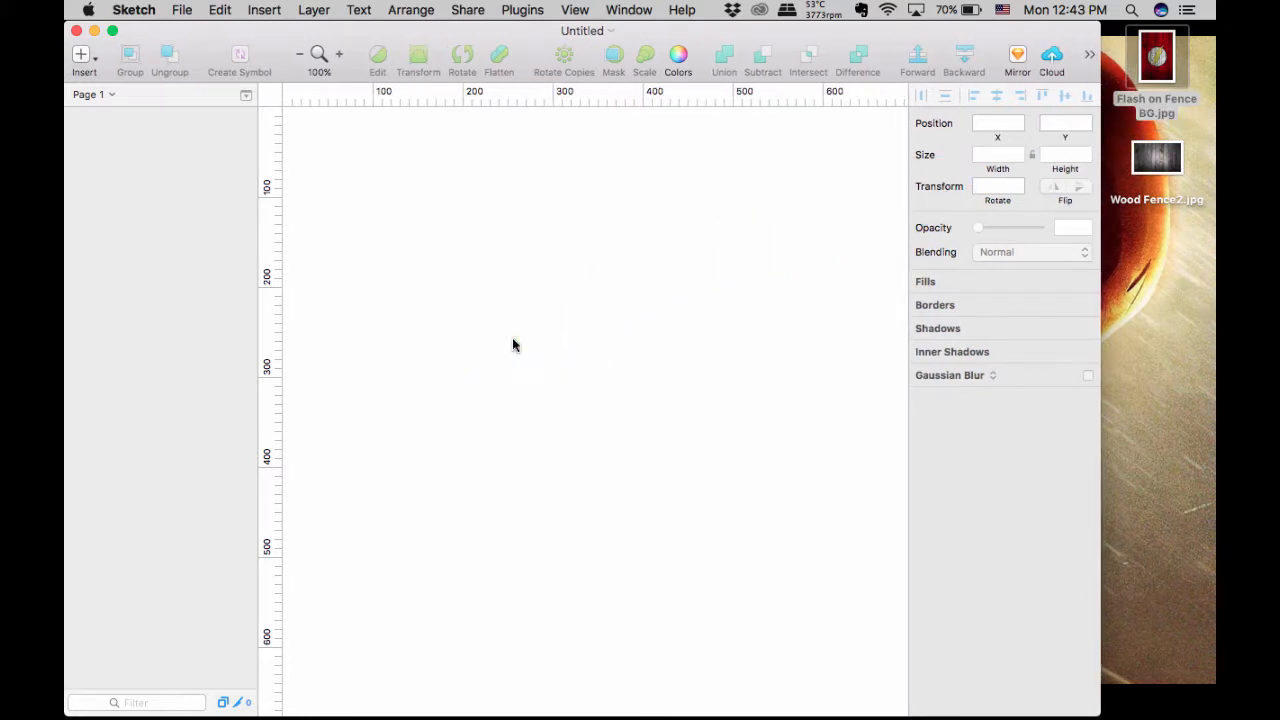
pyautogui.scroll(-3, 514, 344)
pyautogui.scroll(2, 512, 344)
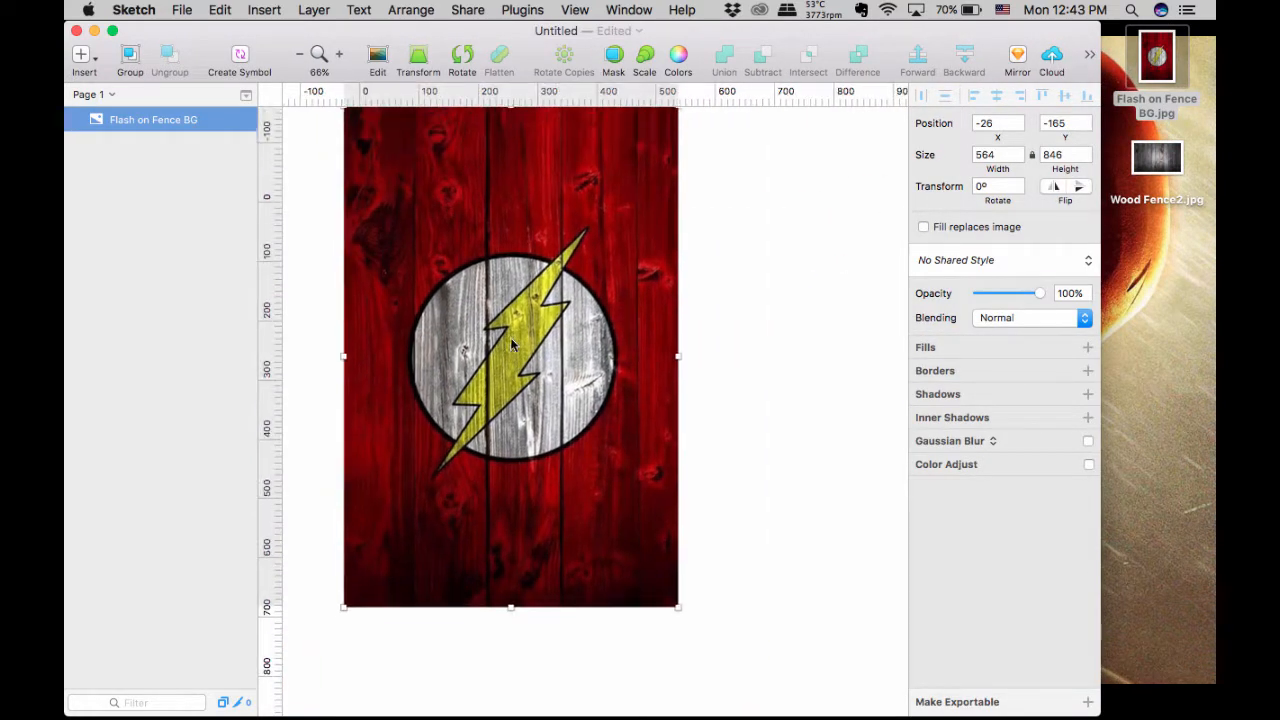
pyautogui.scroll(1, 512, 344)
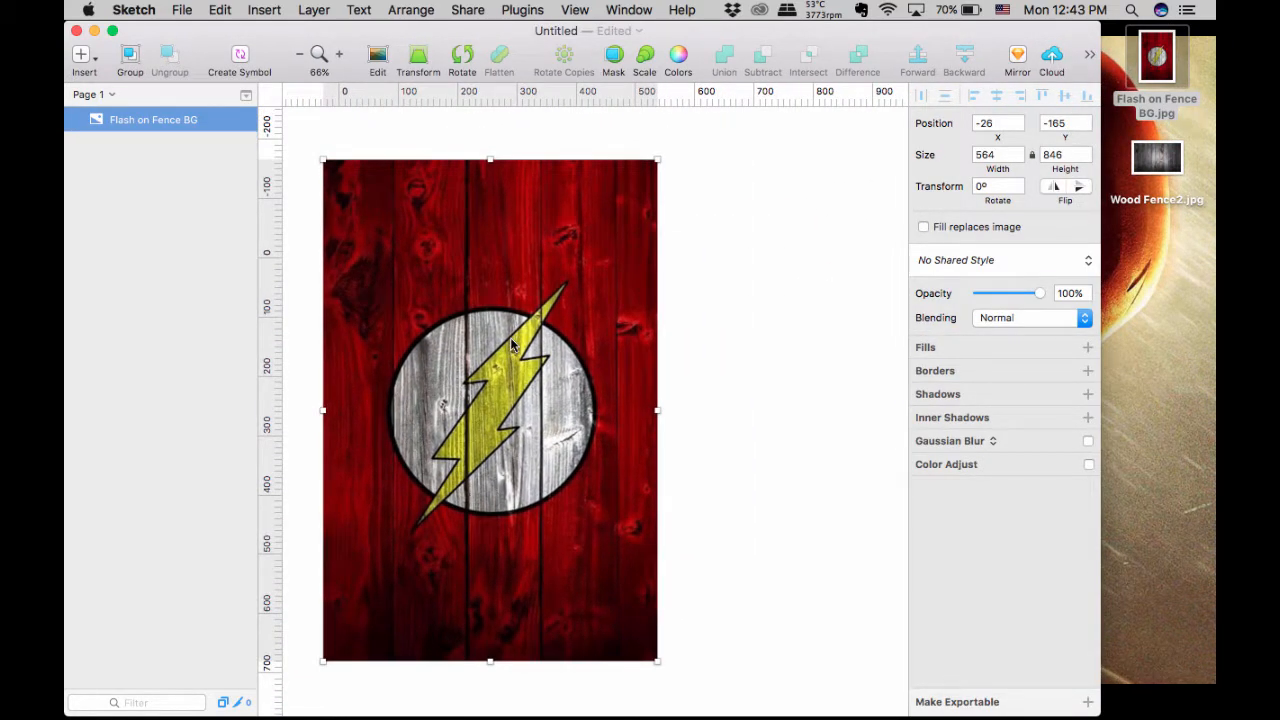
# Rename the Flash on Fence BG layer as "Original"
pyautogui.doubleClick(153, 121)
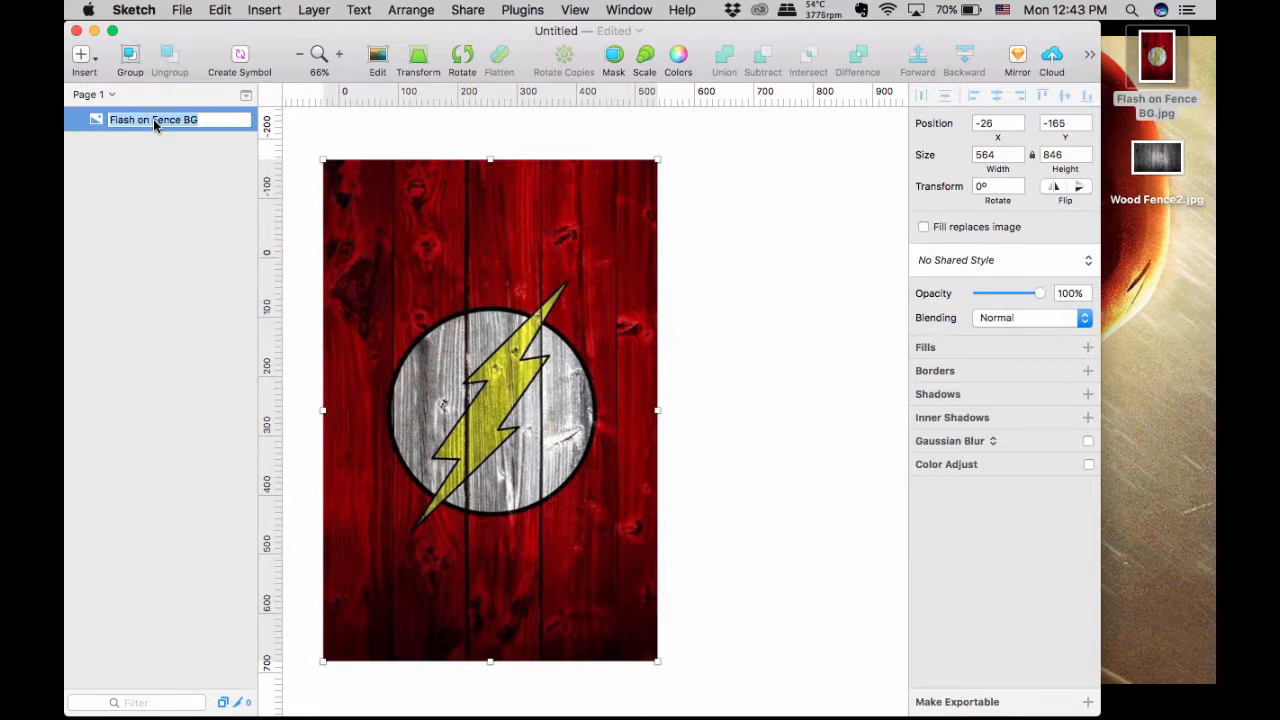
pyautogui.write('0riginal')
pyautogui.press('Return')
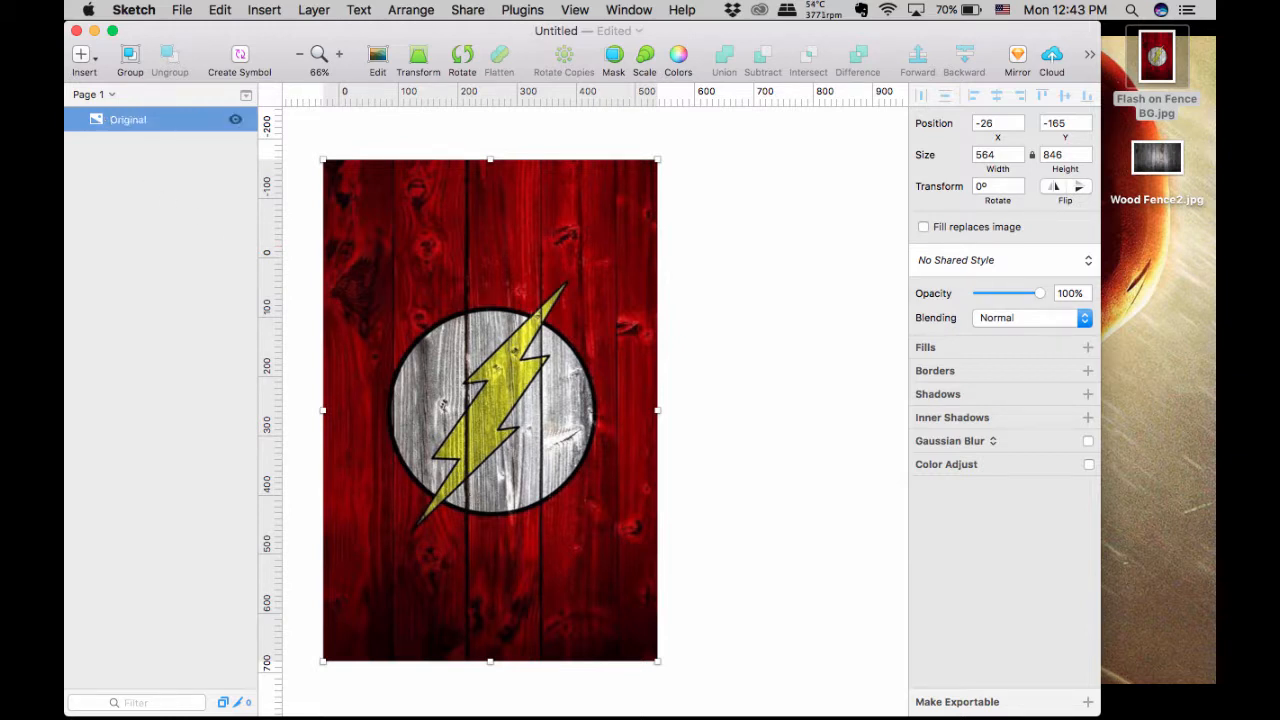
# Place "Wood Fence2.jpg" from the desktop on the canvas and move it beside the Original image, at X 617, Y -165
pyautogui.moveTo(1150, 162)
pyautogui.mouseDown()
pyautogui.moveTo(826, 293)
pyautogui.moveTo(755, 301)
pyautogui.mouseUp()
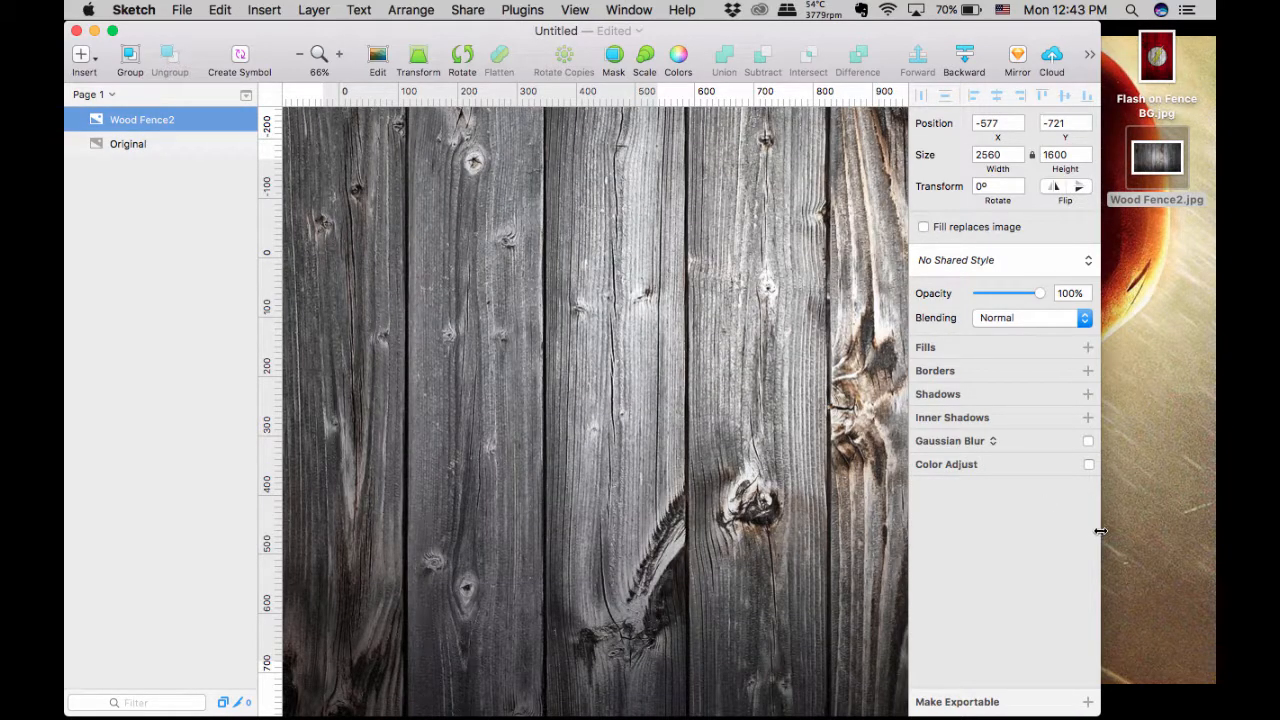
pyautogui.moveTo(1100, 531); pyautogui.dragTo(1215, 531)
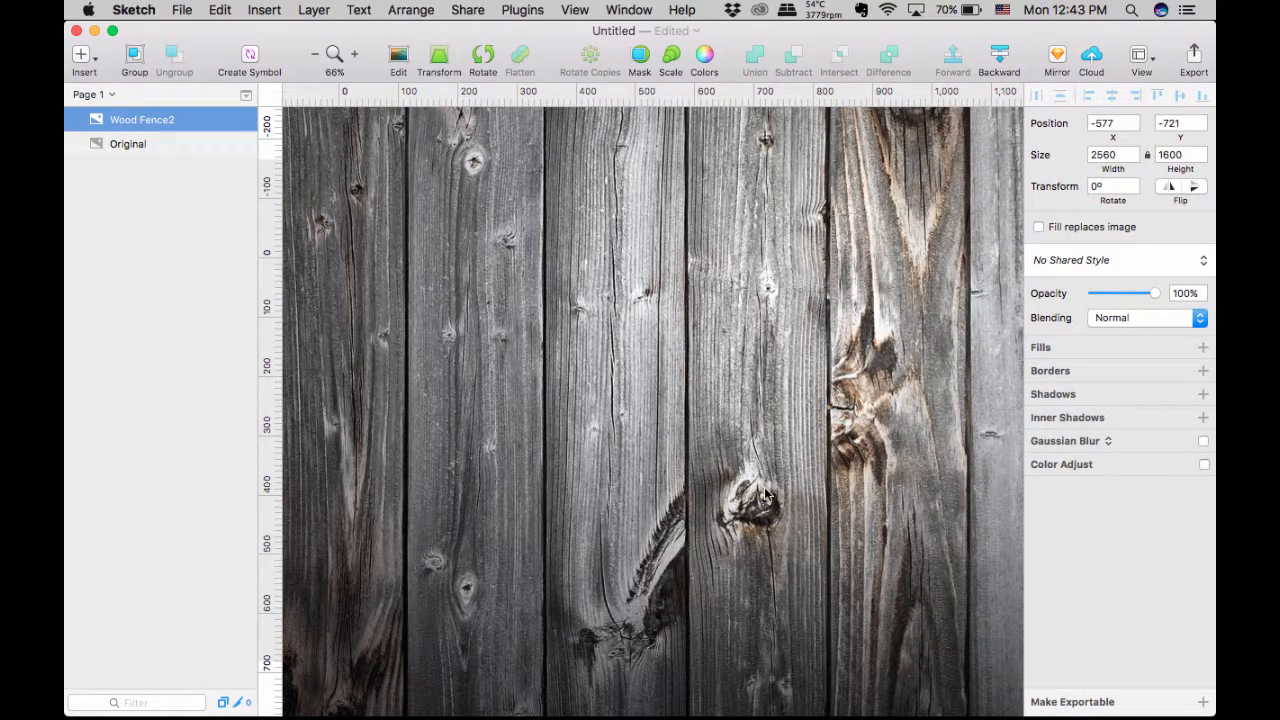
pyautogui.press('super+minus')
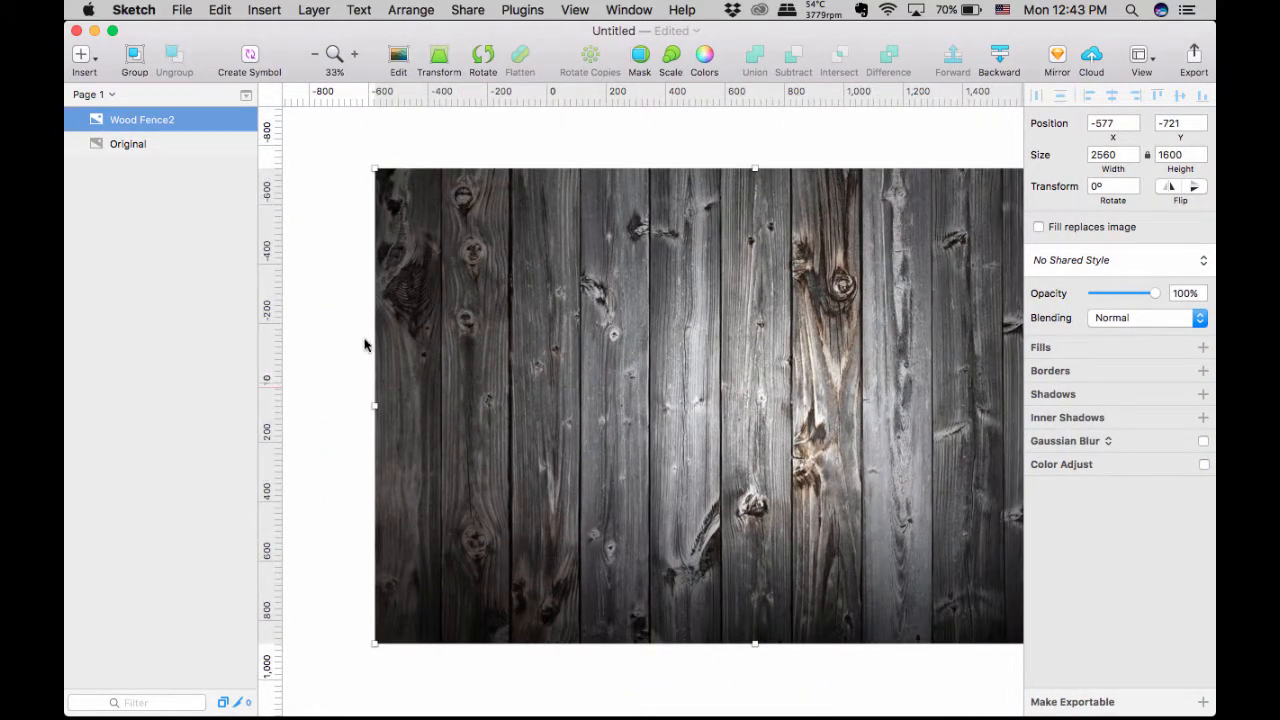
pyautogui.moveTo(420, 266); pyautogui.dragTo(752, 432)
pyautogui.scroll(-3, 741, 441)
pyautogui.hscroll(3, 741, 441)
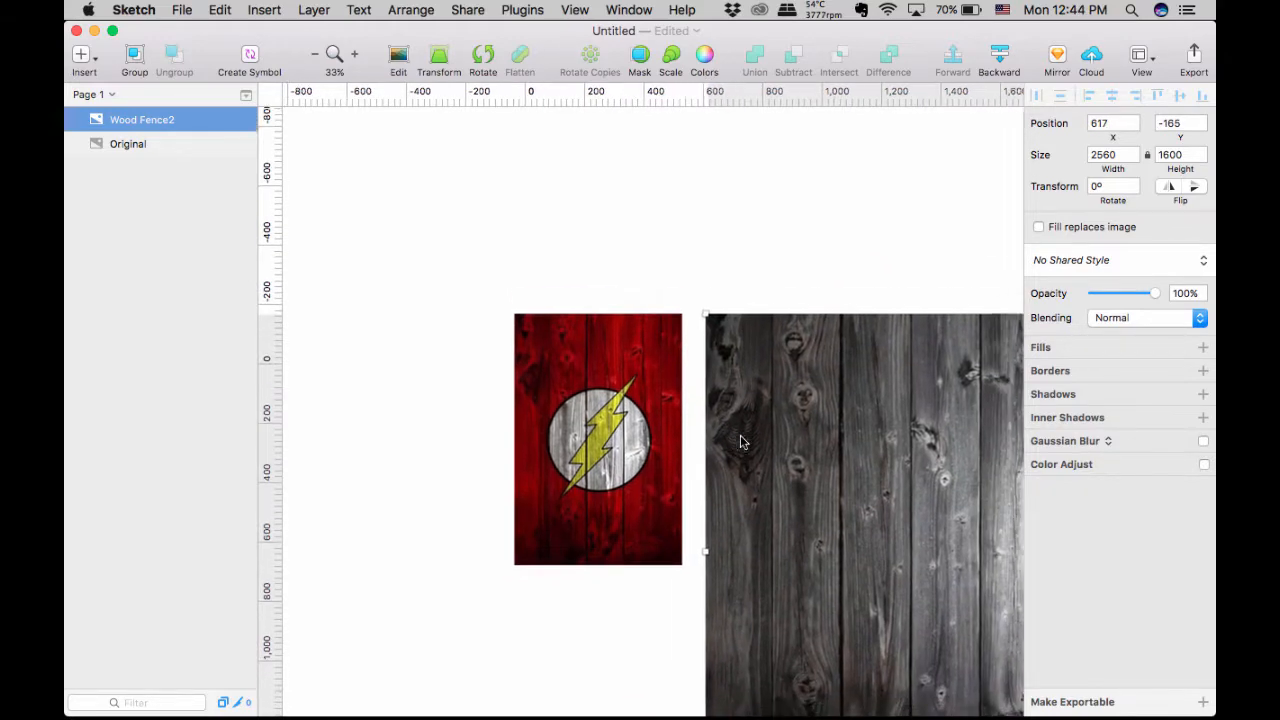
pyautogui.scroll(3, 731, 423)
pyautogui.hscroll(-3, 730, 421)
pyautogui.scroll(2, 730, 421)
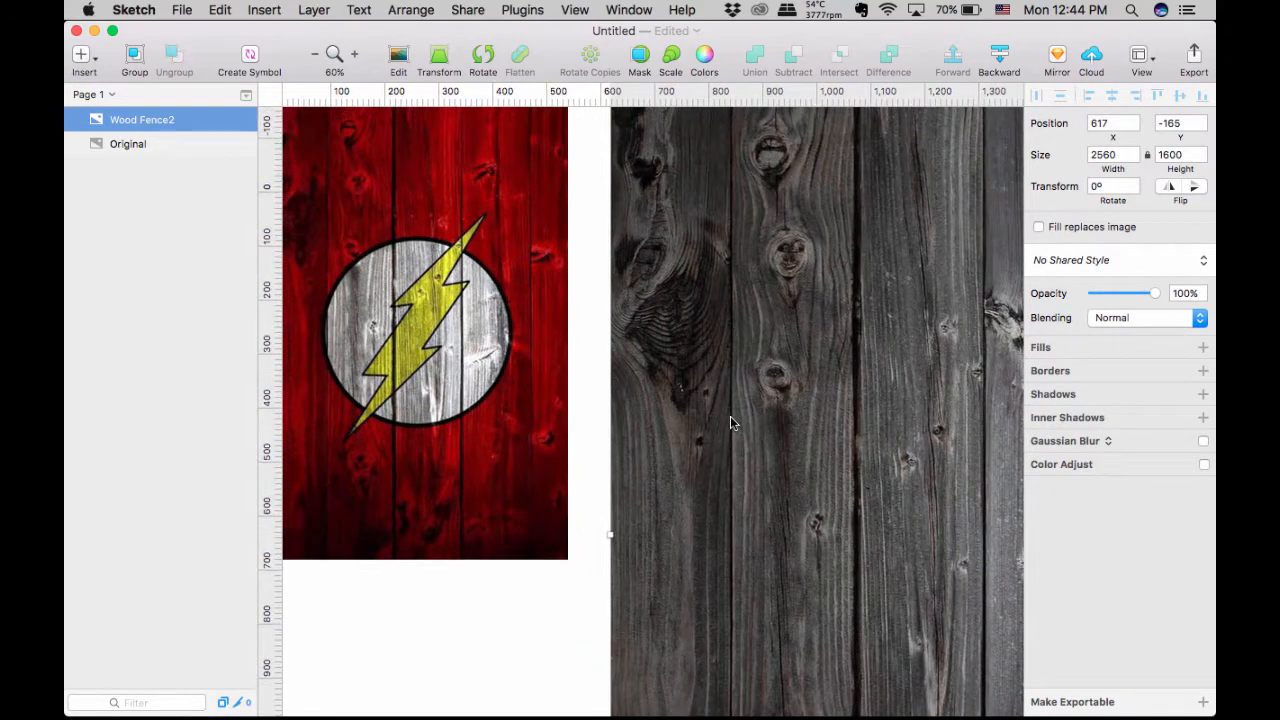
pyautogui.hscroll(-4, 730, 416)
pyautogui.scroll(2, 730, 416)
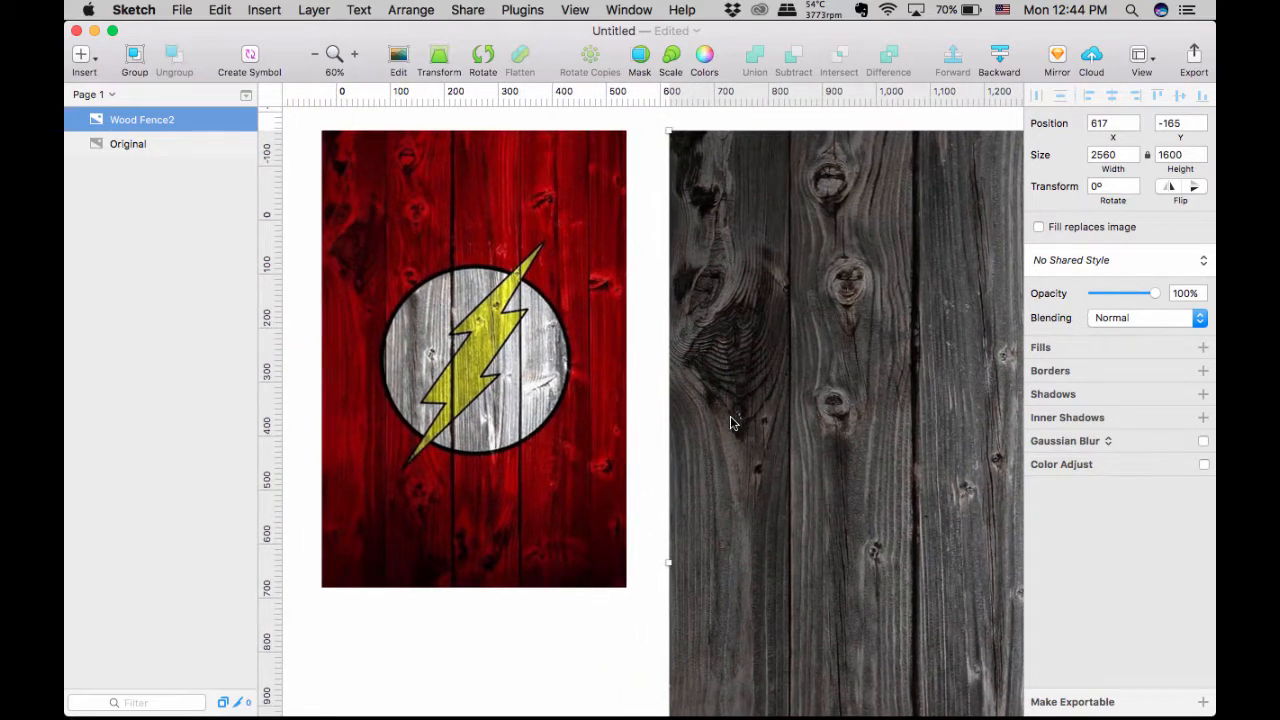
# Scale the Wood Fence2 image proportionally to a height of 846 and move it farther from the Original, to X 1175
pyautogui.click(611, 386)
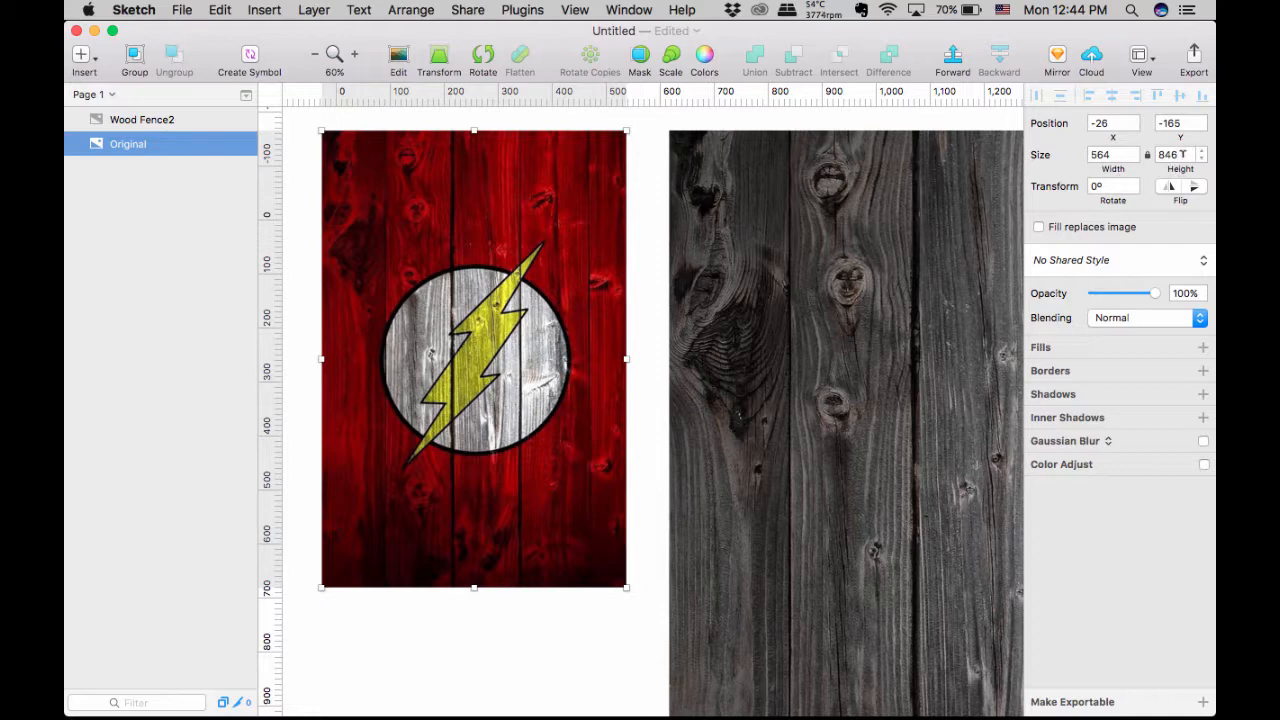
pyautogui.click(791, 228)
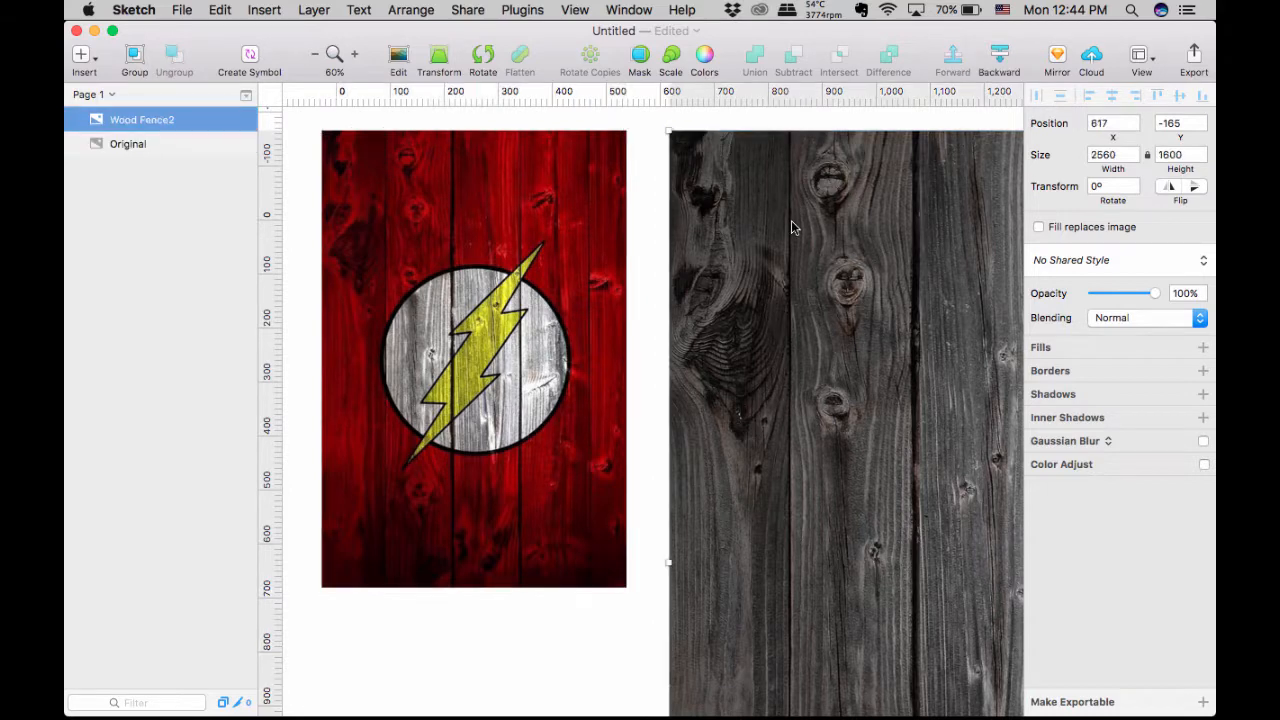
pyautogui.click(1181, 154)
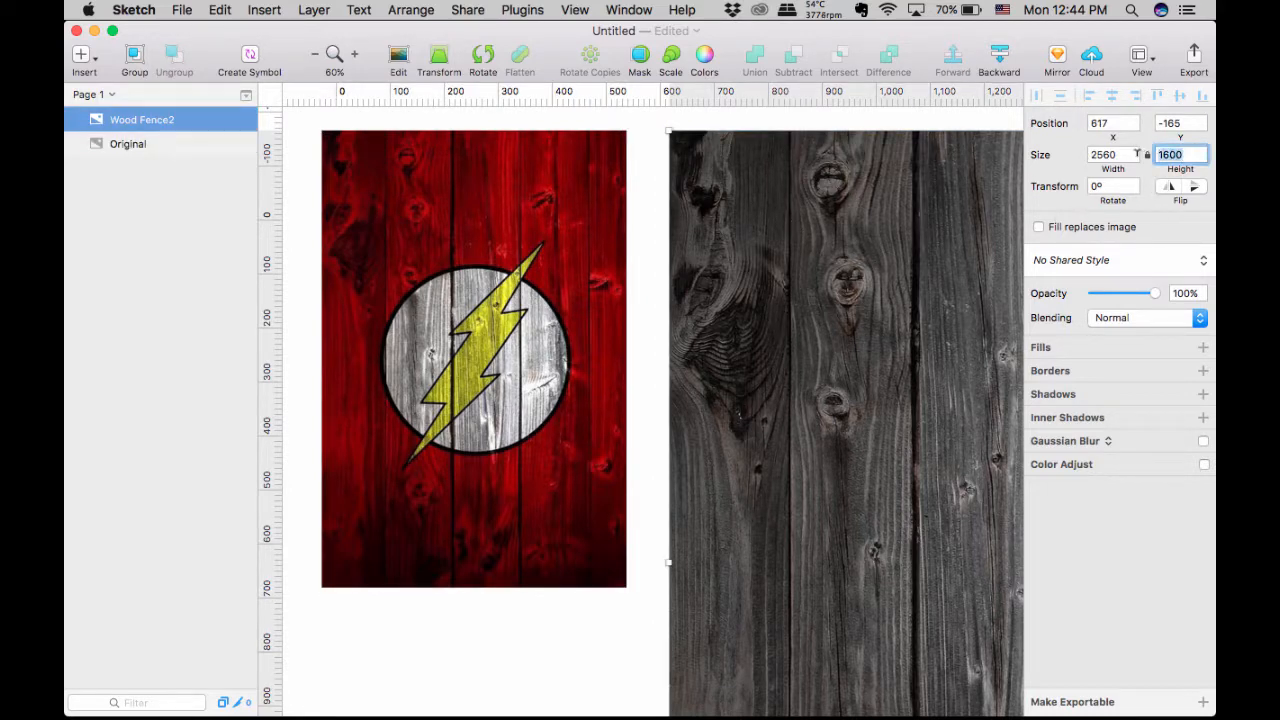
pyautogui.write('846')
pyautogui.press('Return')
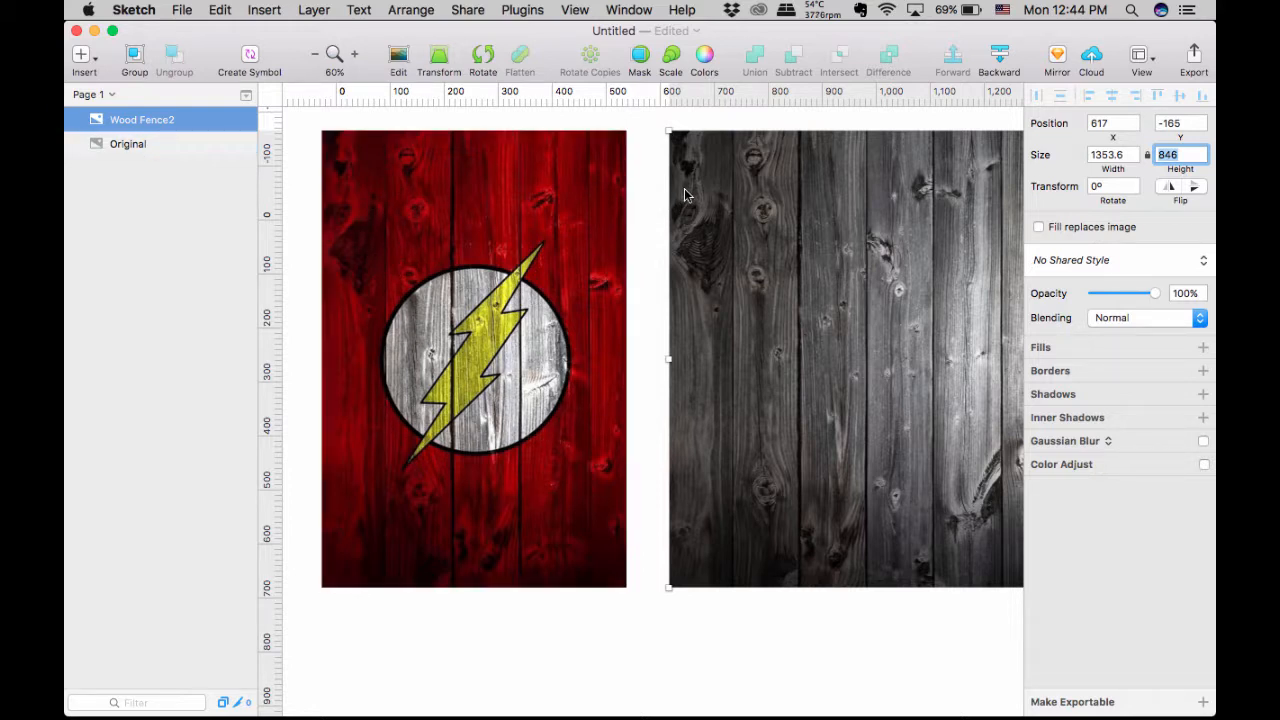
pyautogui.moveTo(700, 195); pyautogui.dragTo(1004, 192)
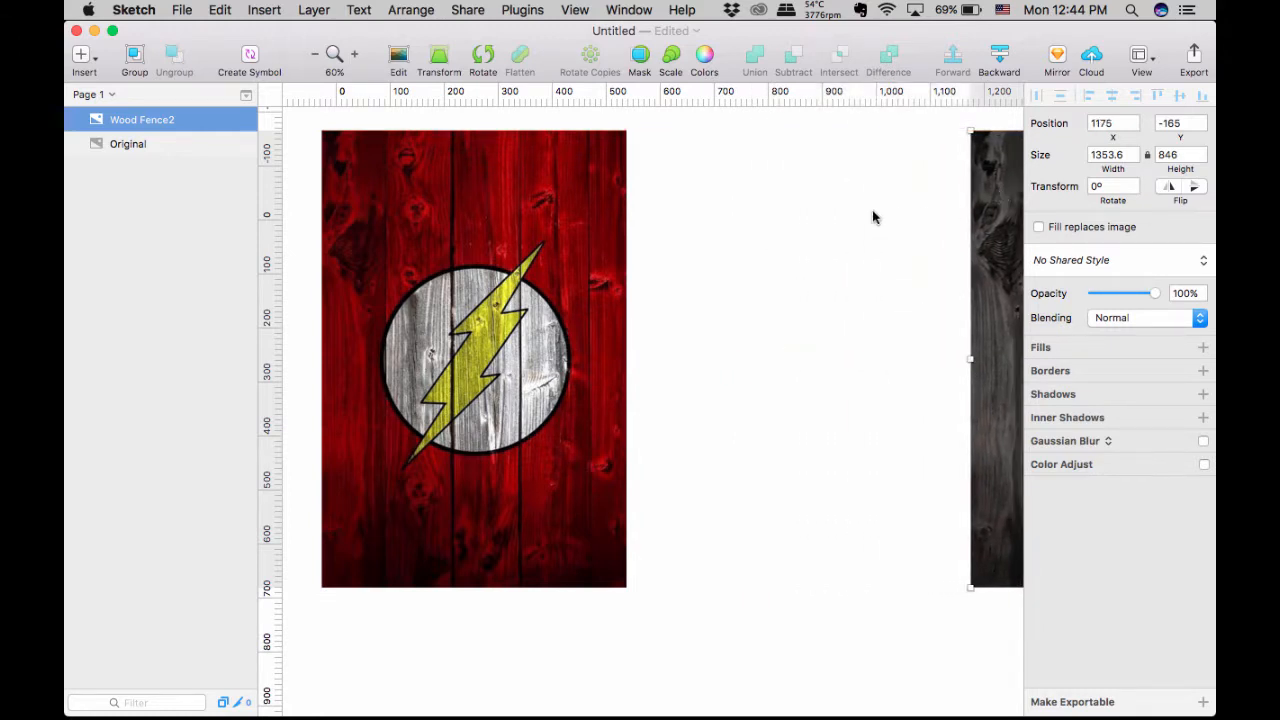
# Draw a rectangle about 471 by 846 in the gap between the Original and Wood Fence2 images
pyautogui.click(685, 200)
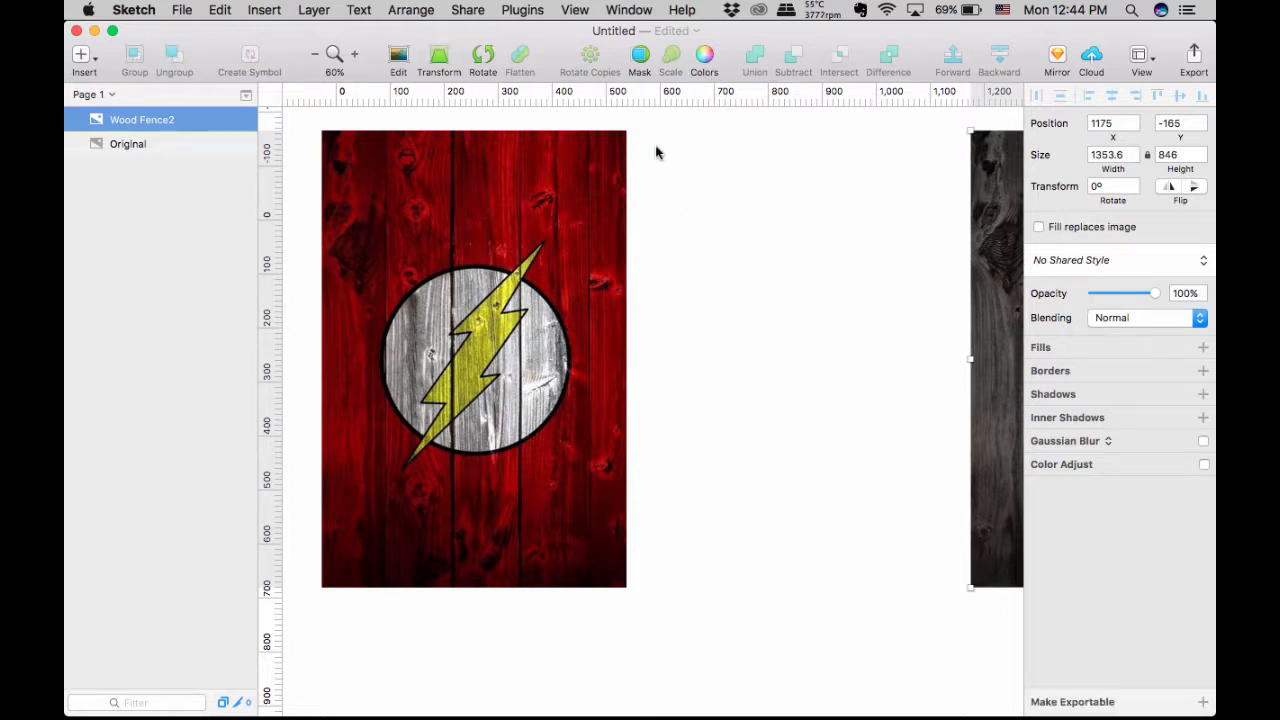
pyautogui.click(657, 157)
pyautogui.press('r')
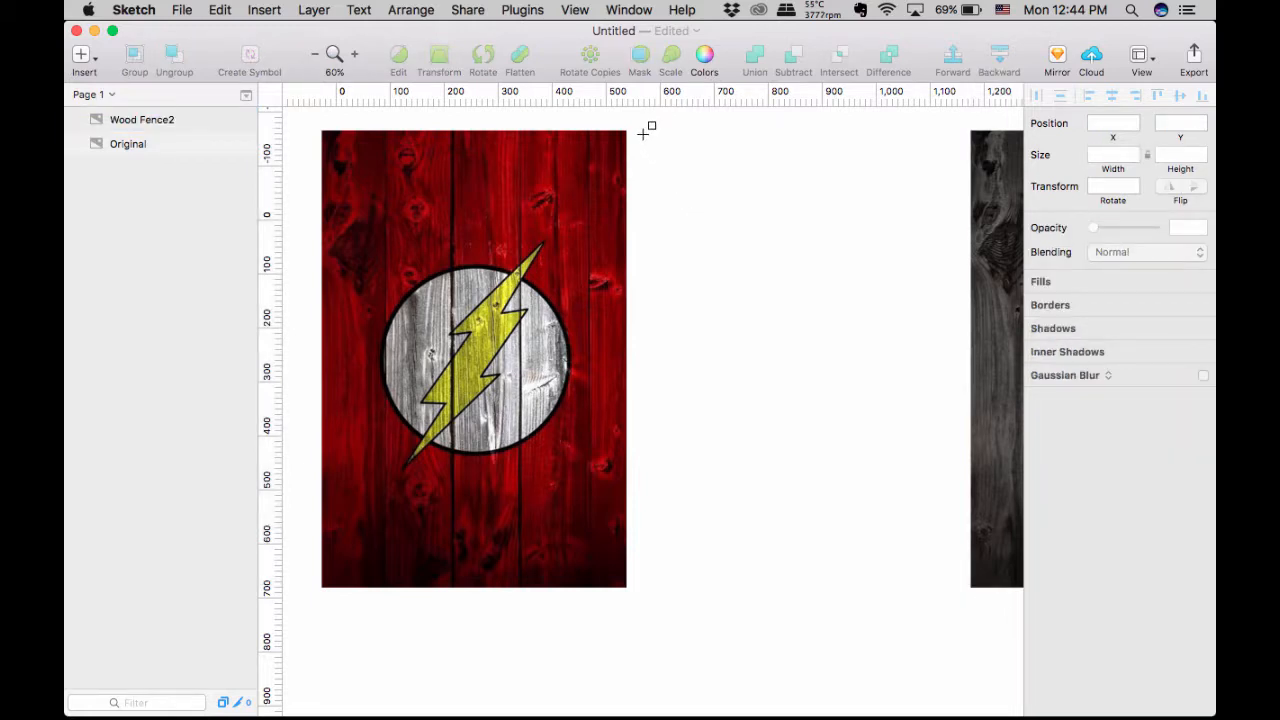
pyautogui.moveTo(643, 131); pyautogui.dragTo(897, 592)
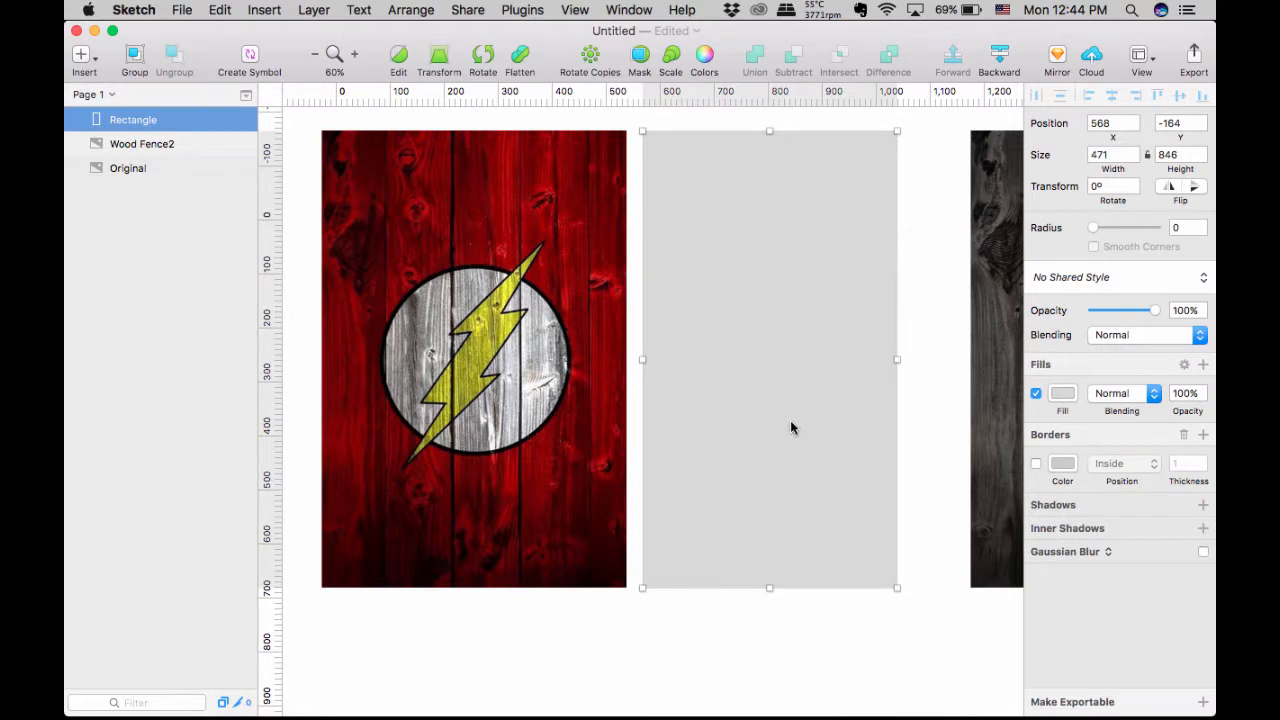
# Set the rectangle's width to 546
pyautogui.click(1108, 155)
pyautogui.write('546')
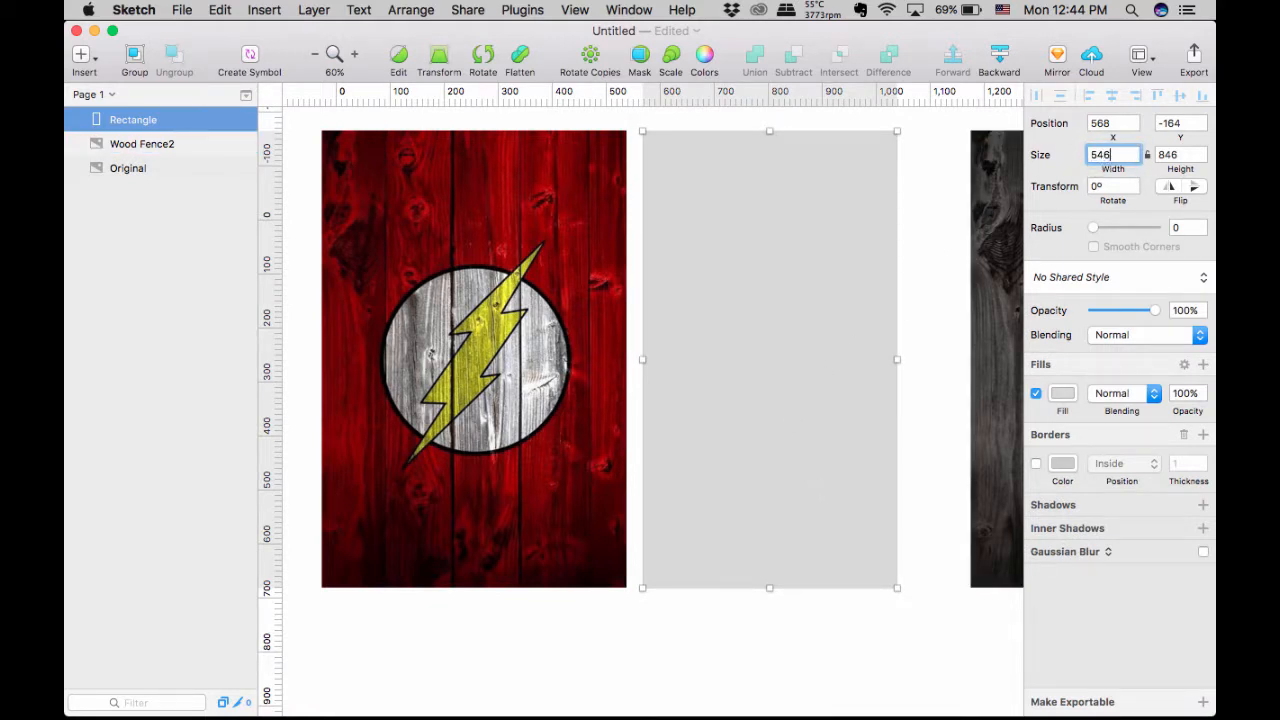
pyautogui.press('Return')
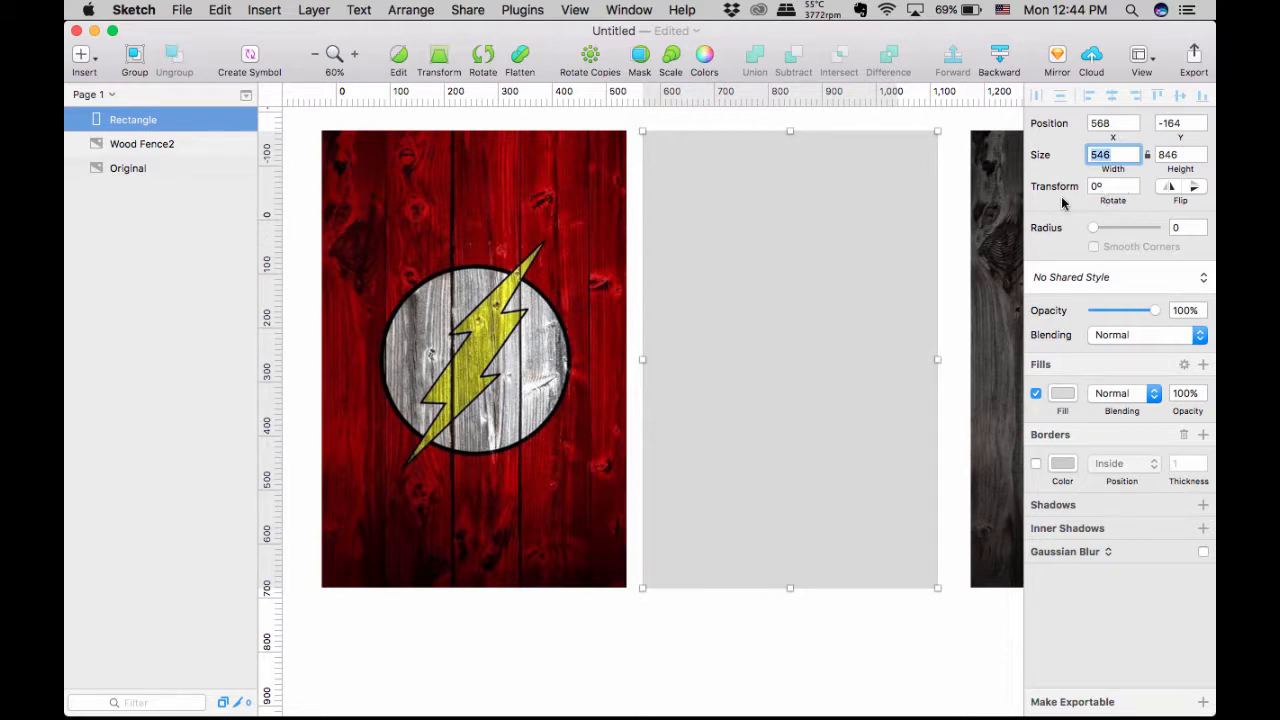
# Move the Wood Fence2 image above the rectangle in the layer order and place it over the rectangle at X 568, Y -165
pyautogui.click(1010, 226)
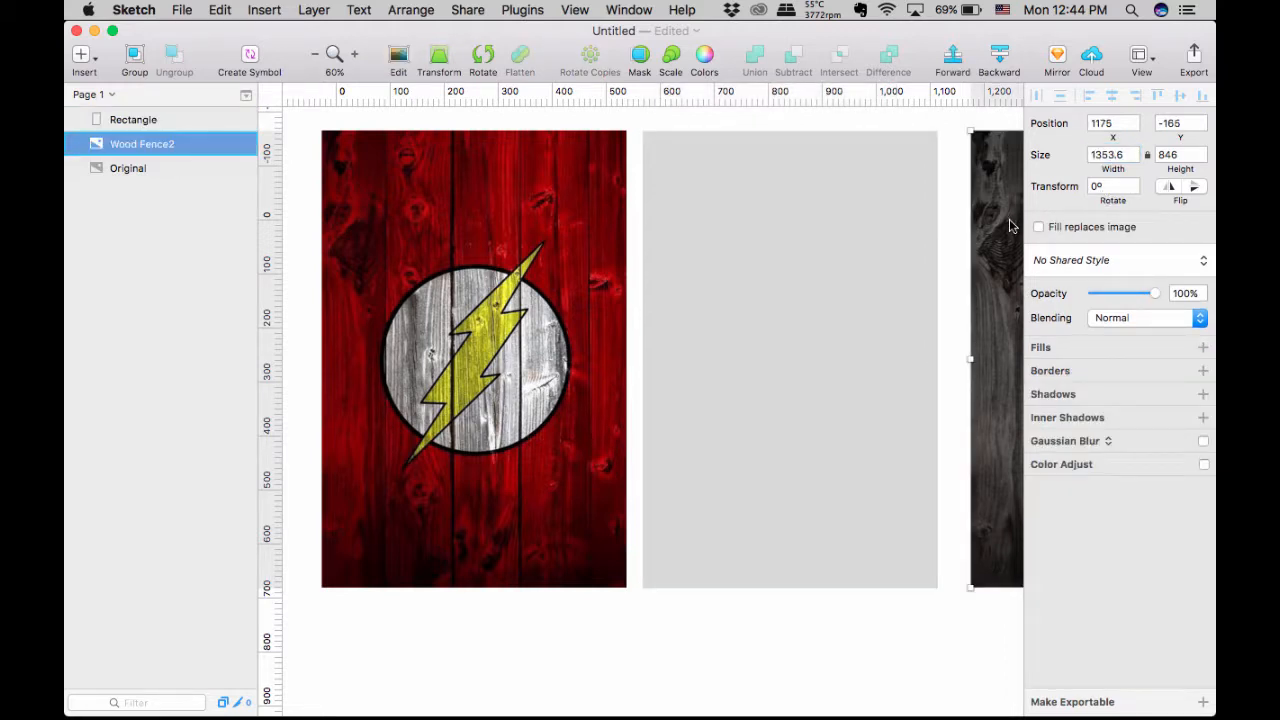
pyautogui.moveTo(1010, 226); pyautogui.dragTo(883, 224)
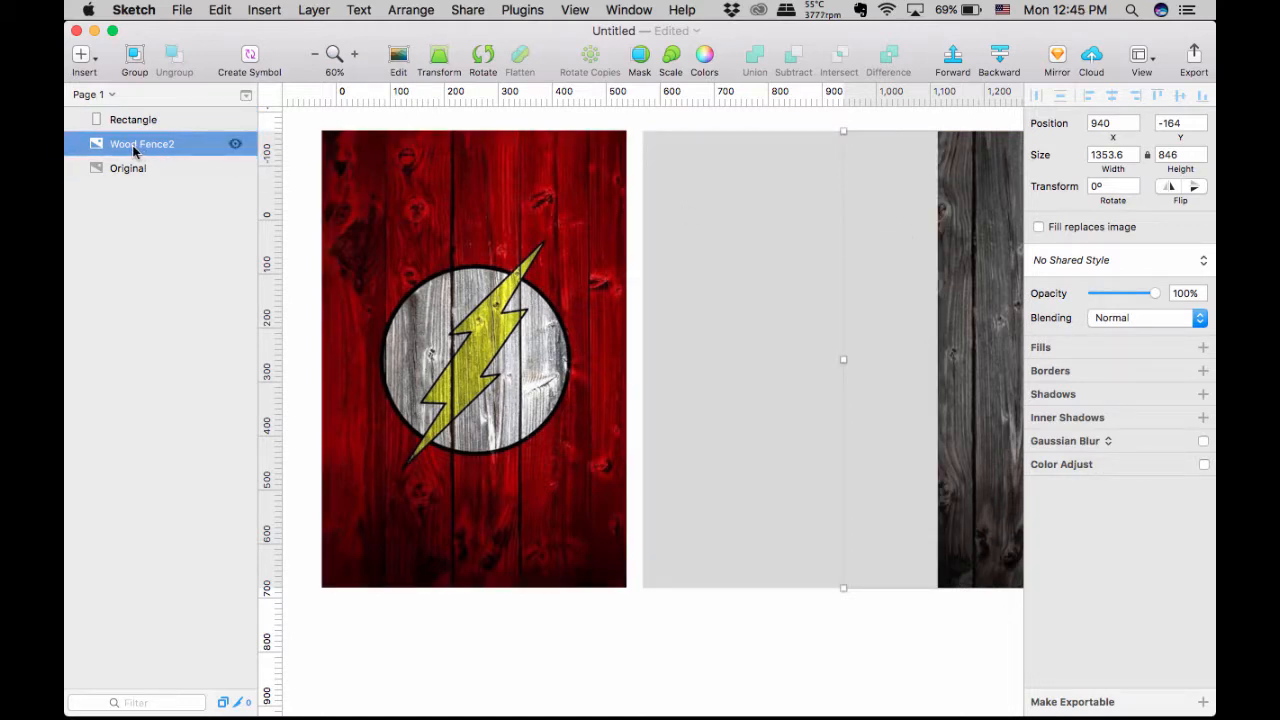
pyautogui.moveTo(133, 146); pyautogui.dragTo(134, 119)
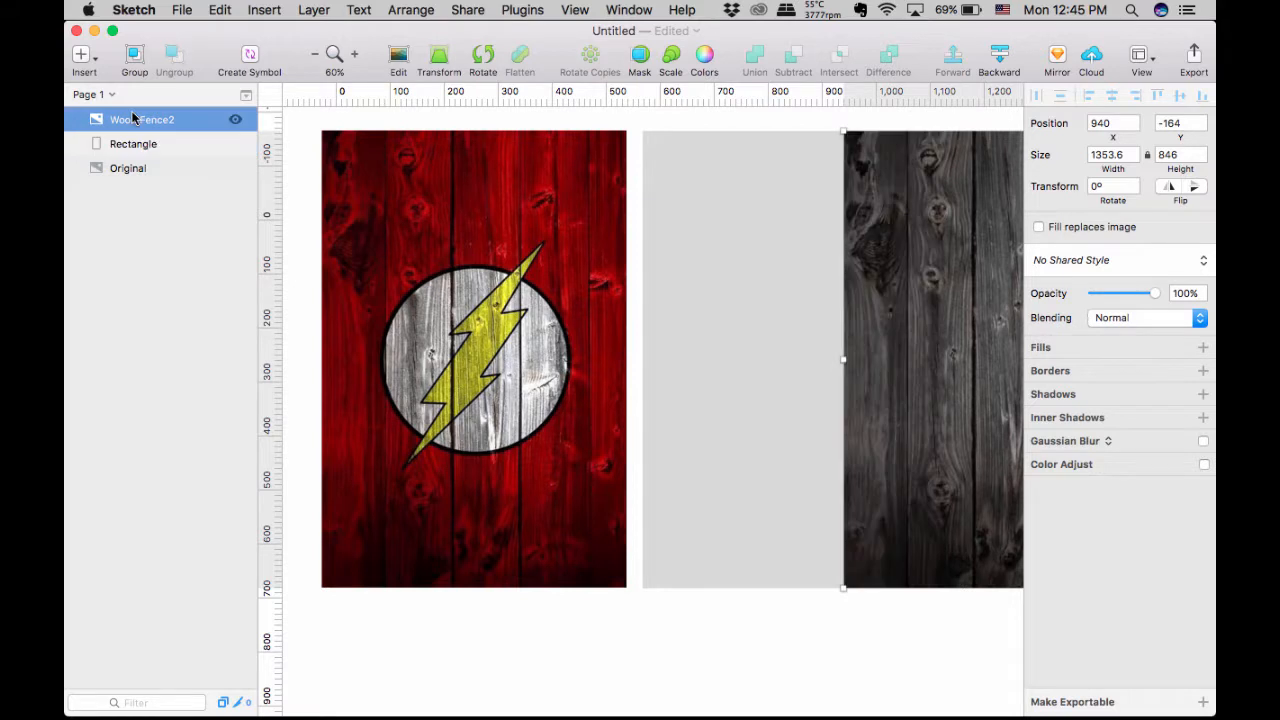
pyautogui.moveTo(880, 288); pyautogui.dragTo(698, 290)
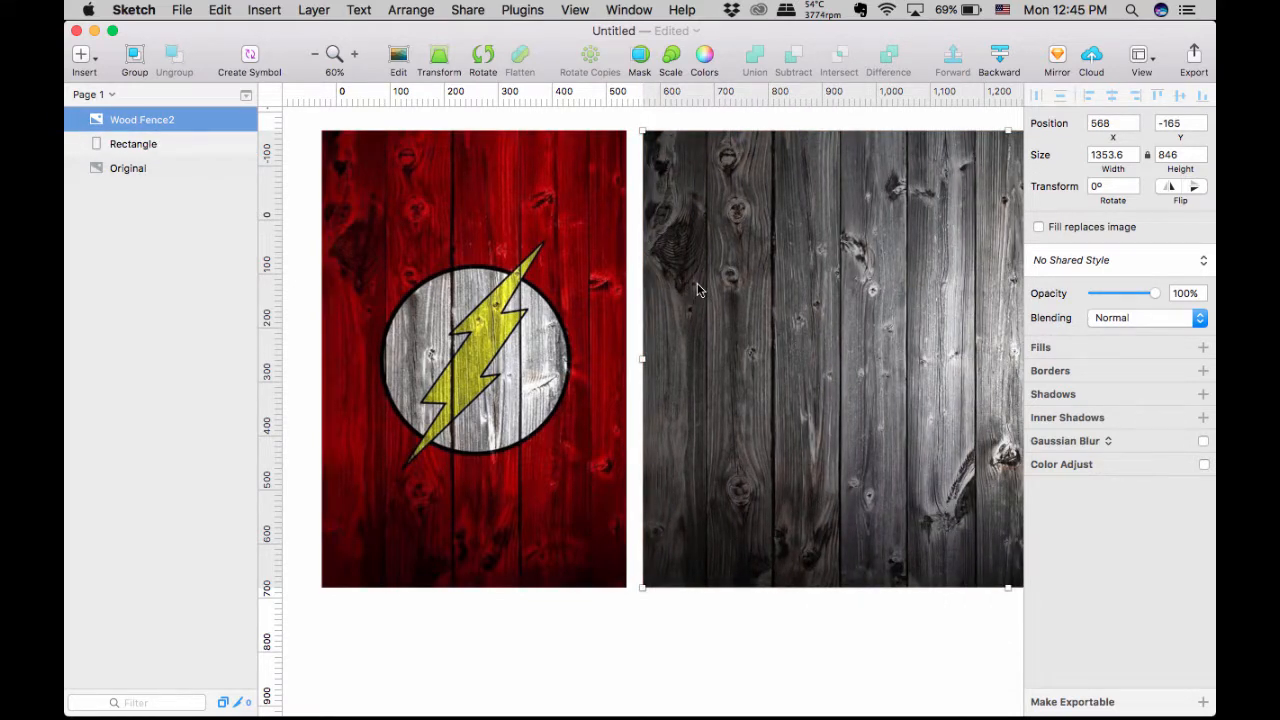
# Mask the Wood Fence2 image with the rectangle beneath it and clear the selection
pyautogui.keyDown('shift'); pyautogui.click(155, 146); pyautogui.keyUp('shift')
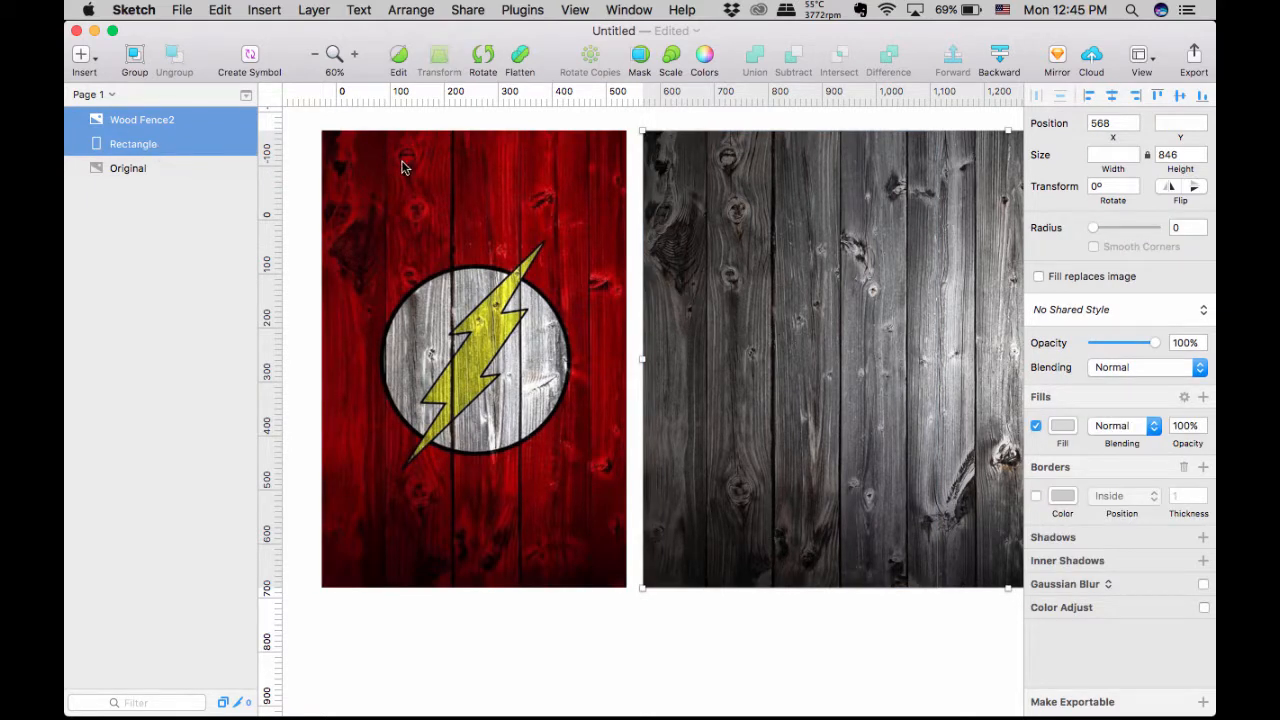
pyautogui.click(641, 58)
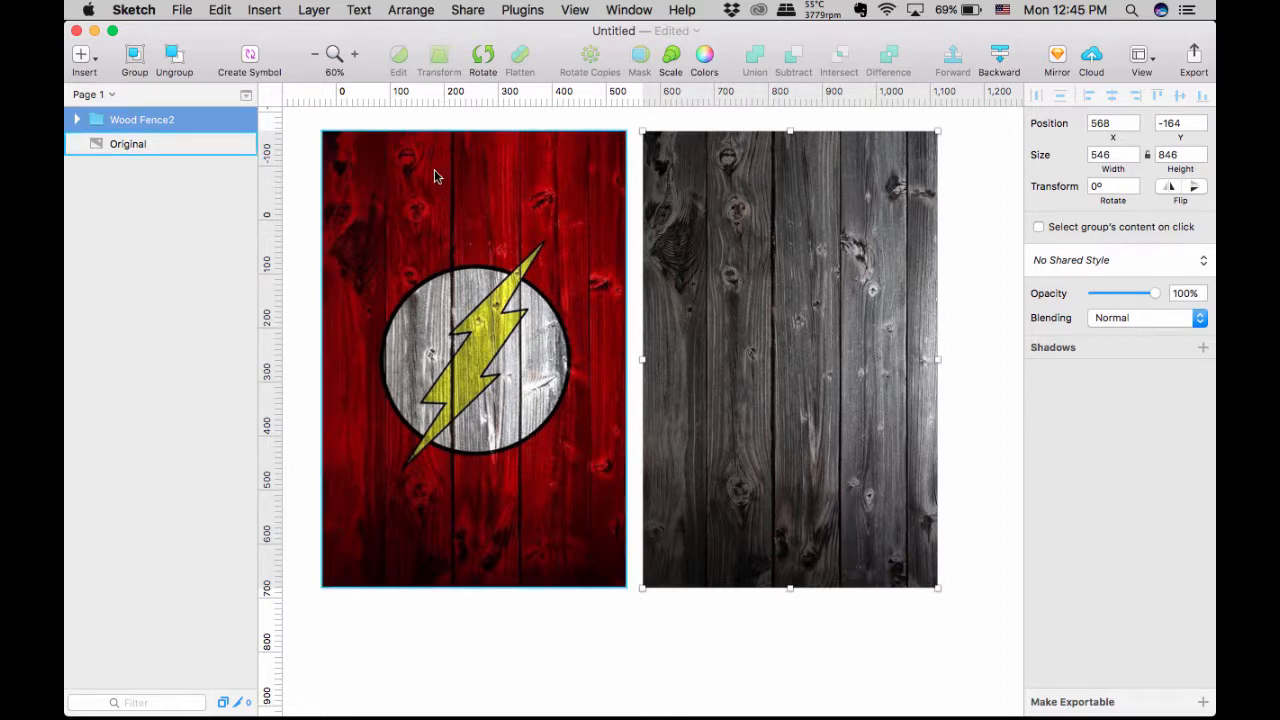
pyautogui.click(970, 322)
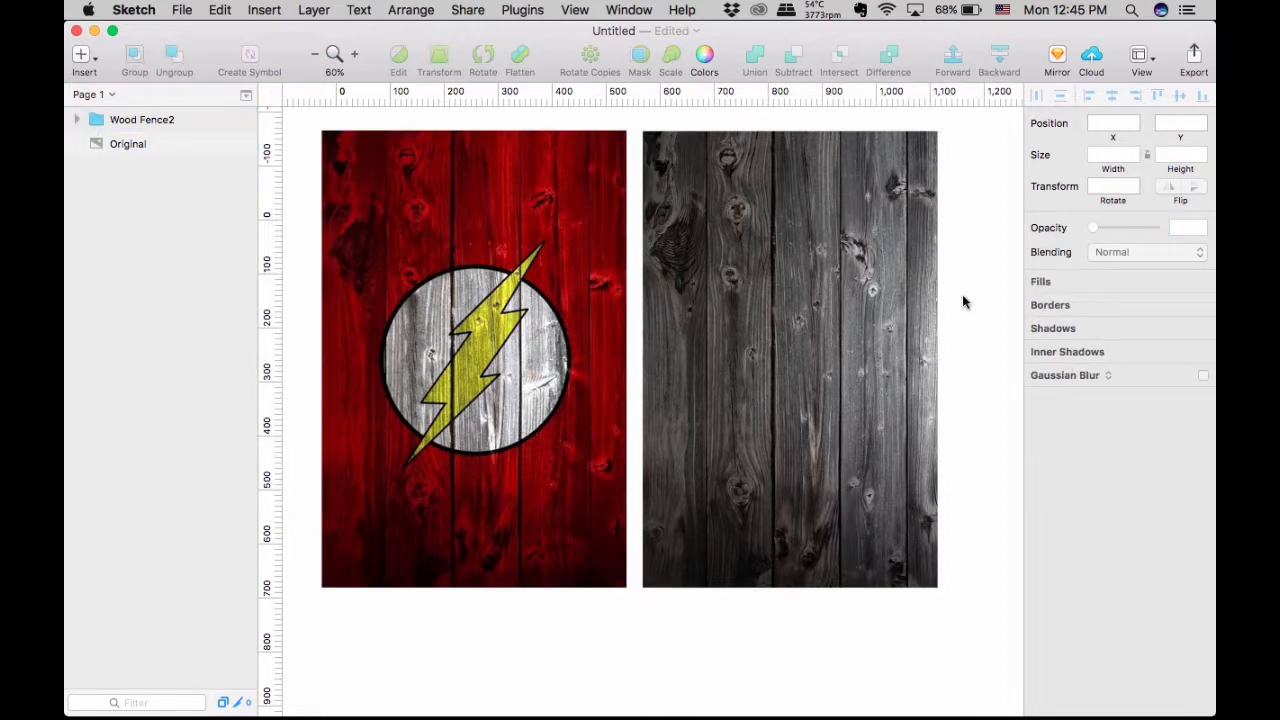
# Draw a 546 by 846 rectangle over the masked wood fence and align it at X 568, Y -164
pyautogui.press('r')
pyautogui.moveTo(643, 131); pyautogui.dragTo(937, 585)
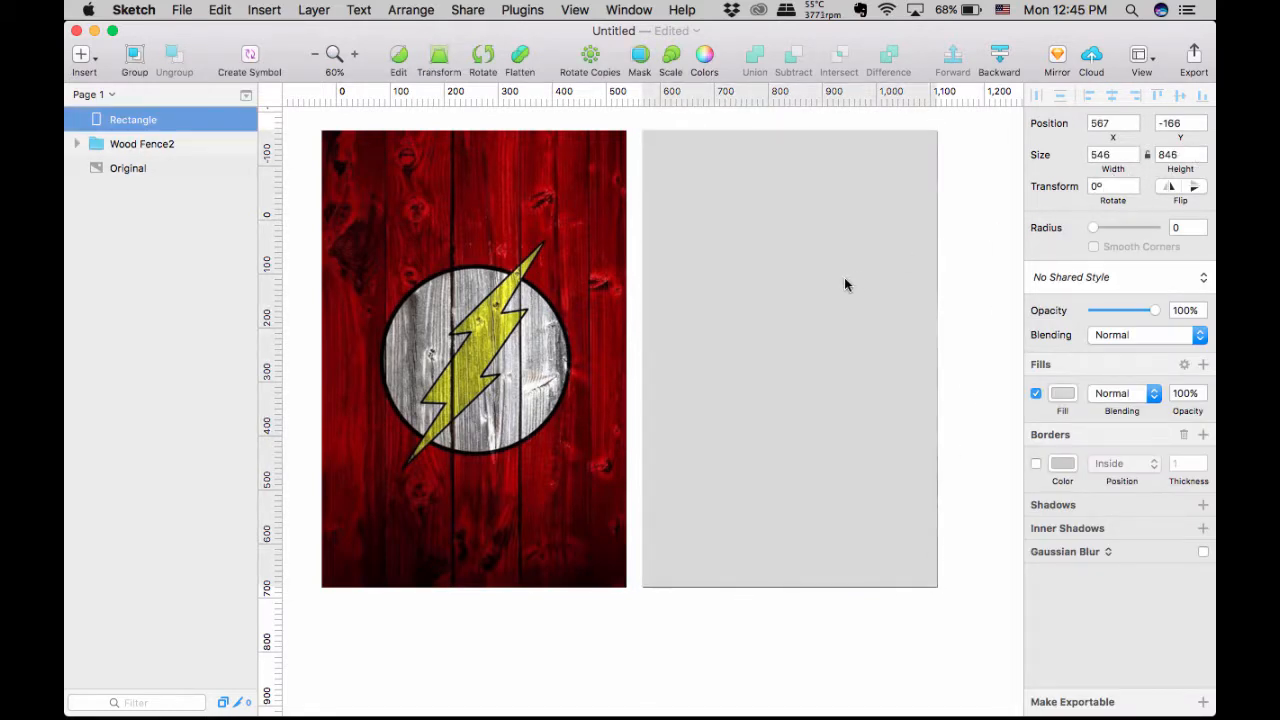
pyautogui.moveTo(844, 277); pyautogui.dragTo(849, 279)
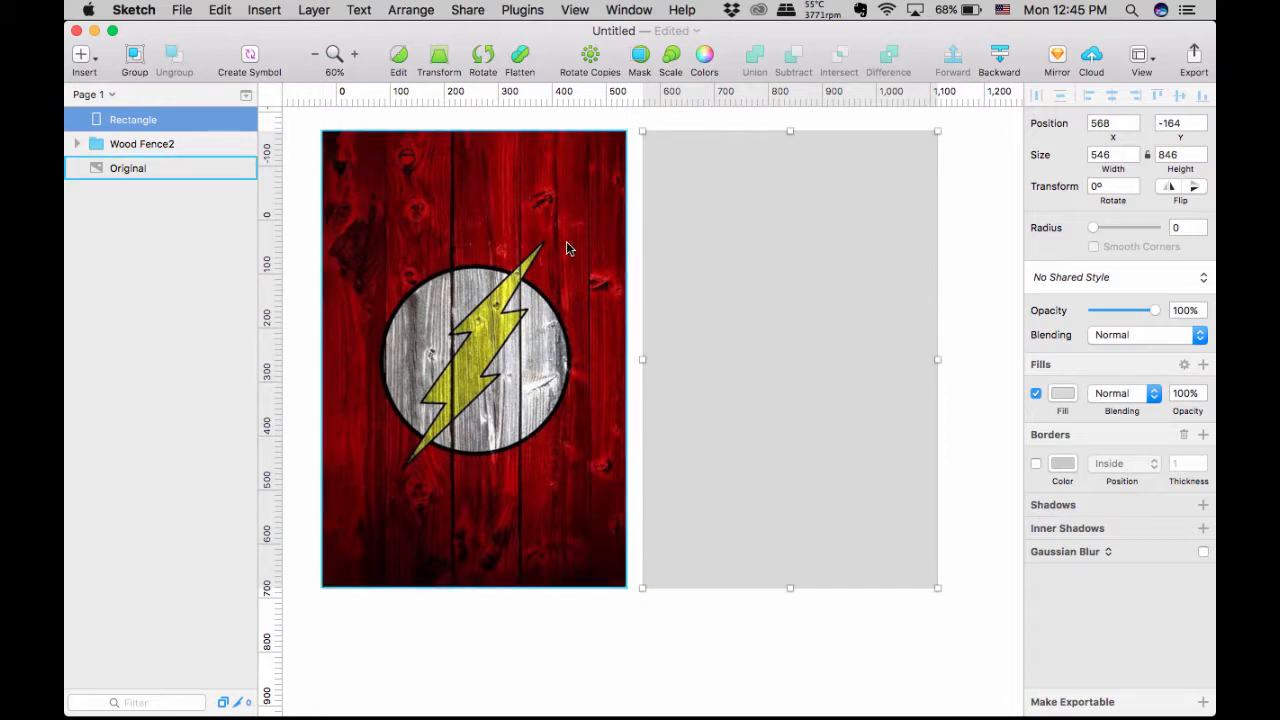
# Fill the new rectangle with the solid dark red 930000
pyautogui.click(1064, 395)
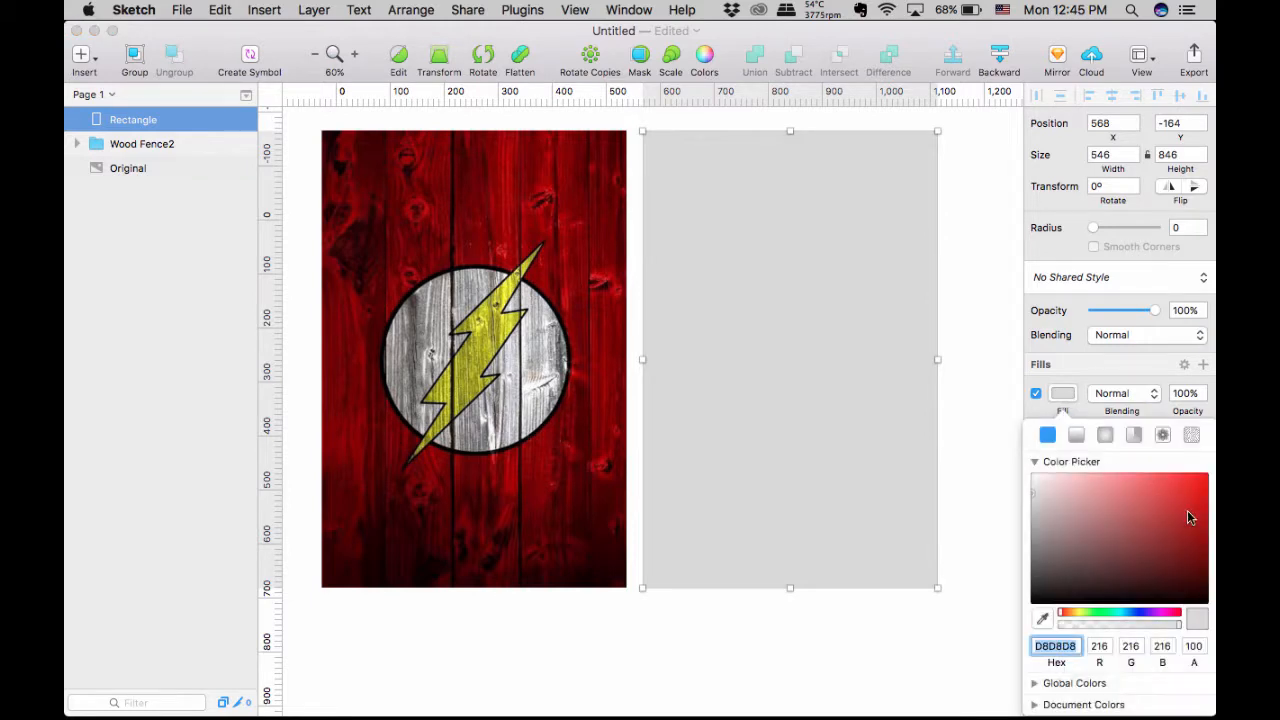
pyautogui.click(1201, 518)
pyautogui.moveTo(1201, 518); pyautogui.dragTo(1210, 532)
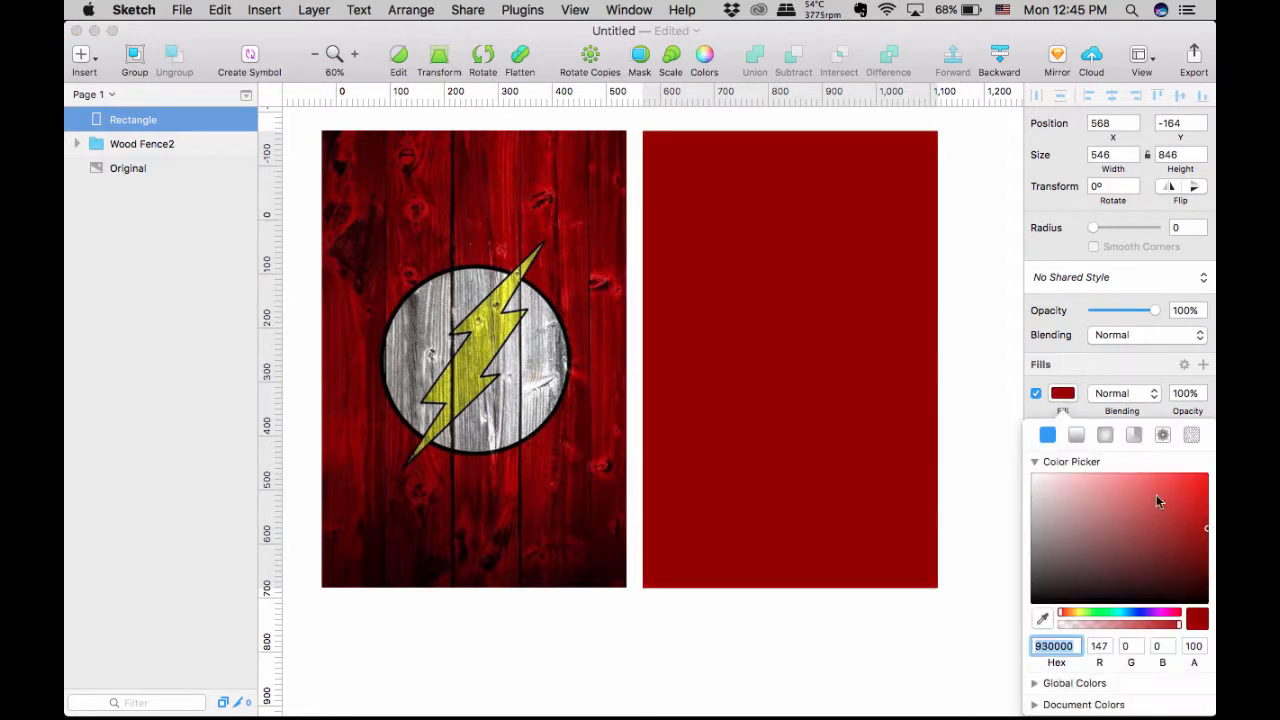
pyautogui.click(1087, 411)
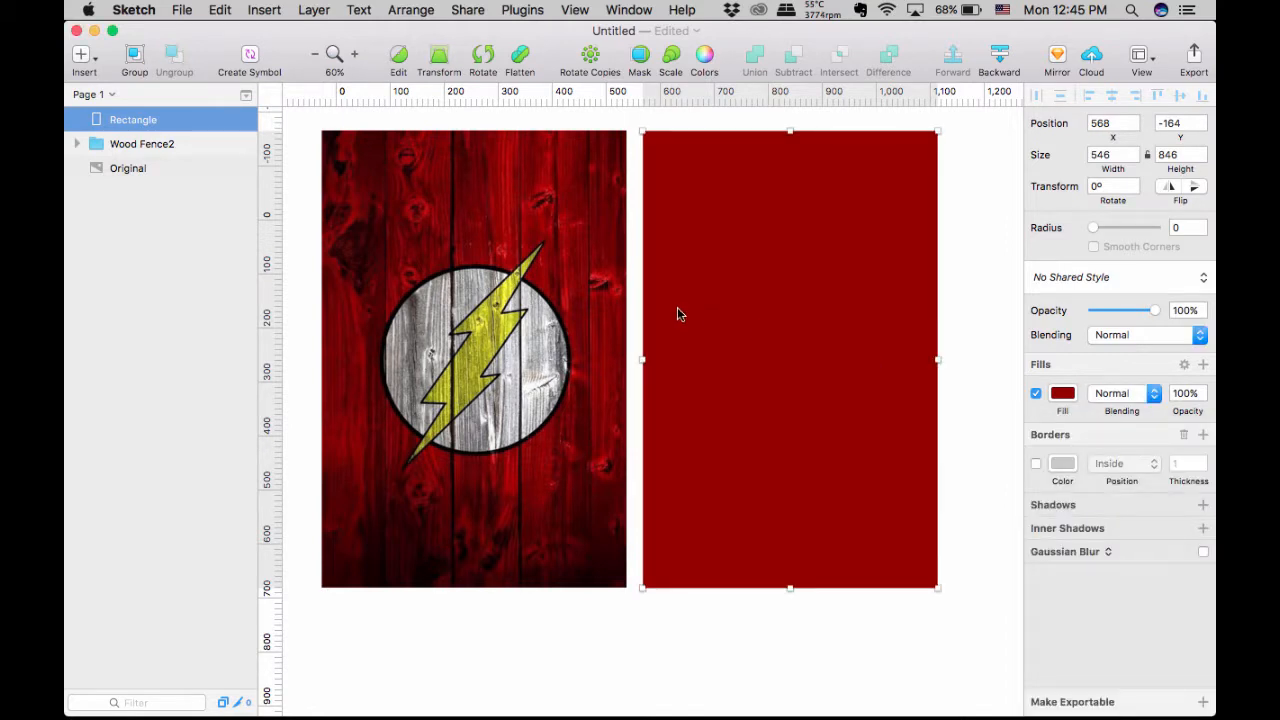
# Rename the red rectangle's layer as "Overlay - Red"
pyautogui.doubleClick(143, 124)
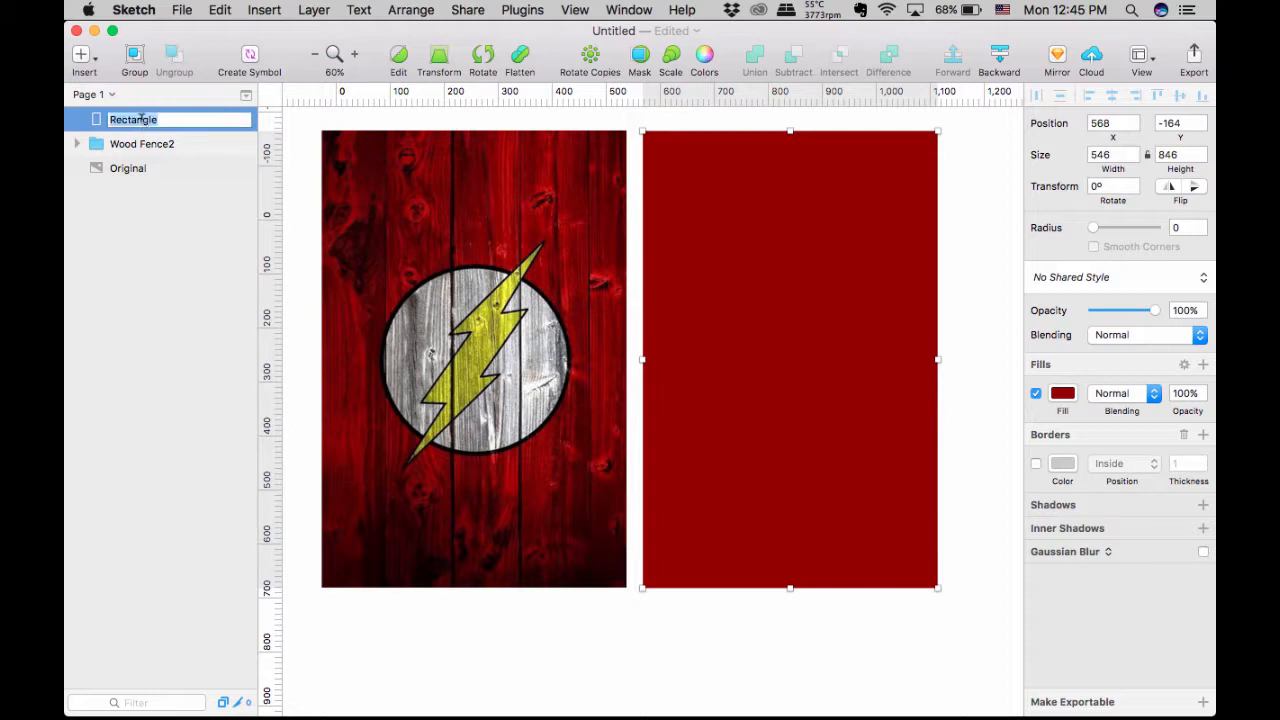
pyautogui.write('Overlay - Red')
pyautogui.press('Return')
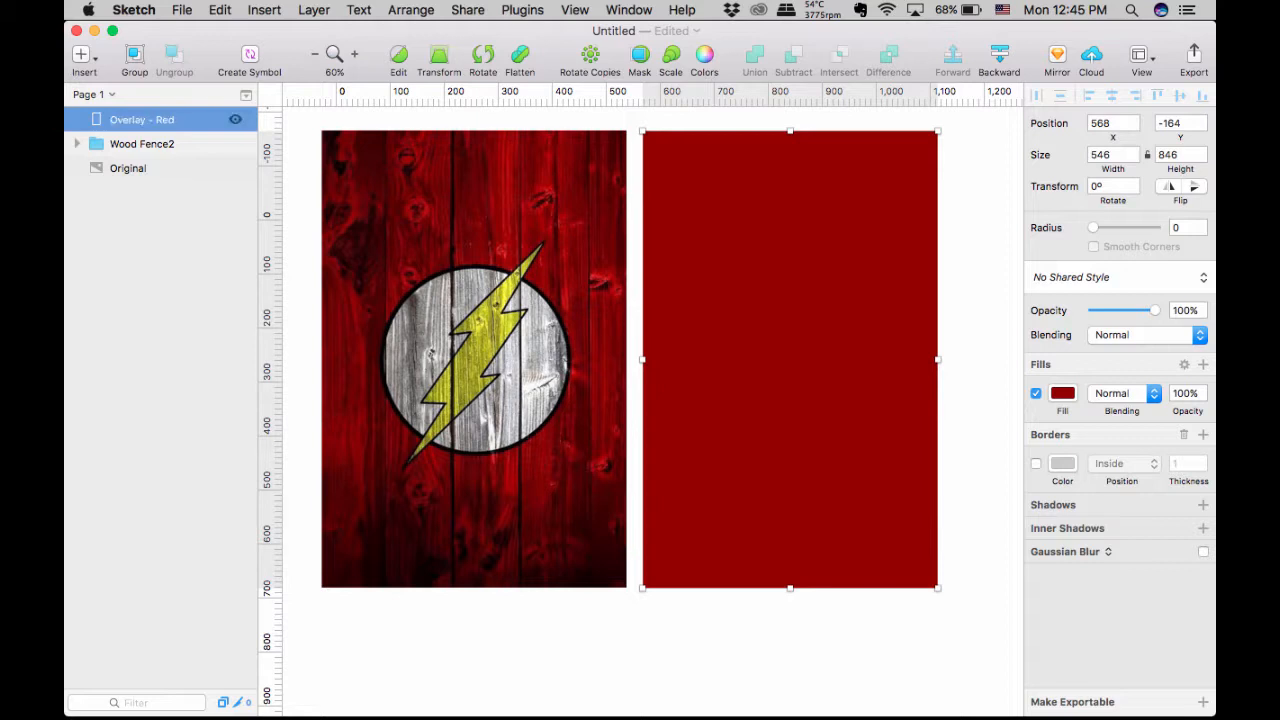
# Set the blending mode of both the Overlay - Red layer and the Wood Fence2 group to Overlay
pyautogui.keyDown('shift'); pyautogui.click(138, 147); pyautogui.keyUp('shift')
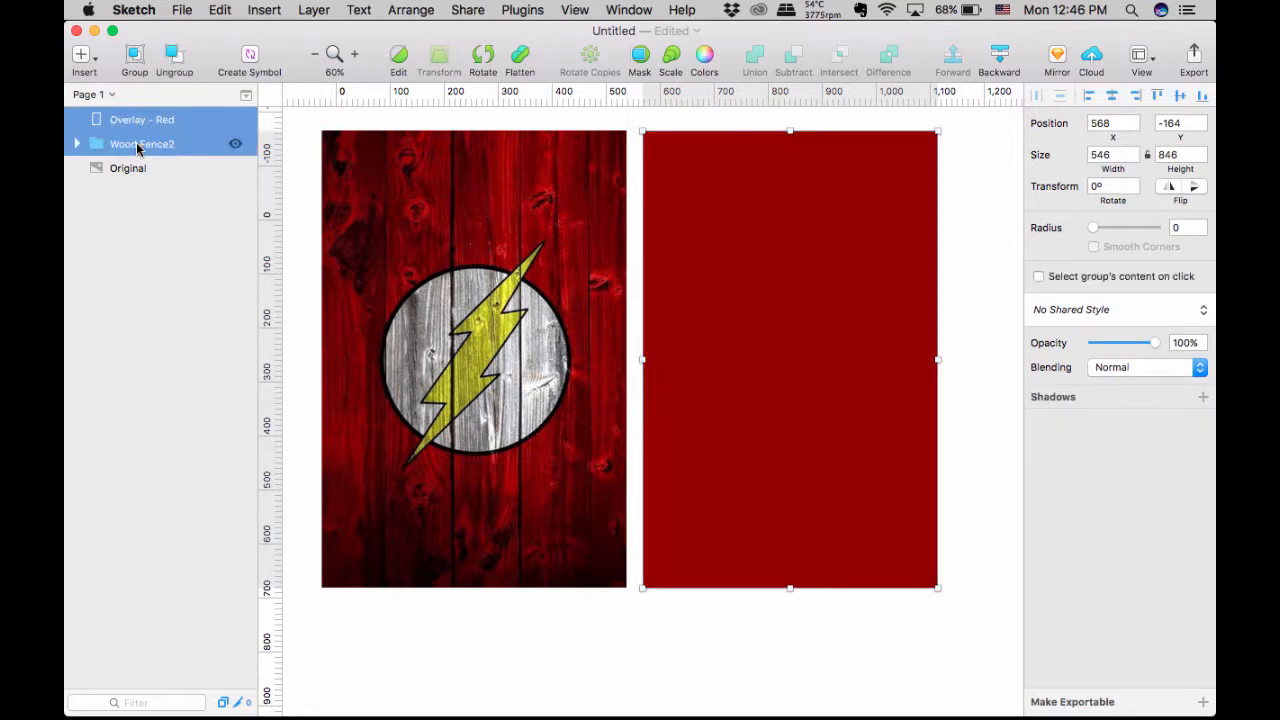
pyautogui.click(1112, 368)
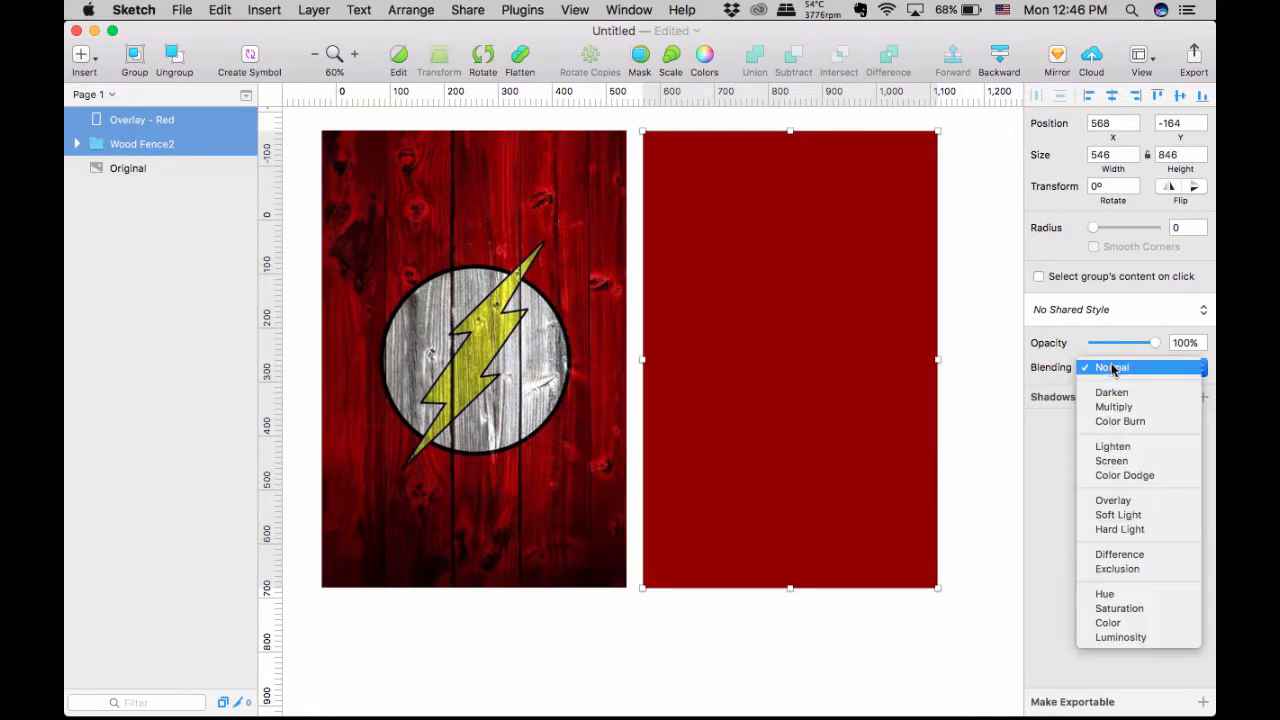
pyautogui.click(1112, 503)
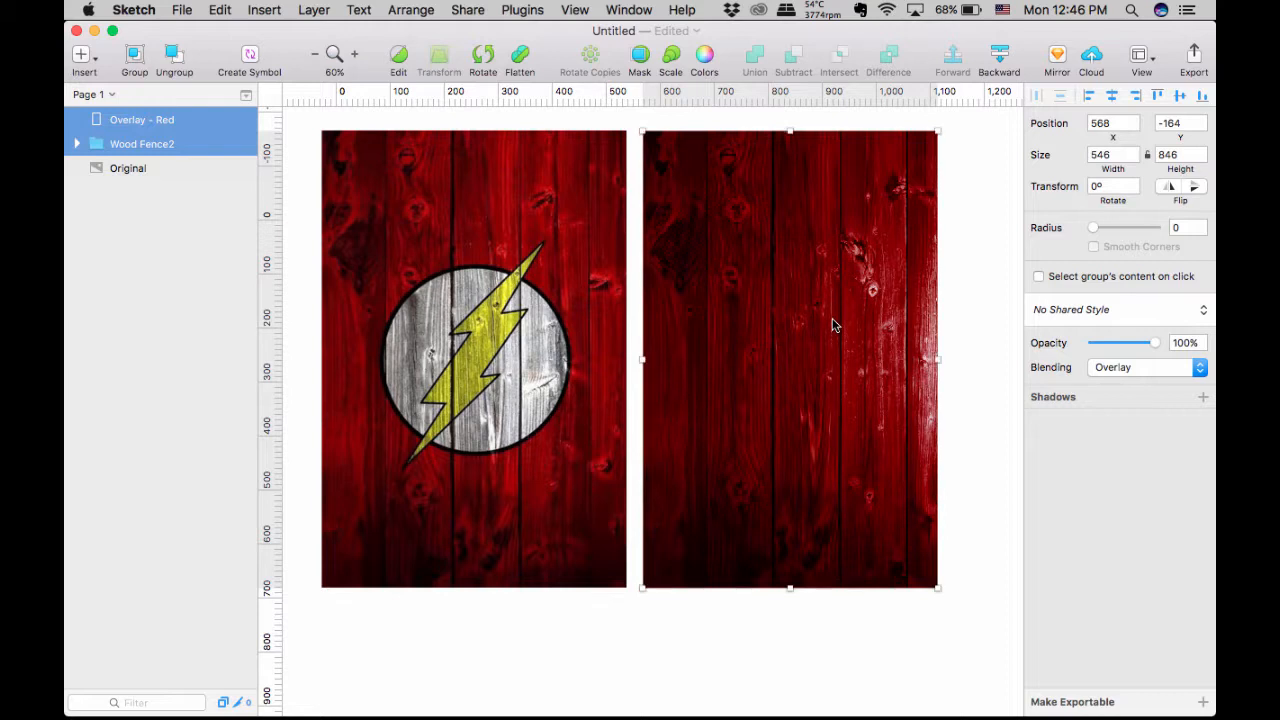
pyautogui.click(171, 210)
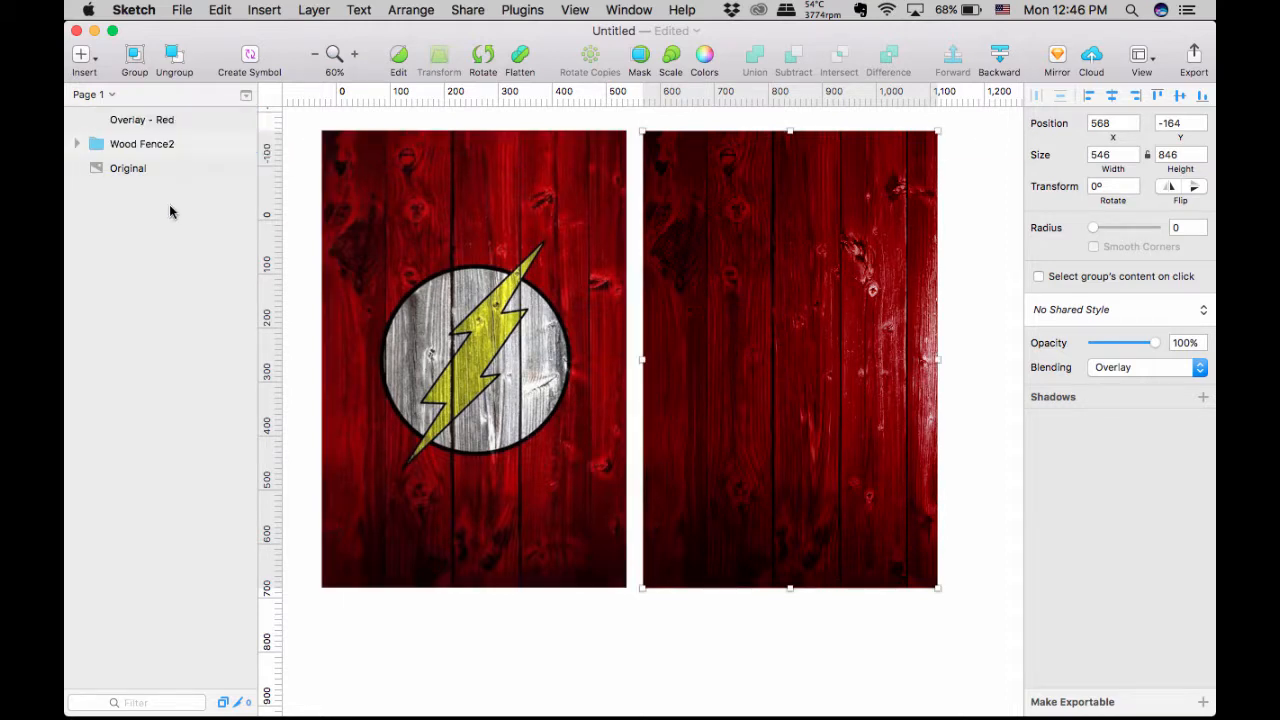
# Brighten the fill of the Overlay - Red layer to AF0000
pyautogui.click(157, 122)
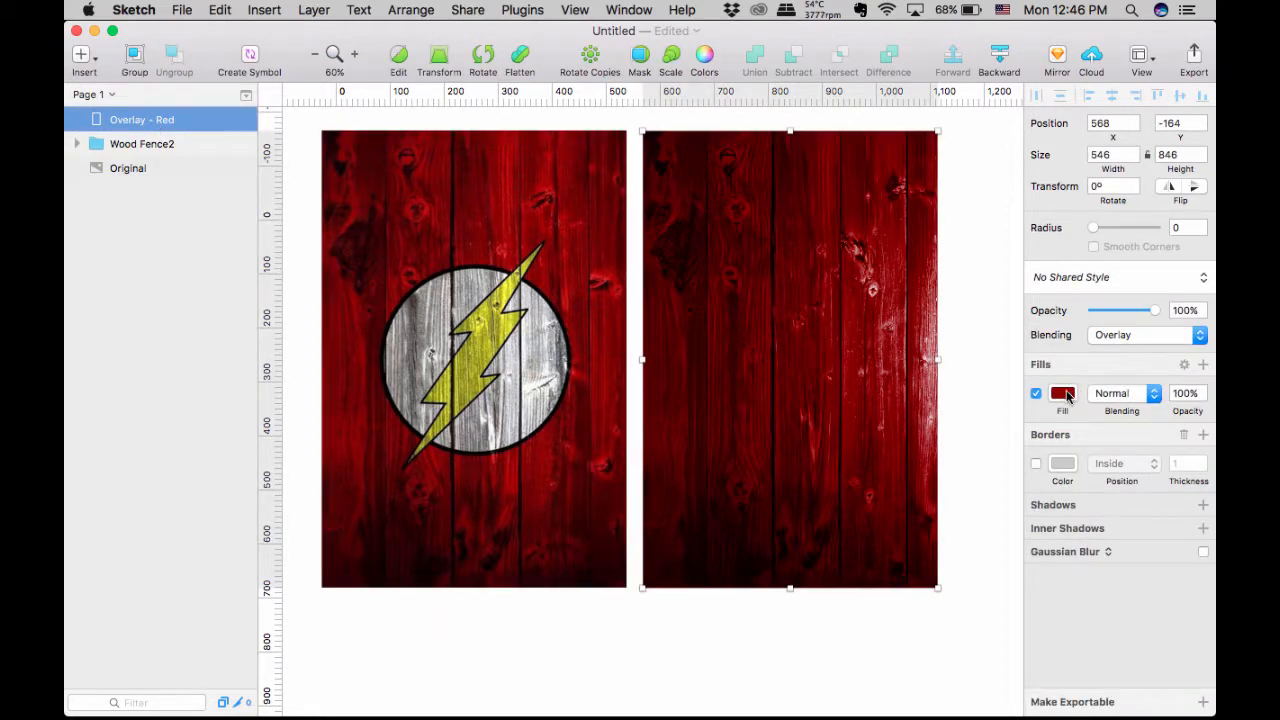
pyautogui.click(1065, 394)
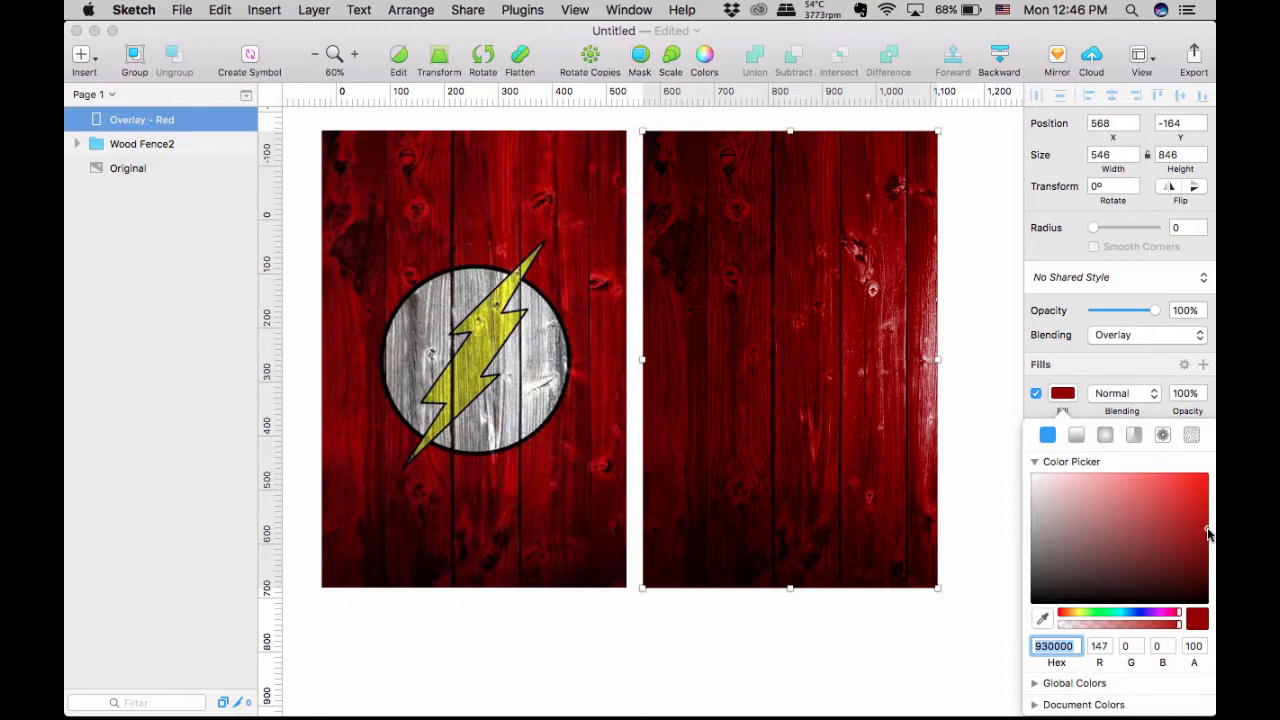
pyautogui.moveTo(1207, 535); pyautogui.dragTo(1209, 515)
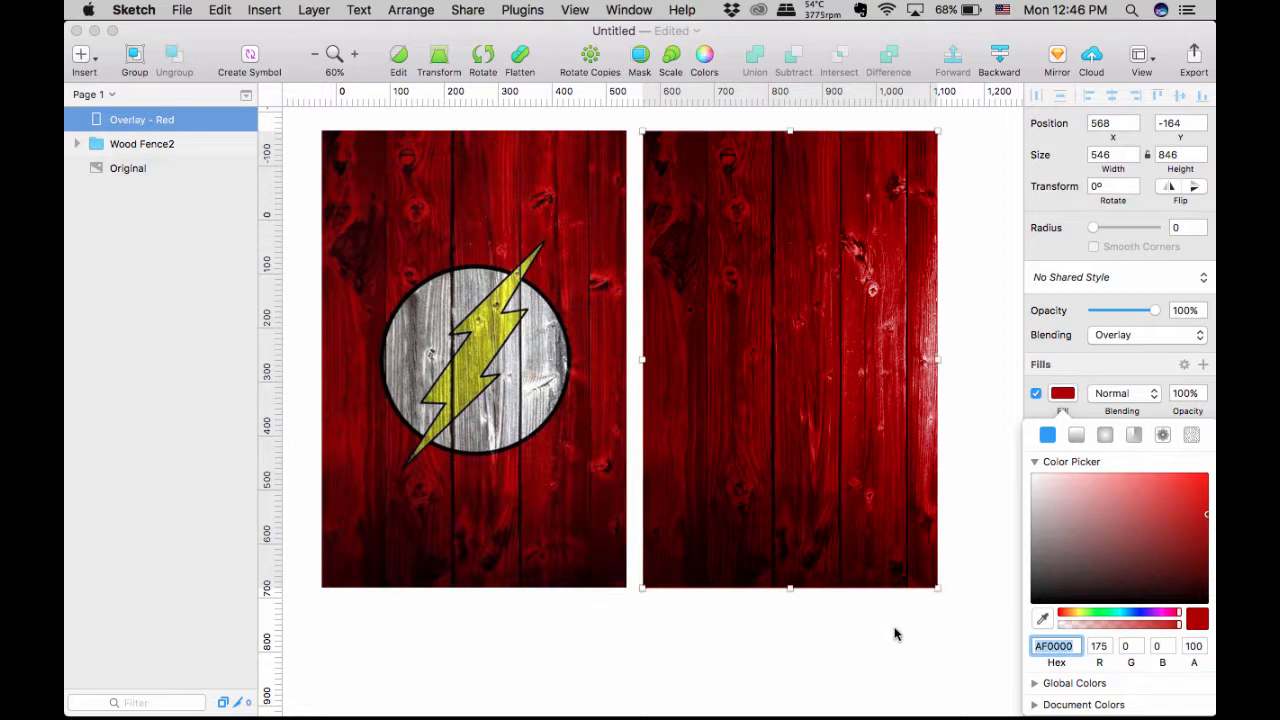
pyautogui.press('Escape')
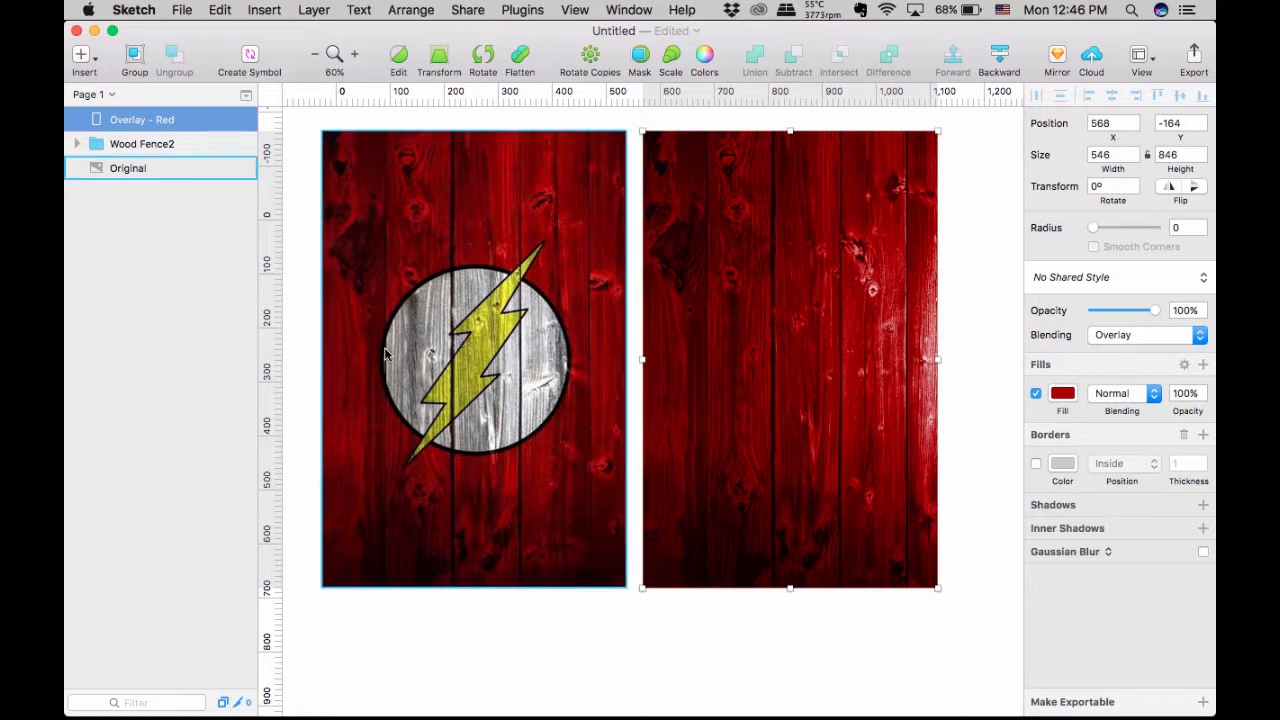
# With the rulers shown, add horizontal guides at 83 and 439 along the upper and lower edges of the Original's circle
pyautogui.hscroll(-3, 385, 355)
pyautogui.scroll(5, 384, 350)
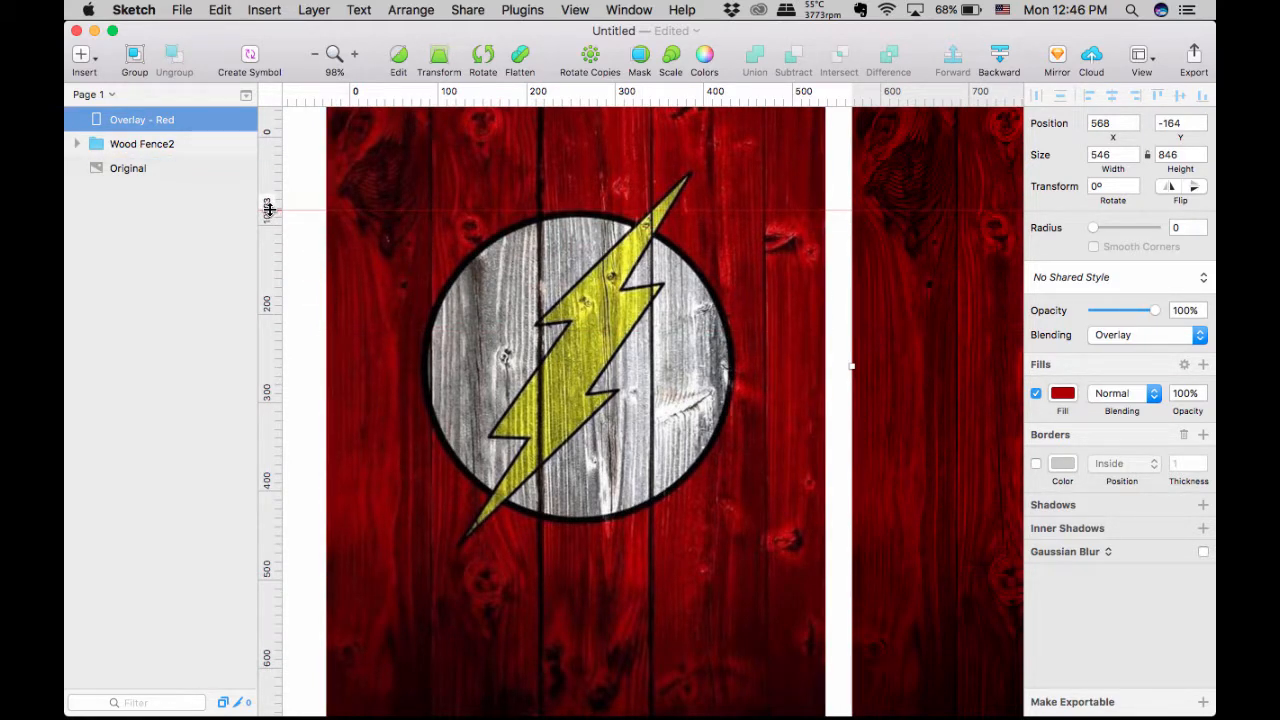
pyautogui.hotkey('ctrl', 'r')
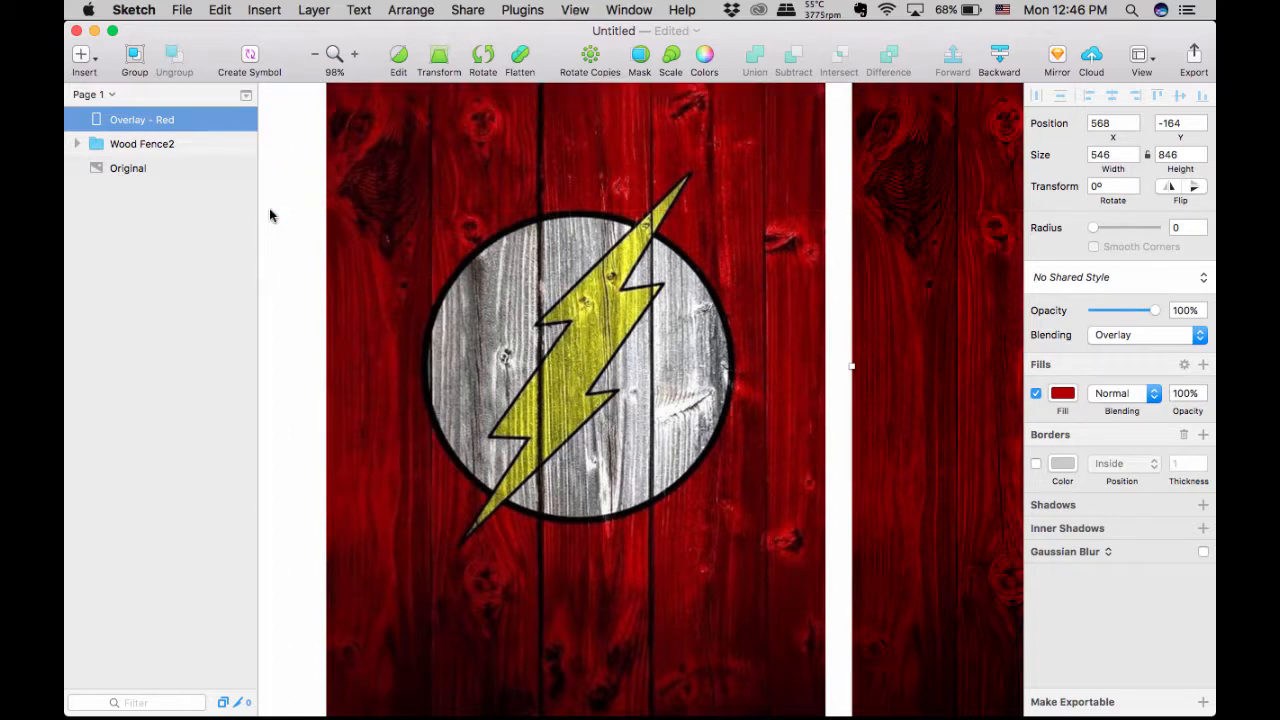
pyautogui.hotkey('ctrl', 'r')
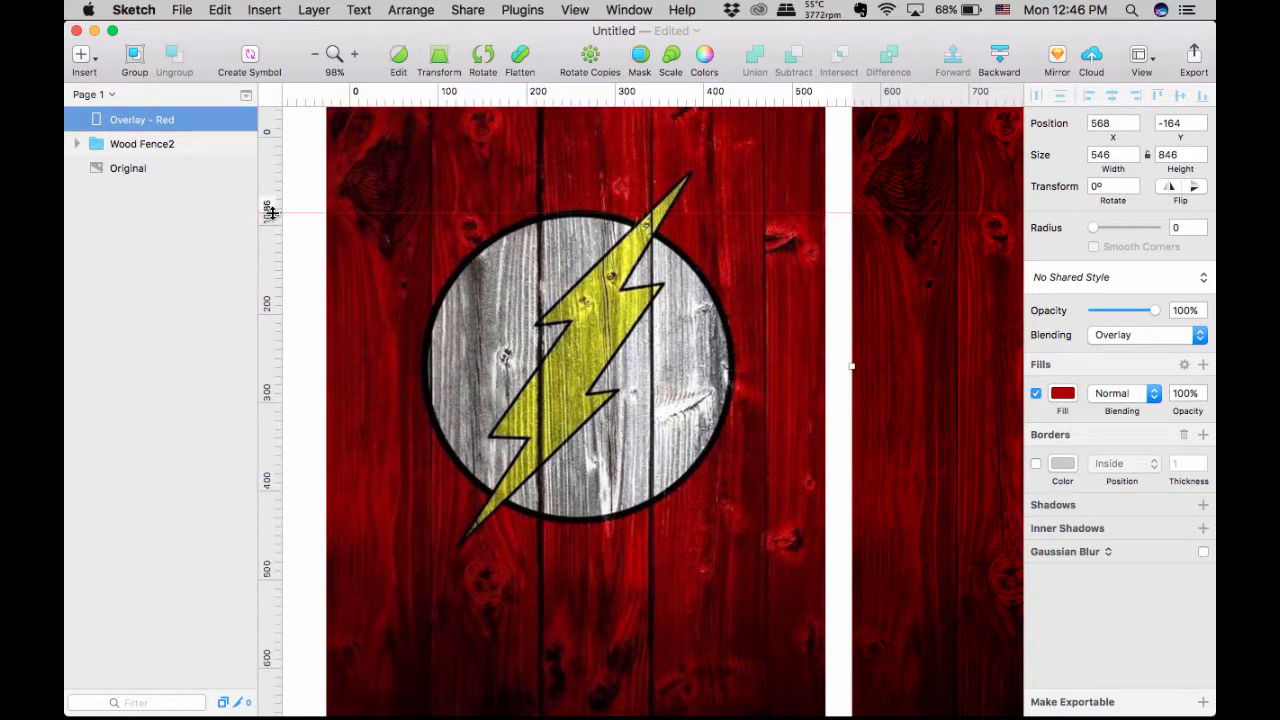
pyautogui.click(271, 208)
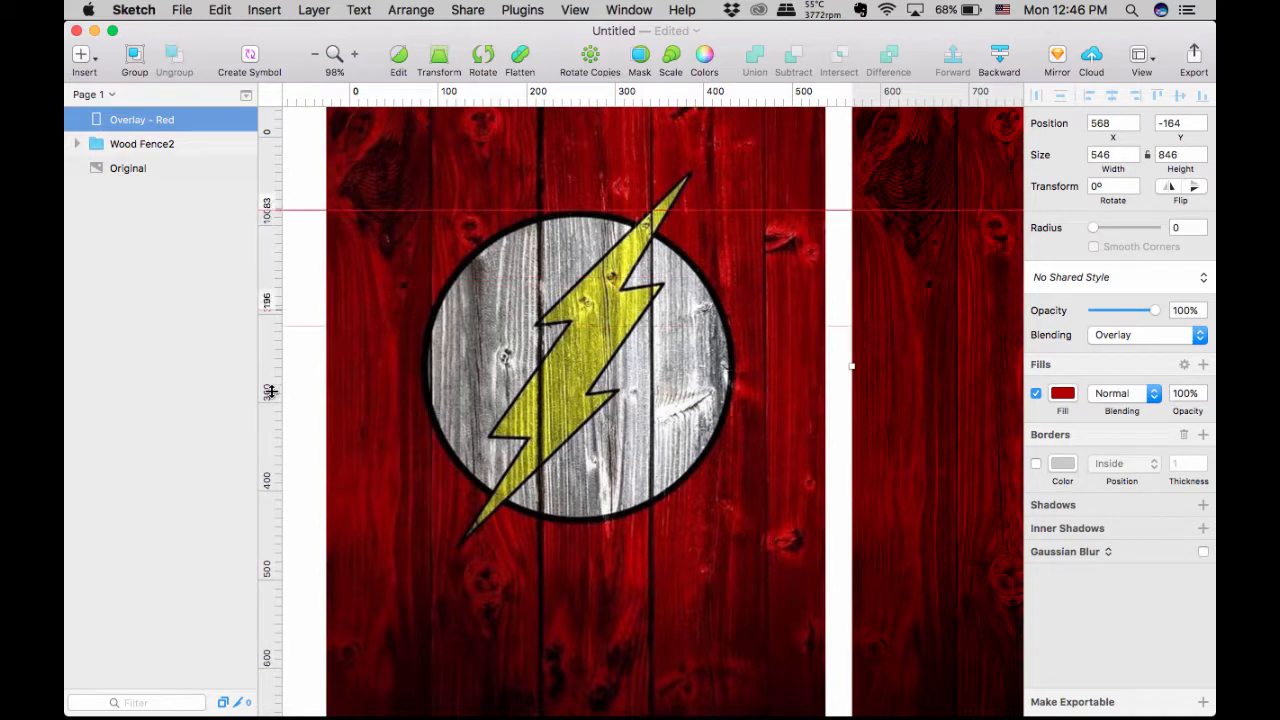
pyautogui.click(270, 524)
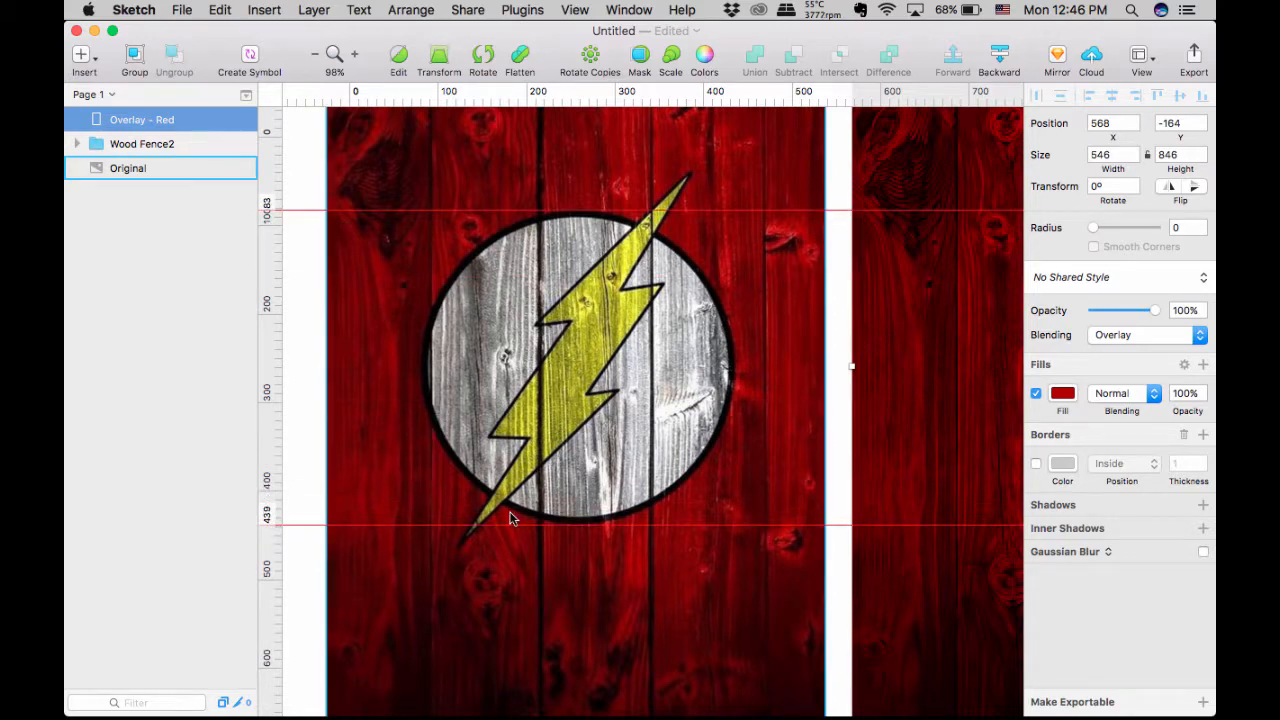
# Draw a 360 by 360 circle from the centre of the red fence out to the two horizontal guides
pyautogui.hscroll(10, 510, 518)
pyautogui.scroll(-3, 510, 518)
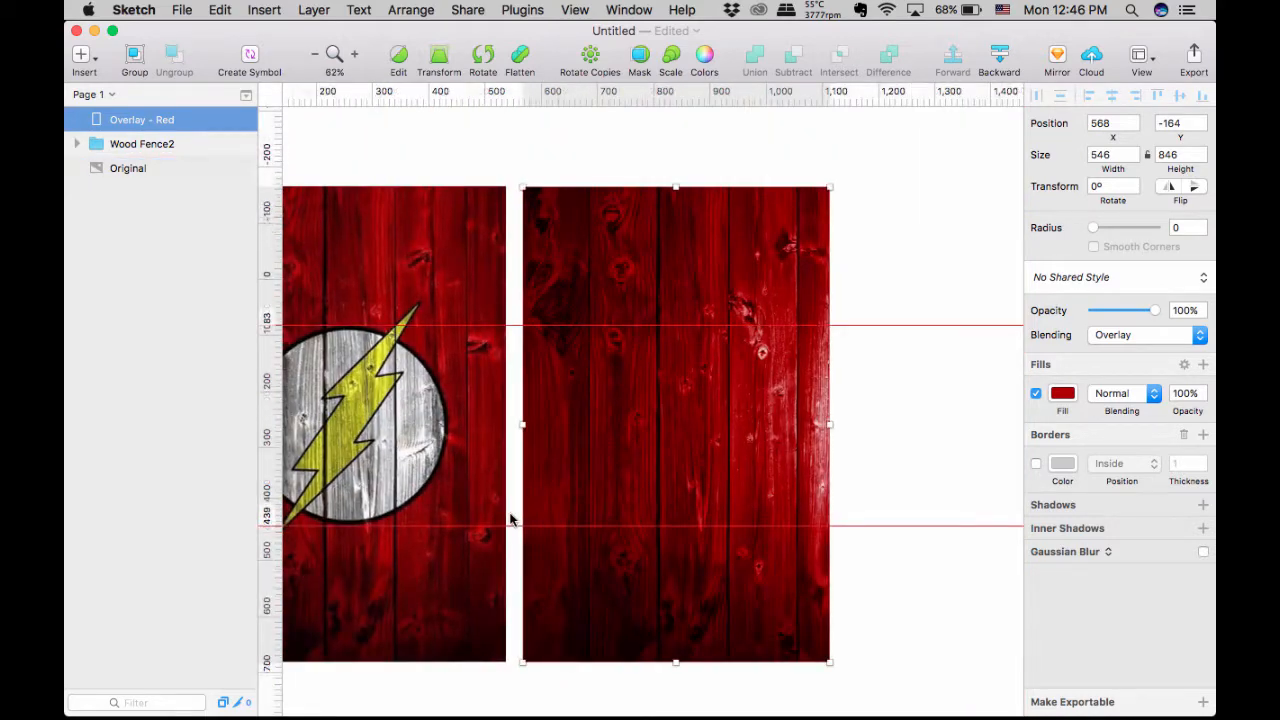
pyautogui.hscroll(-5, 510, 518)
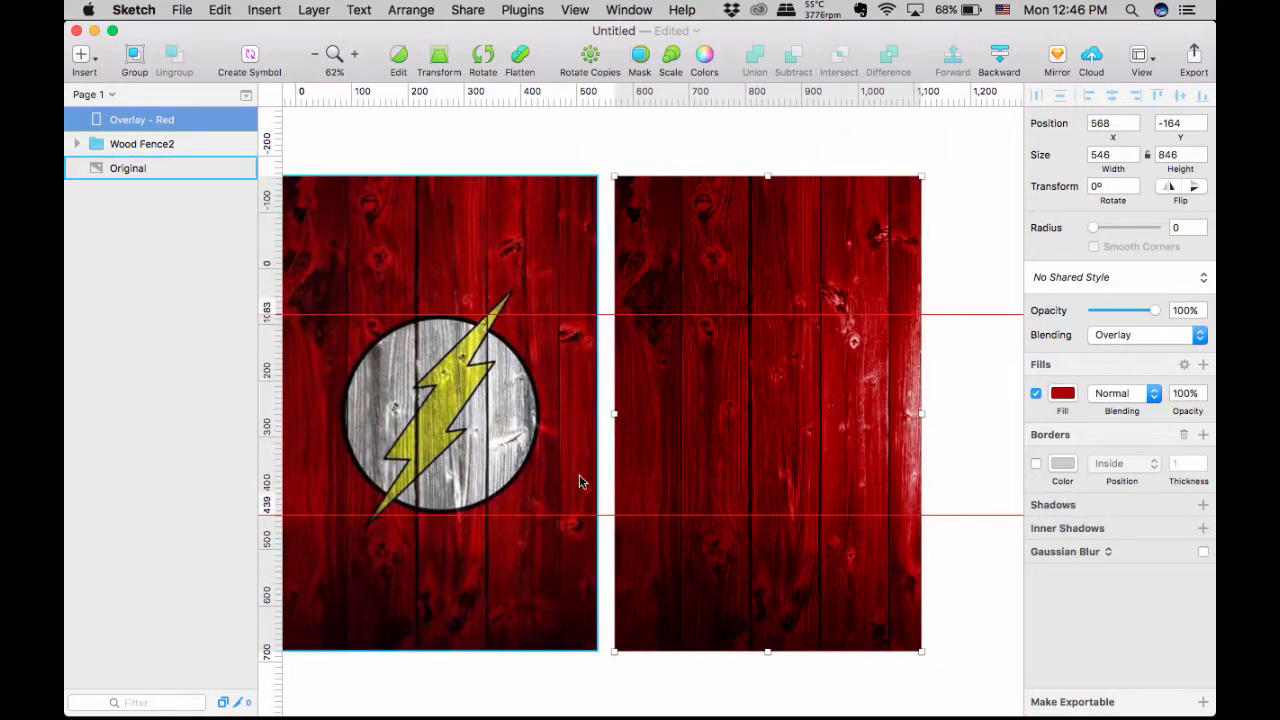
pyautogui.press('o')
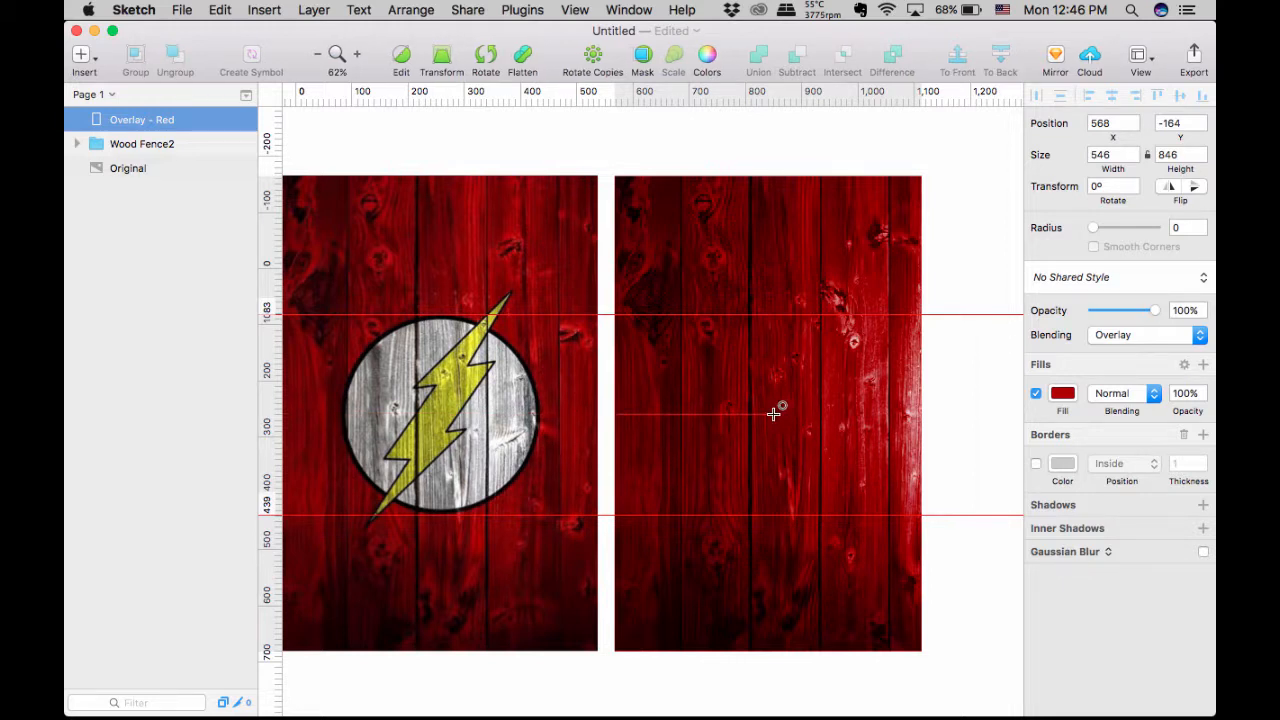
pyautogui.moveTo(773, 413); pyautogui.dragTo(822, 512)
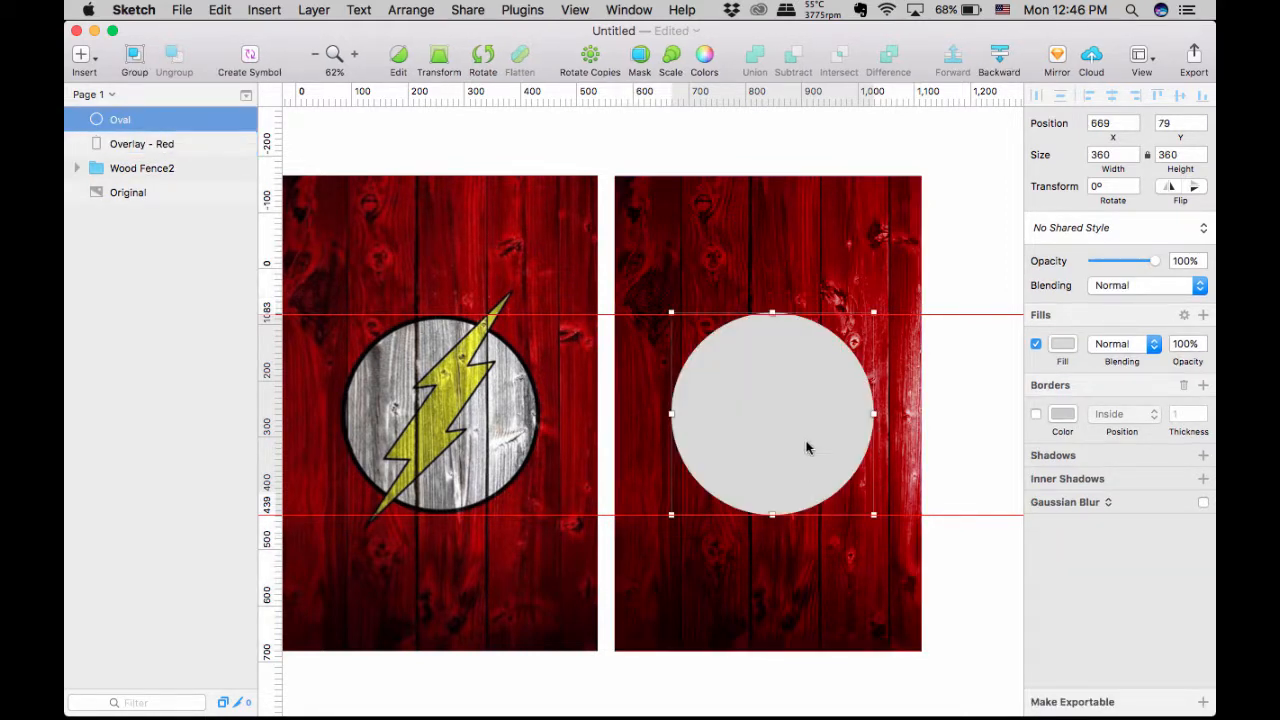
# Reduce the circle's size to 357 by 357 and move it between the guides at X 663, Y 82
pyautogui.click(1133, 161)
pyautogui.click(1133, 161)
pyautogui.click(1133, 161)
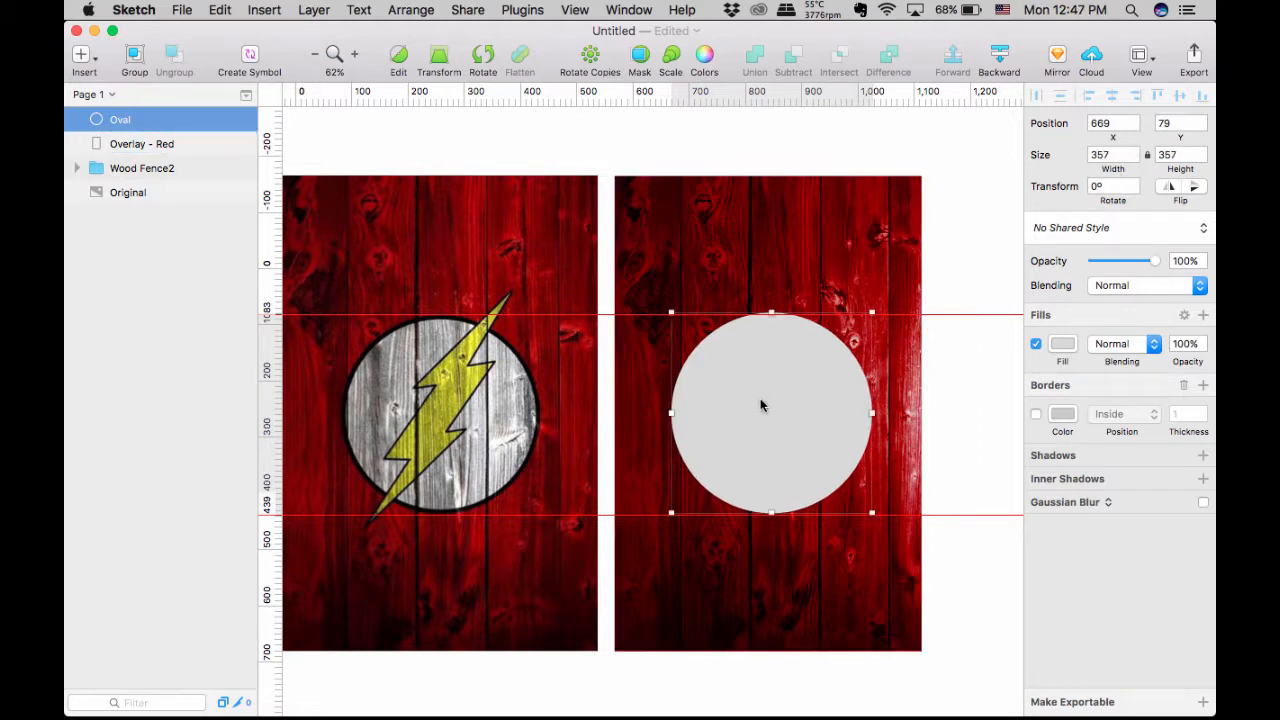
pyautogui.moveTo(764, 405); pyautogui.dragTo(762, 410)
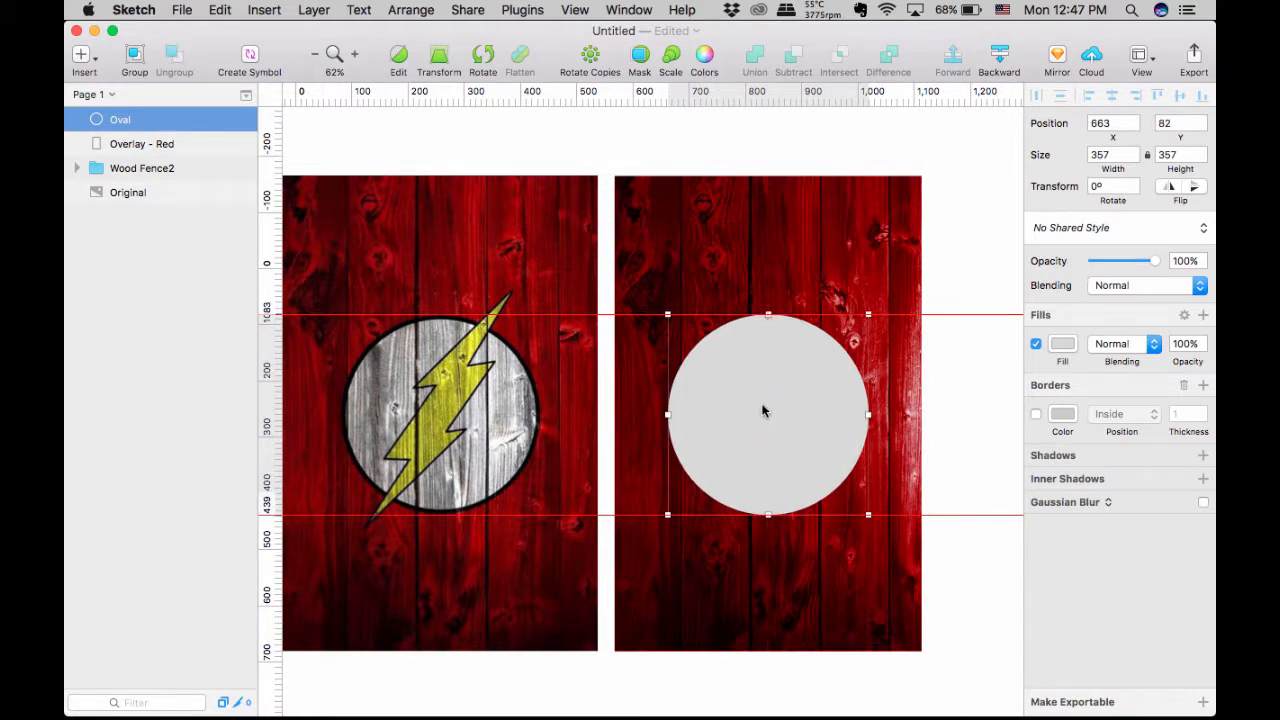
# Remove all horizontal guides and shift the circle slightly to Y 81 on the red fence
pyautogui.rightClick(272, 316)
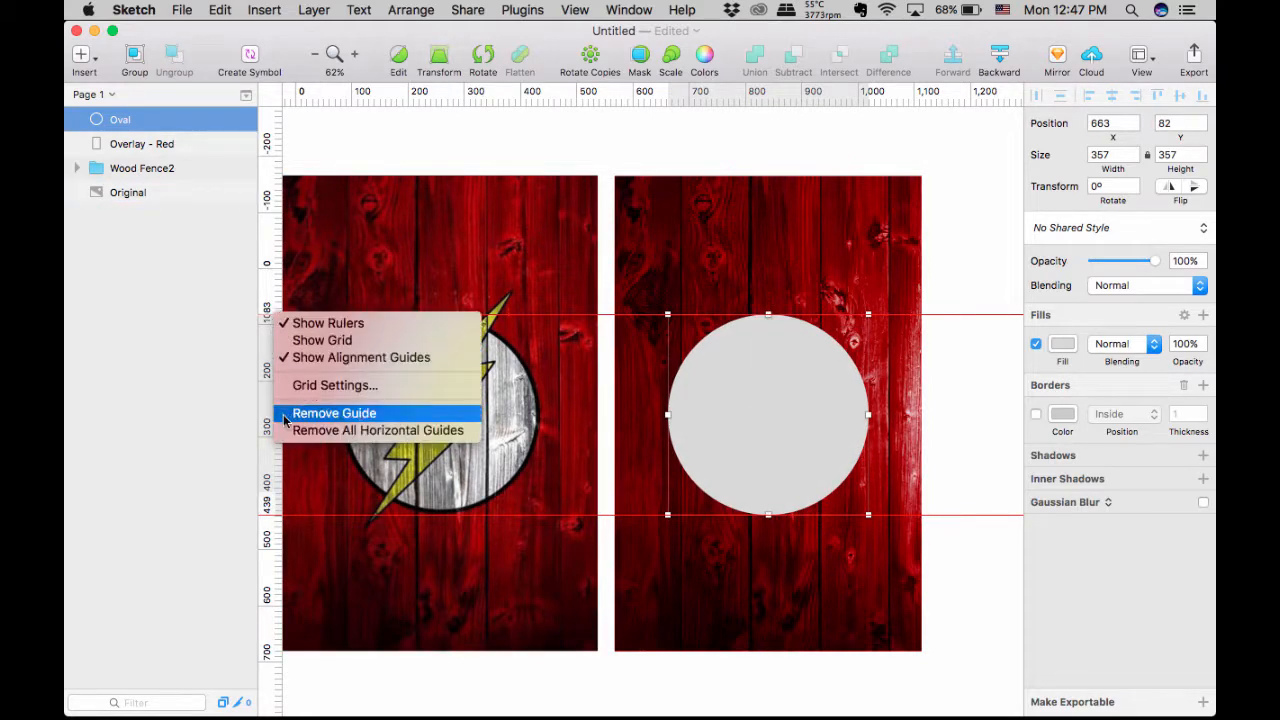
pyautogui.click(330, 432)
pyautogui.moveTo(757, 417); pyautogui.dragTo(758, 420)
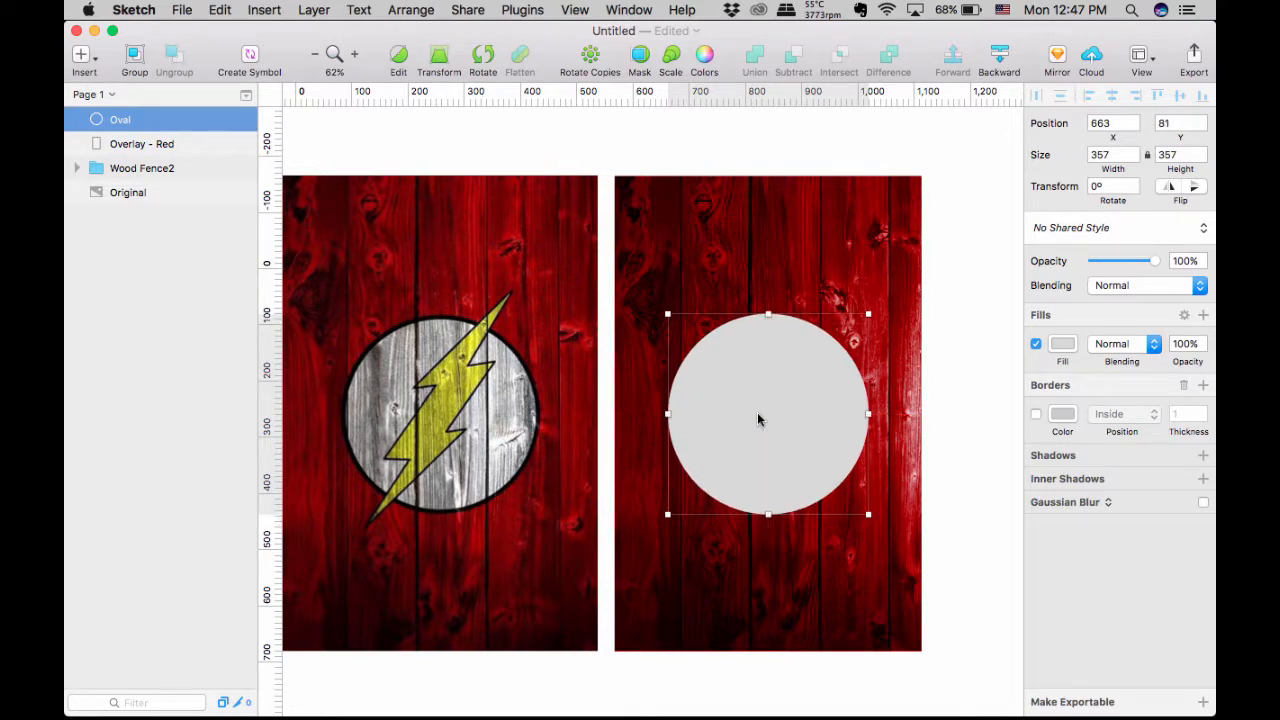
# Fill the circle on the red fence with black (000000) and duplicate it
pyautogui.click(1061, 345)
pyautogui.moveTo(1046, 545); pyautogui.dragTo(1021, 573)
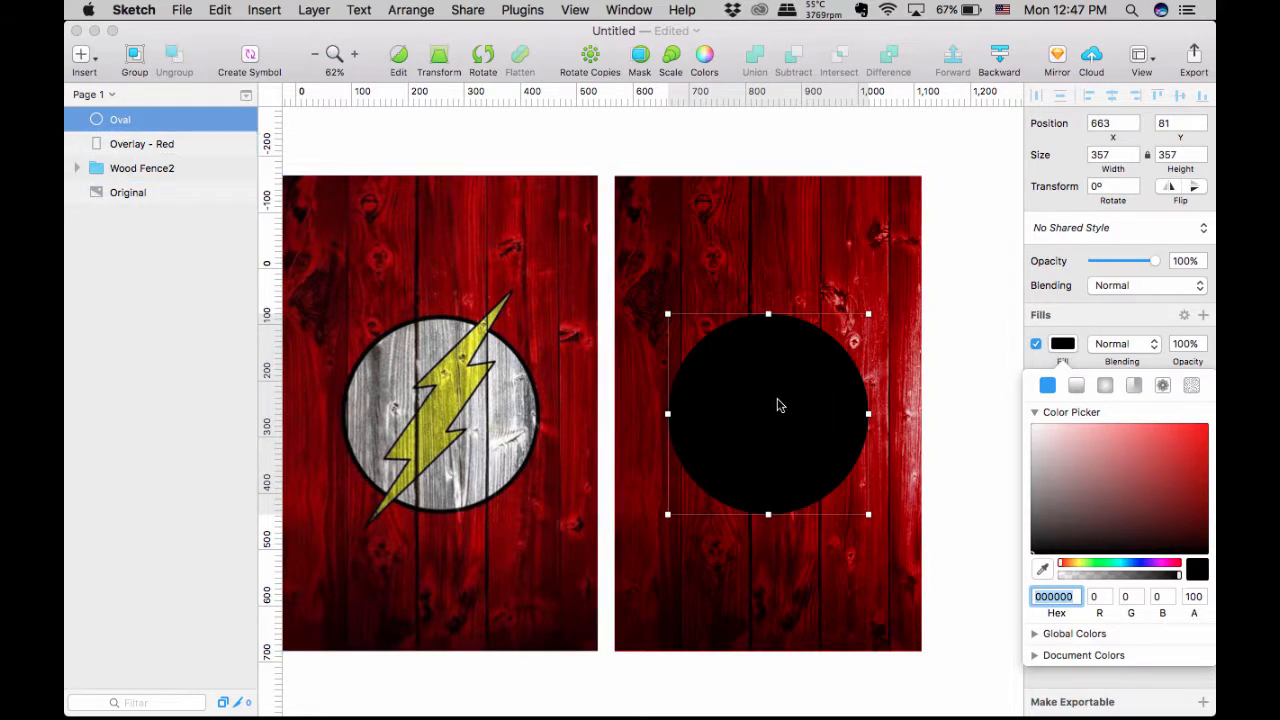
pyautogui.press('super+d')
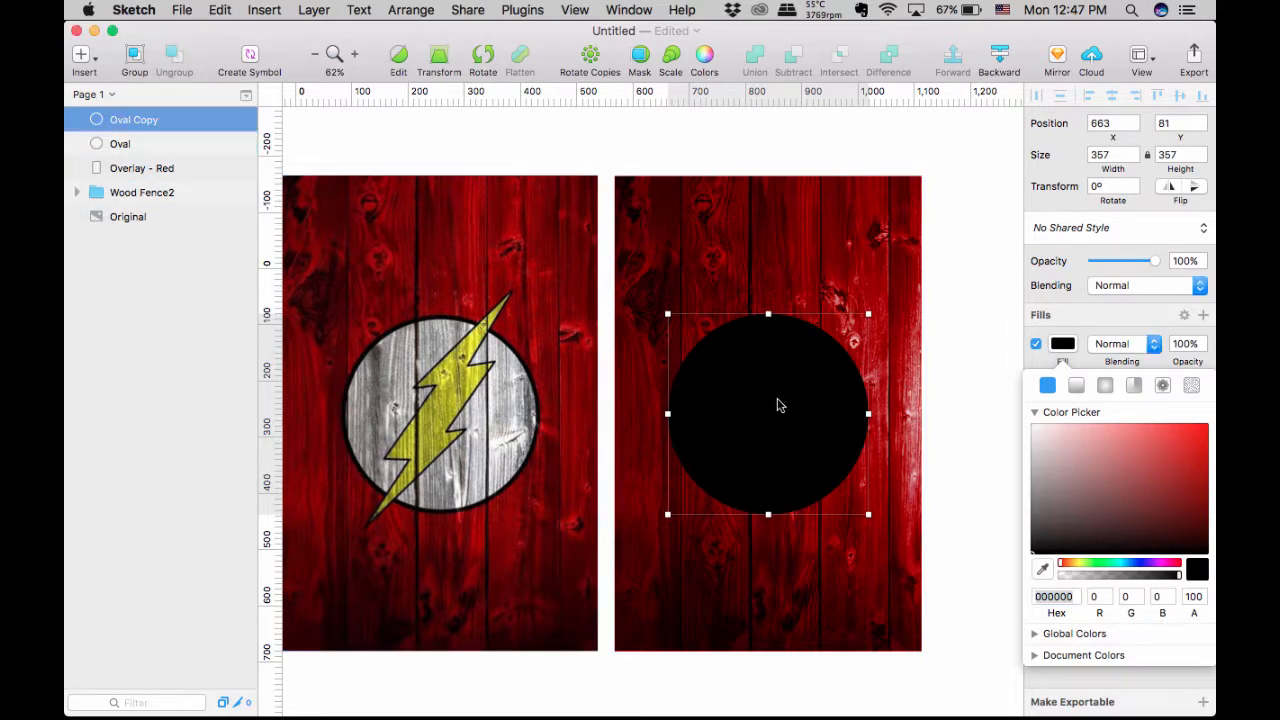
# Fill the circle's copy with white (FFFFFF) and shrink it about its centre to 340 by 340
pyautogui.click(128, 147)
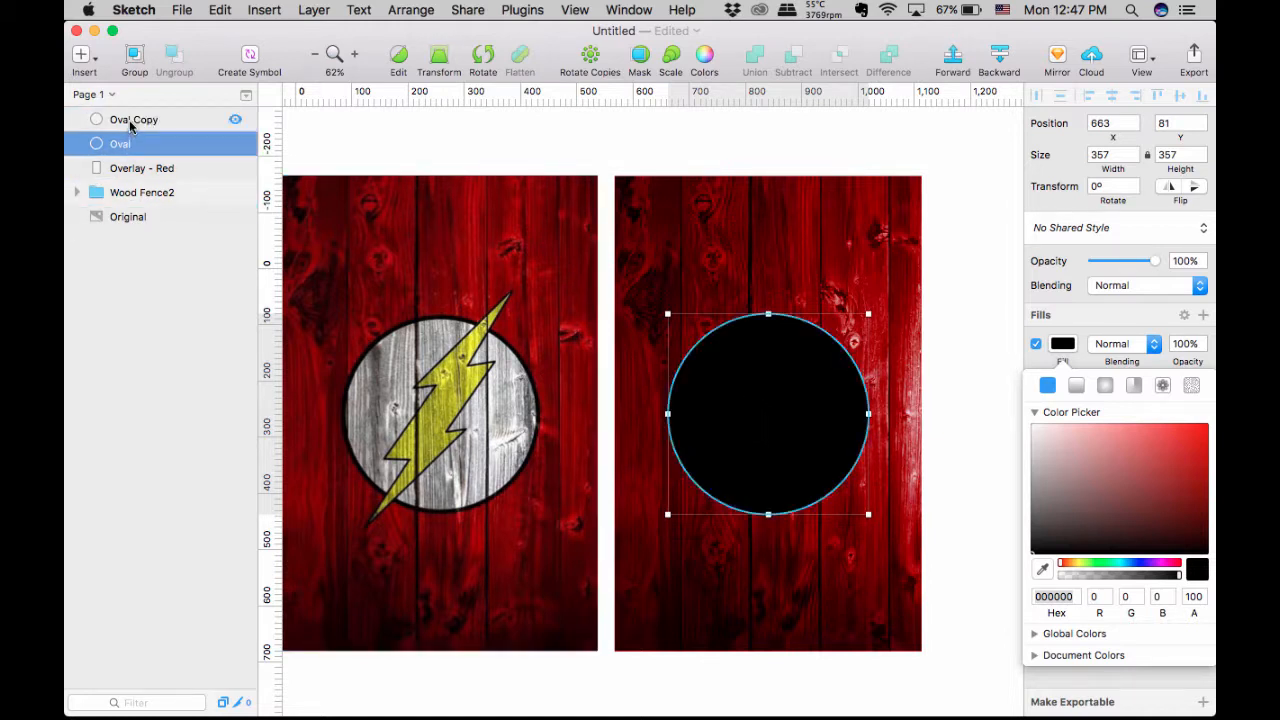
pyautogui.click(130, 122)
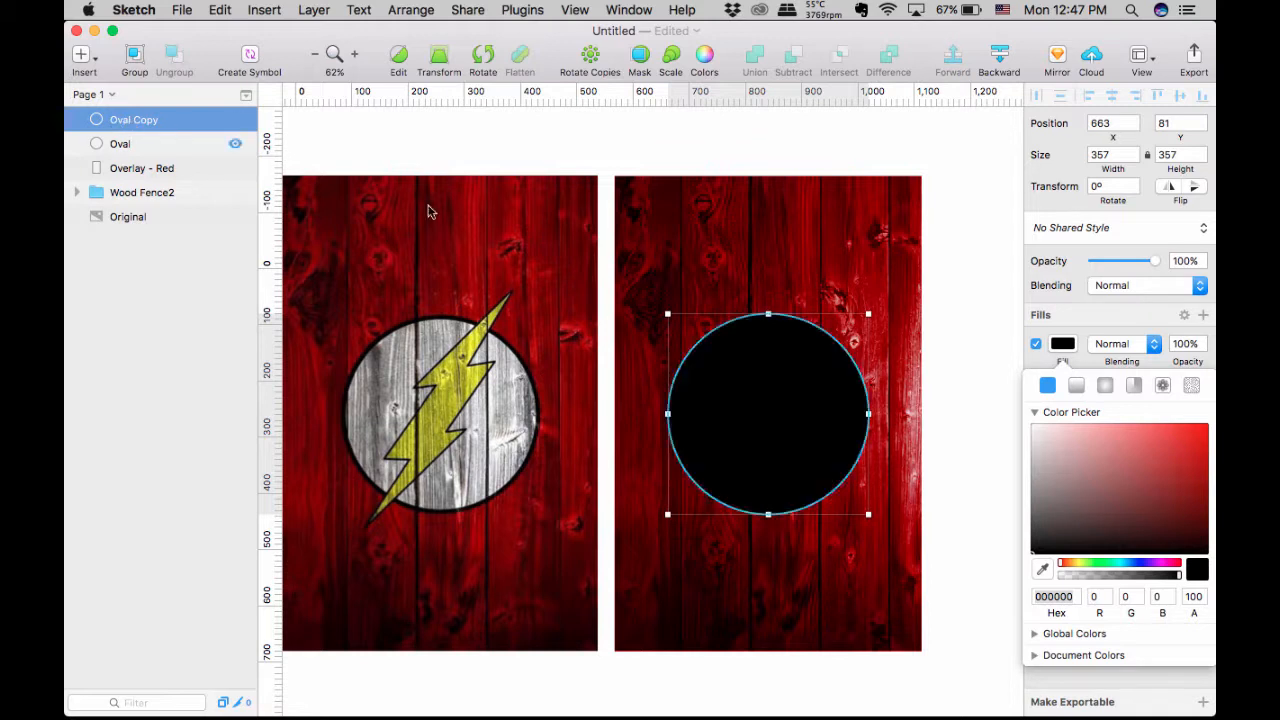
pyautogui.moveTo(1047, 463); pyautogui.dragTo(1018, 427)
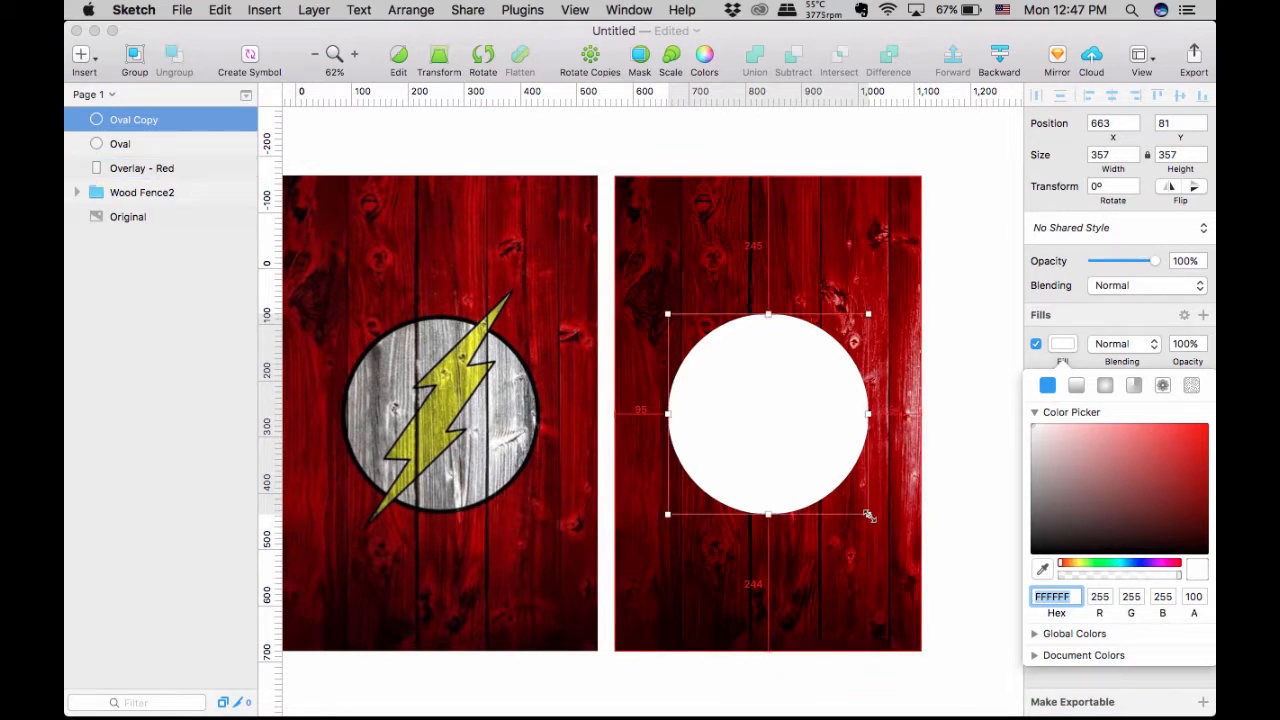
pyautogui.press('alt')
pyautogui.moveTo(869, 516); pyautogui.dragTo(864, 506)
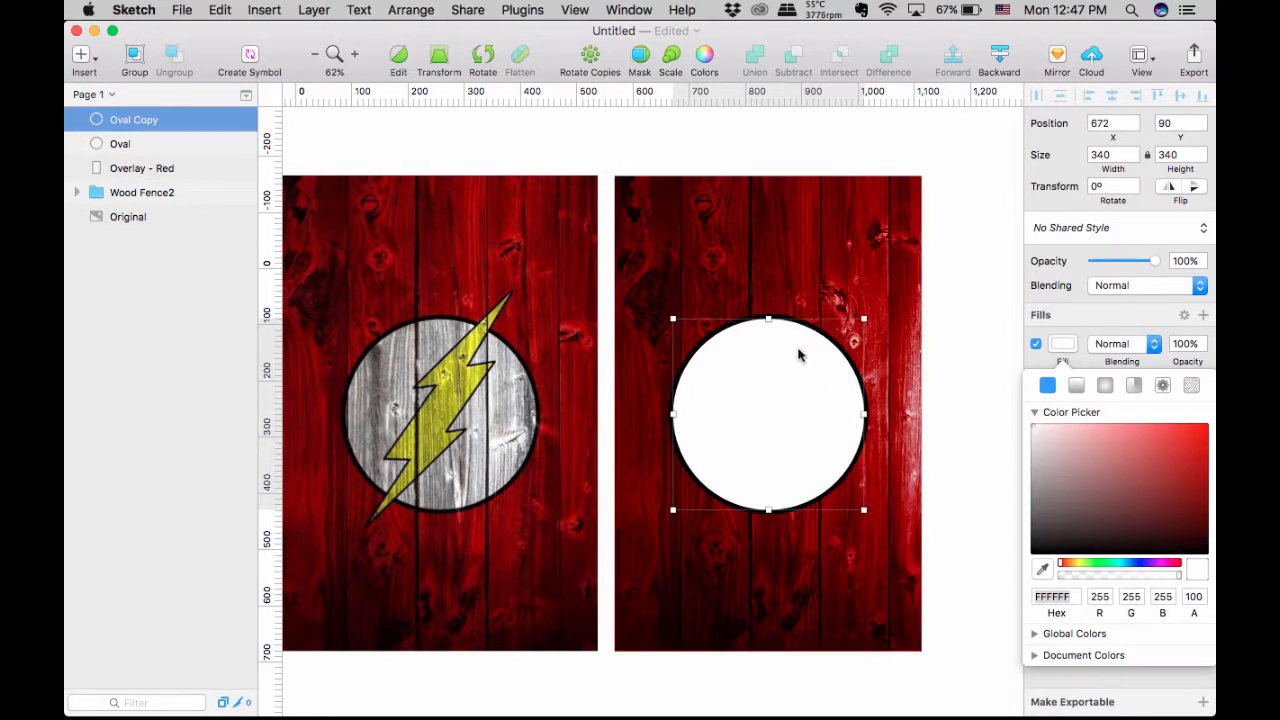
pyautogui.keyDown('shift'); pyautogui.click(119, 146); pyautogui.keyUp('shift')
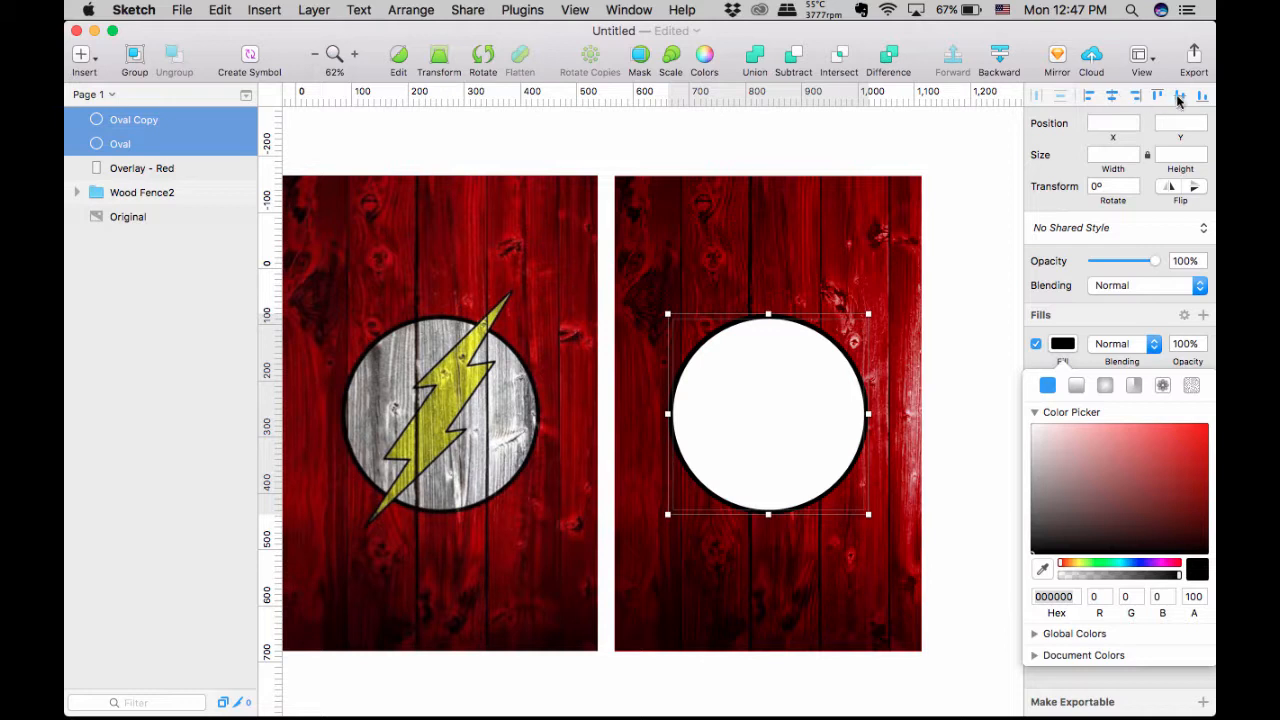
pyautogui.click(986, 266)
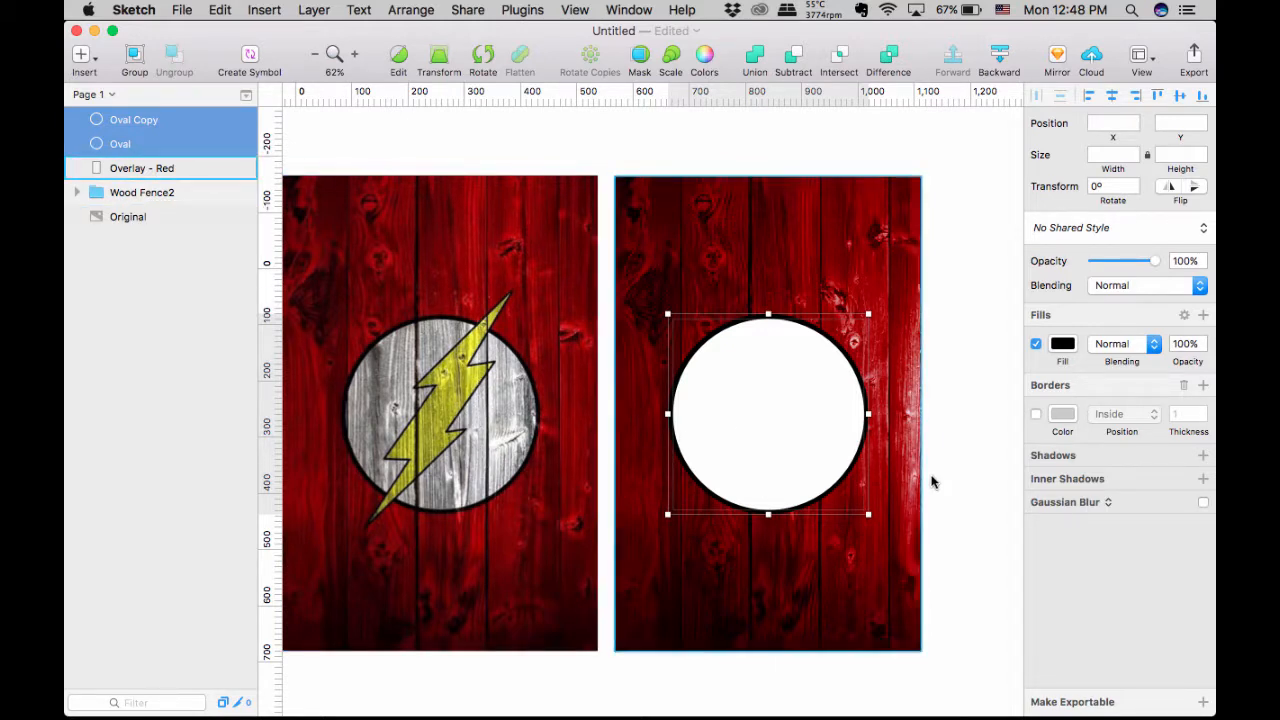
pyautogui.click(960, 463)
# Duplicate the white circle and hide the new duplicate
pyautogui.click(749, 437)
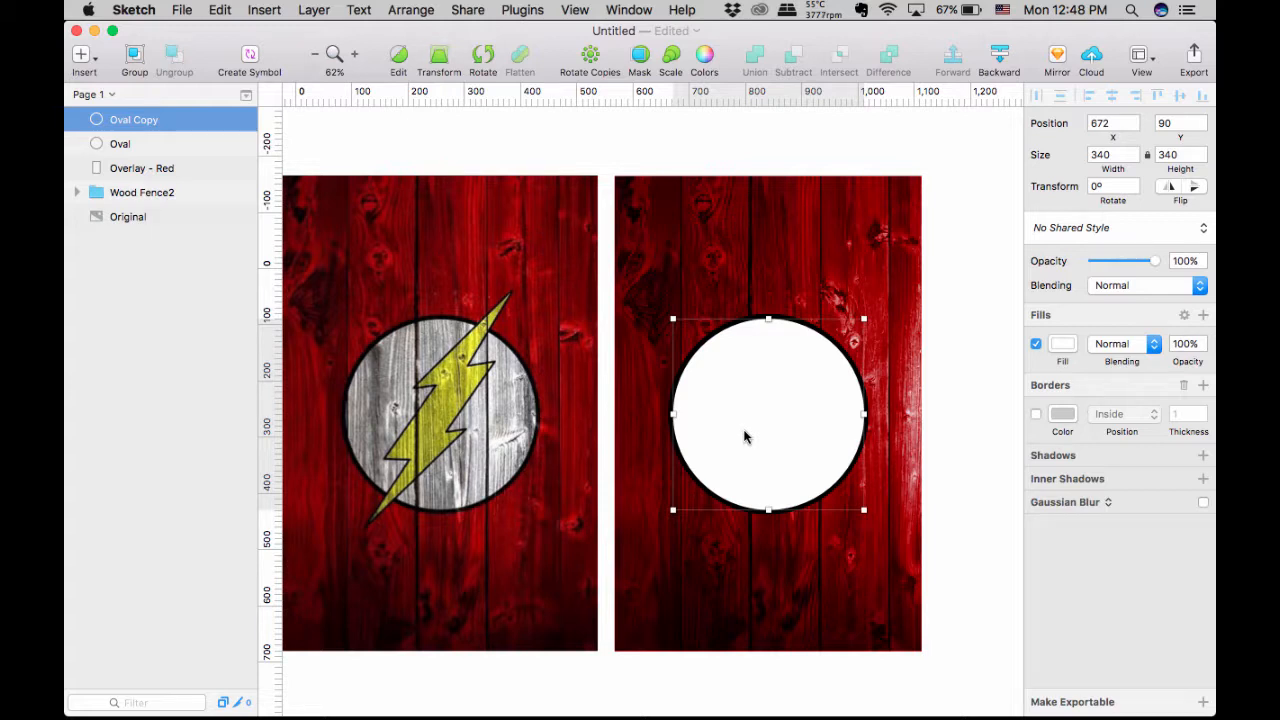
pyautogui.press('super+d')
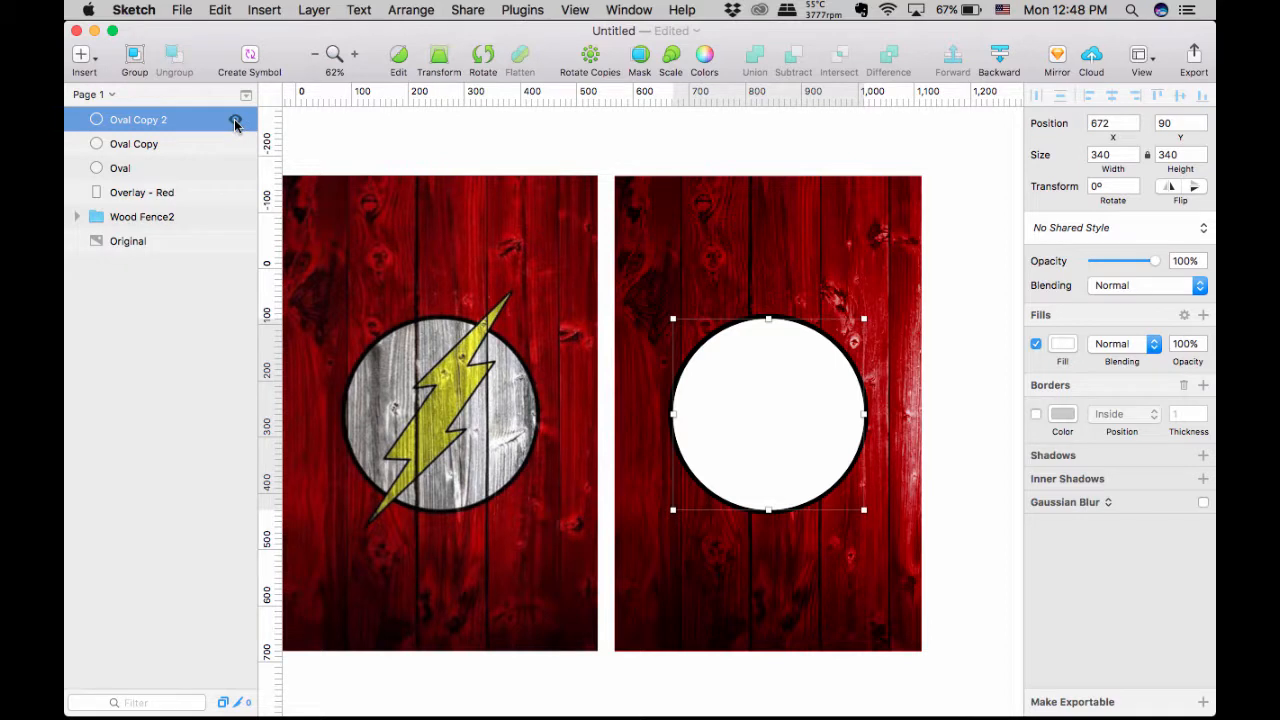
pyautogui.click(235, 121)
# Subtract the visible white circle from the black circle to form a thin black ring
pyautogui.click(186, 146)
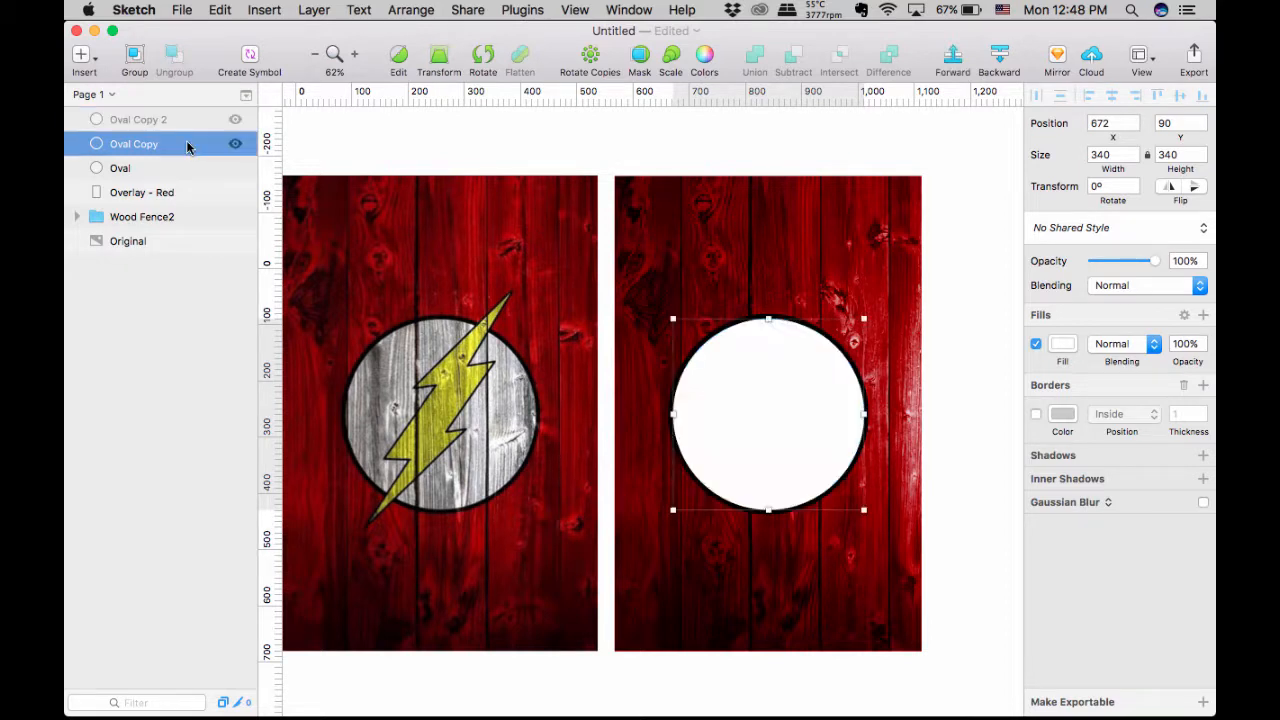
pyautogui.keyDown('shift'); pyautogui.click(174, 169); pyautogui.keyUp('shift')
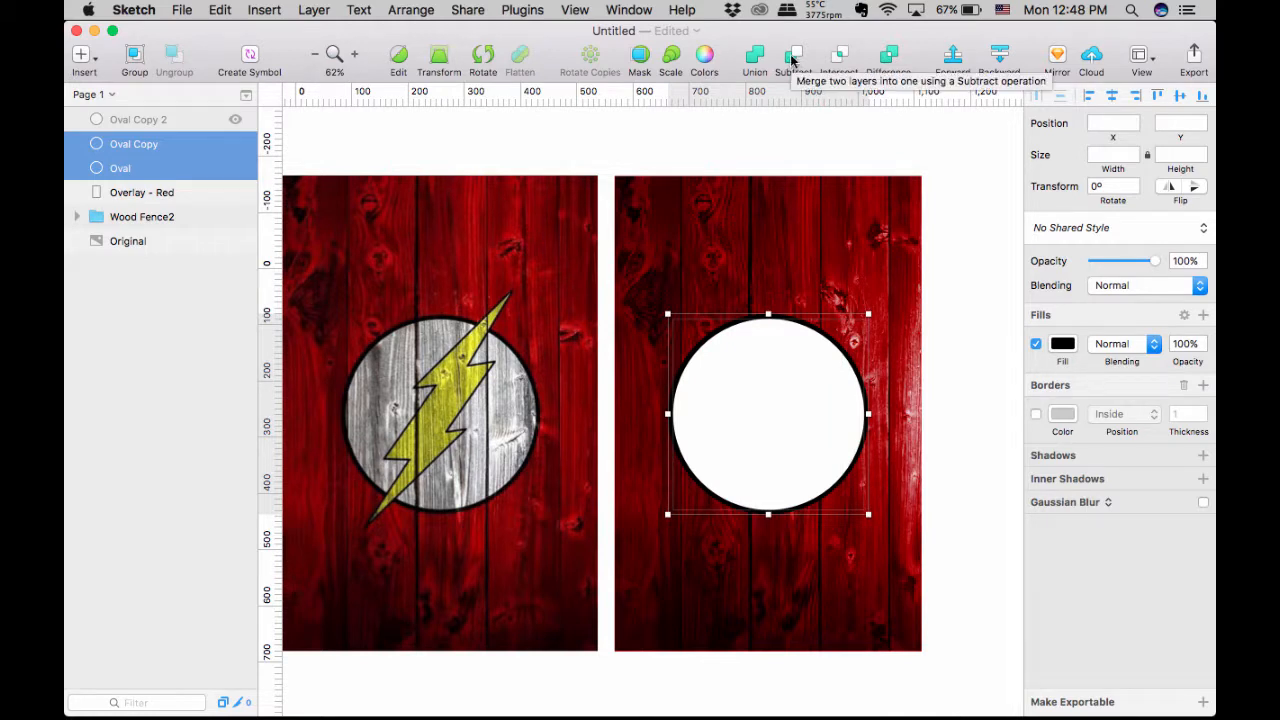
pyautogui.click(792, 60)
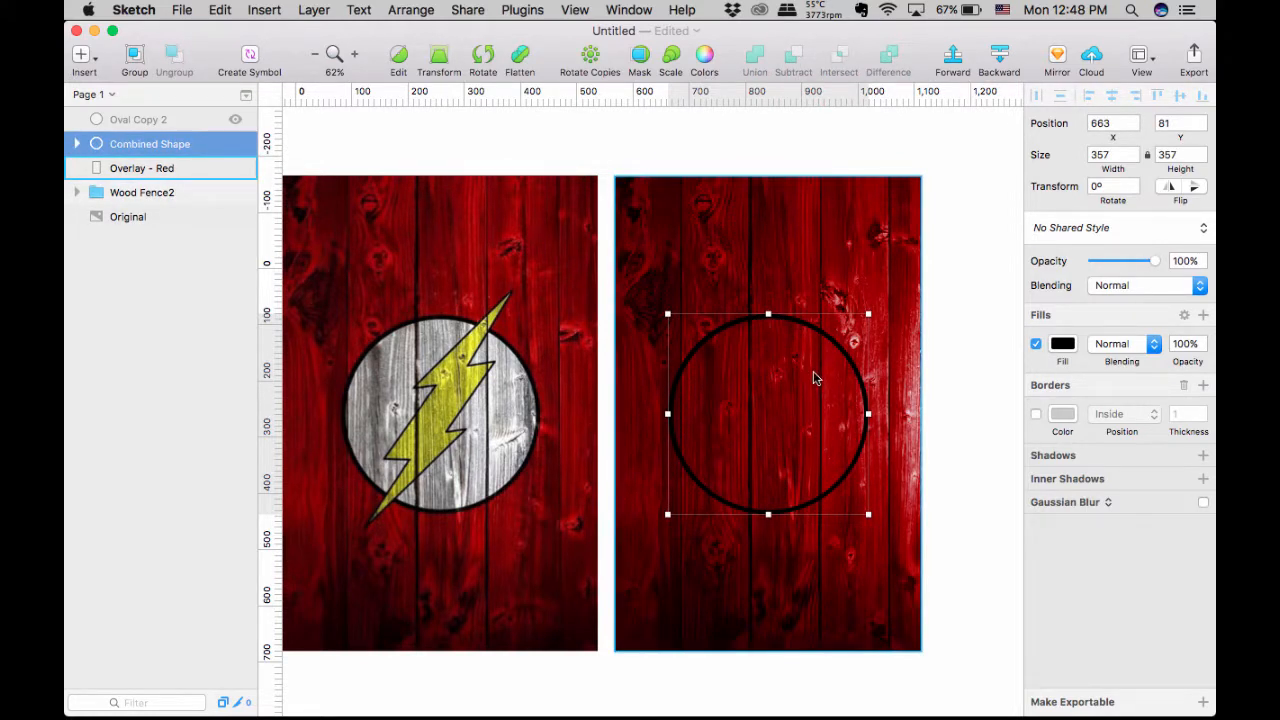
# Show the hidden white circle again and subtract it from the Overlay - Red layer, leaving bare wood inside the ring
pyautogui.click(235, 120)
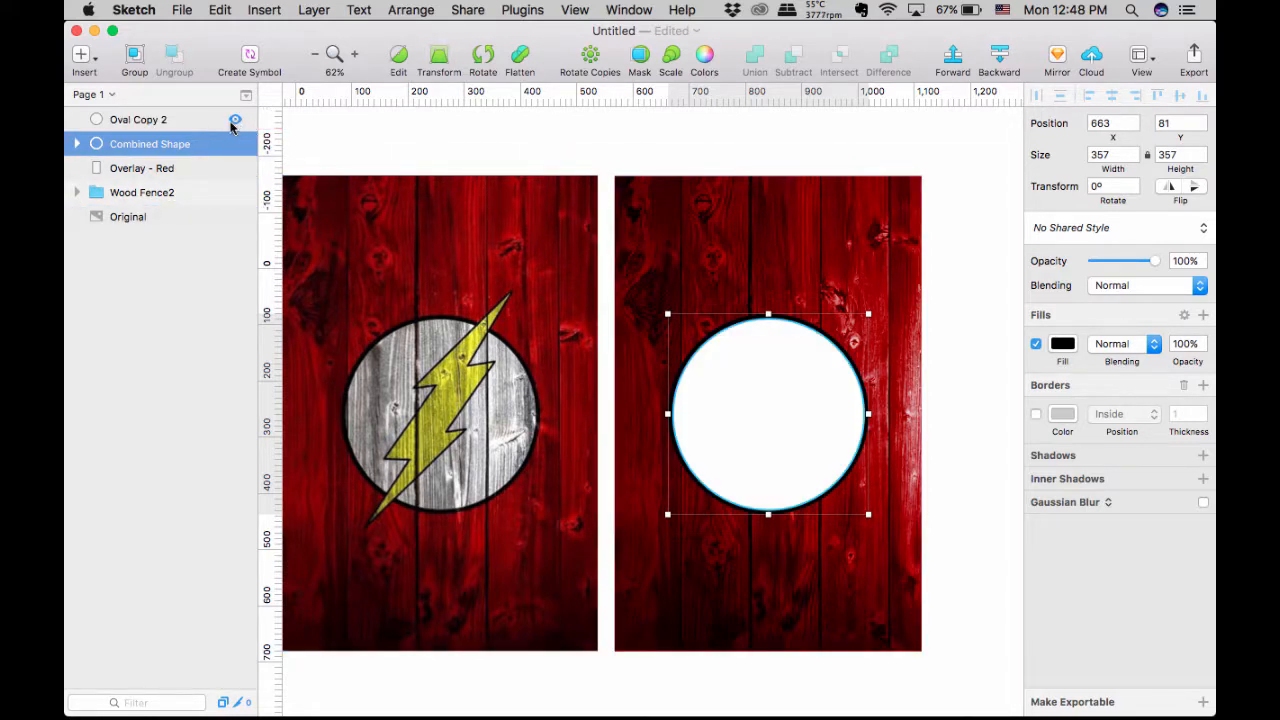
pyautogui.keyDown('shift'); pyautogui.click(167, 168); pyautogui.keyUp('shift')
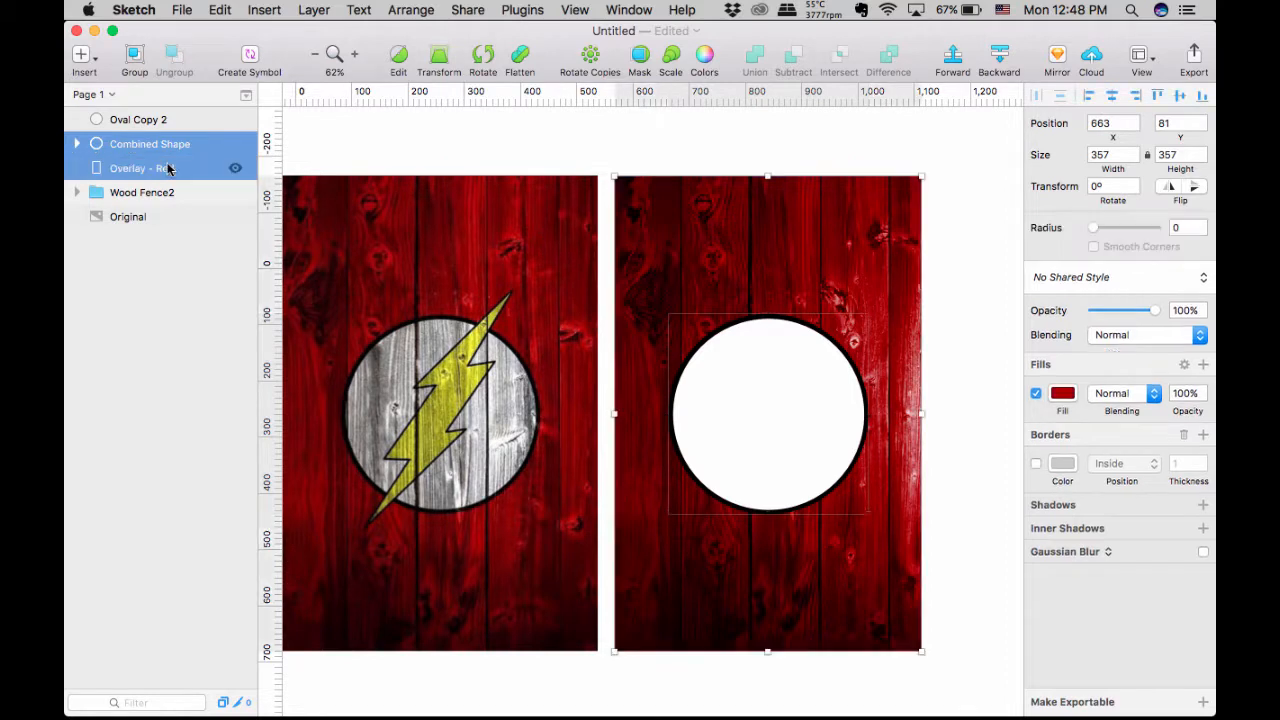
pyautogui.click(161, 120)
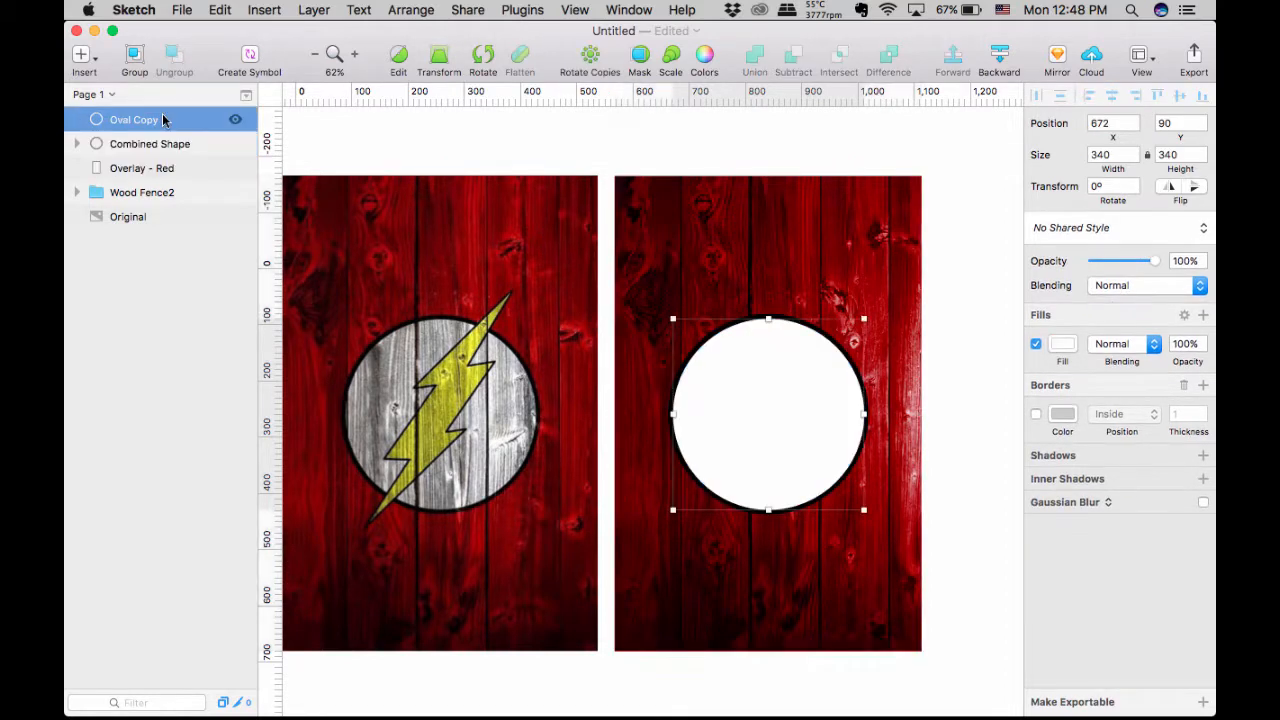
pyautogui.keyDown('shift'); pyautogui.click(153, 170); pyautogui.keyUp('shift')
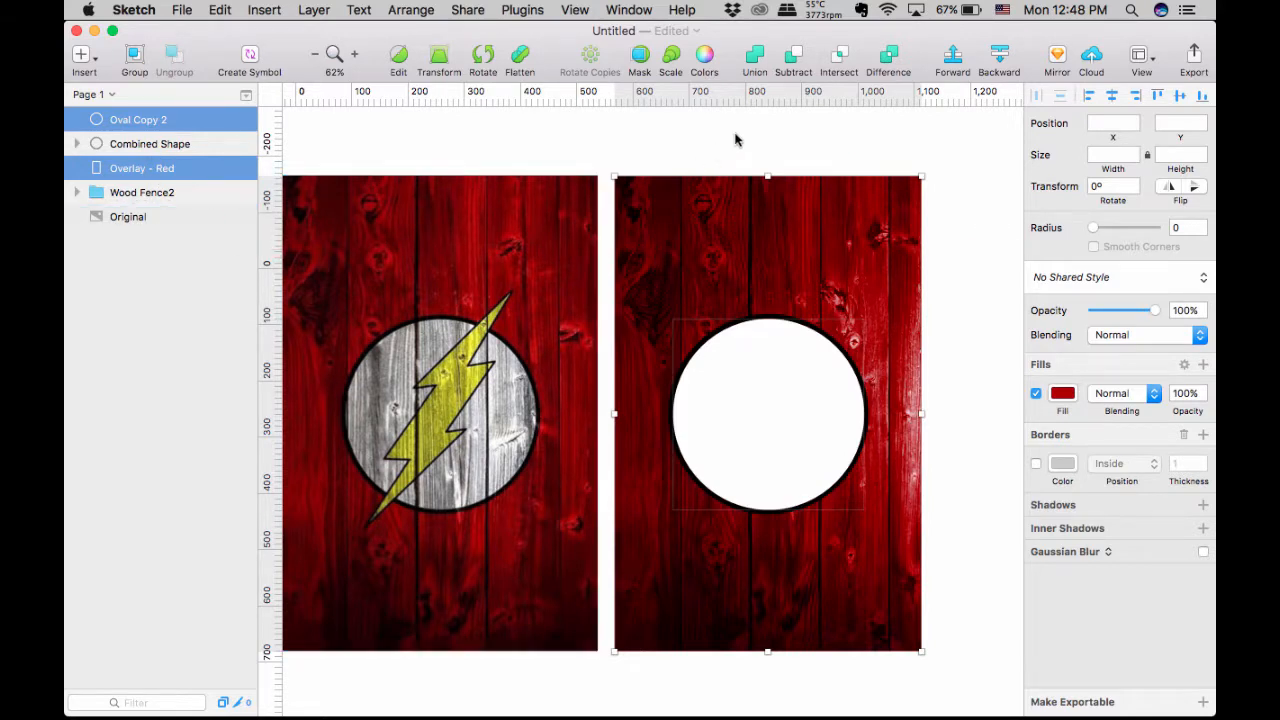
pyautogui.click(795, 63)
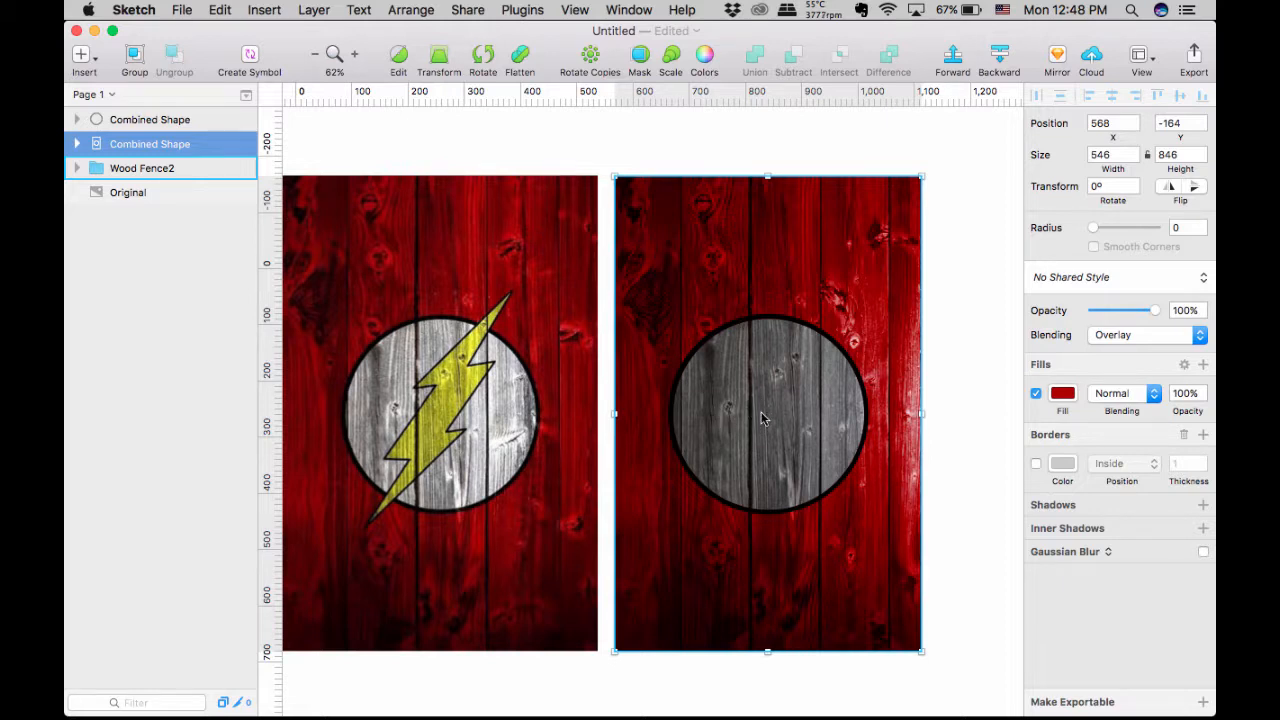
# Start a straight-segment vector path on the Original's lightning bolt, tracing from its upper tip down the left edge to the lower tip
pyautogui.hscroll(-3, 760, 418)
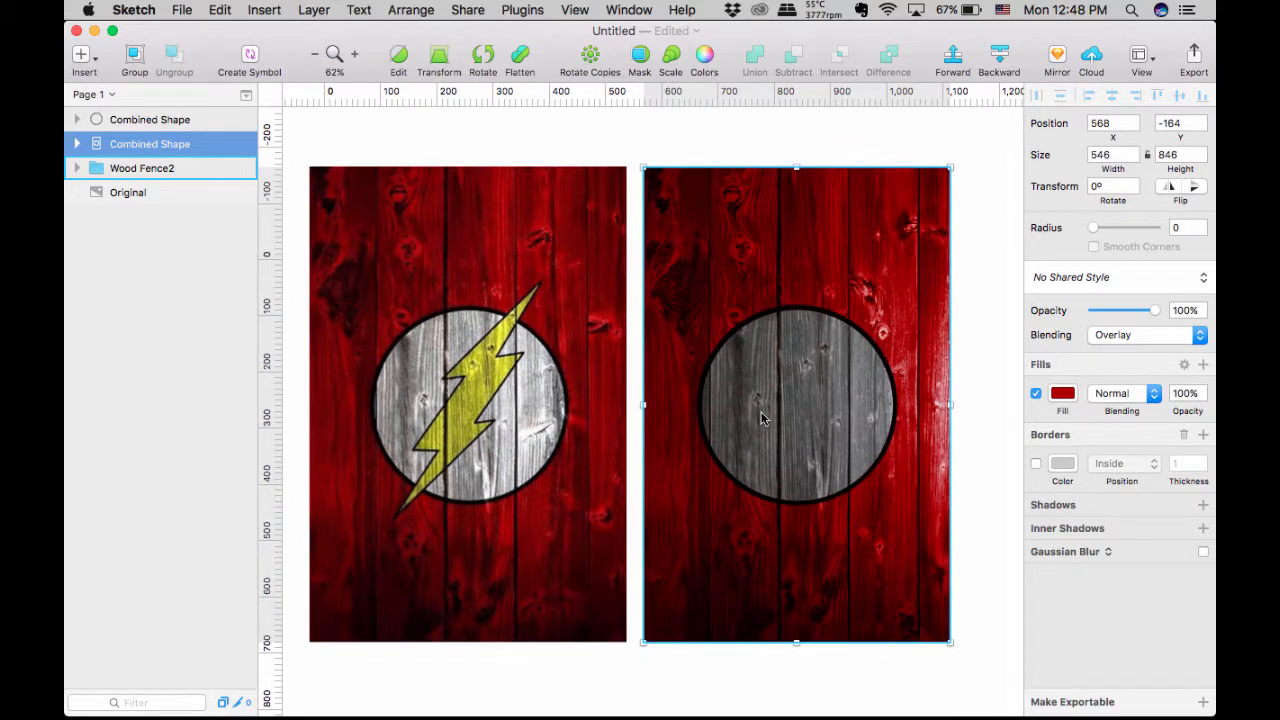
pyautogui.hscroll(-5, 762, 419)
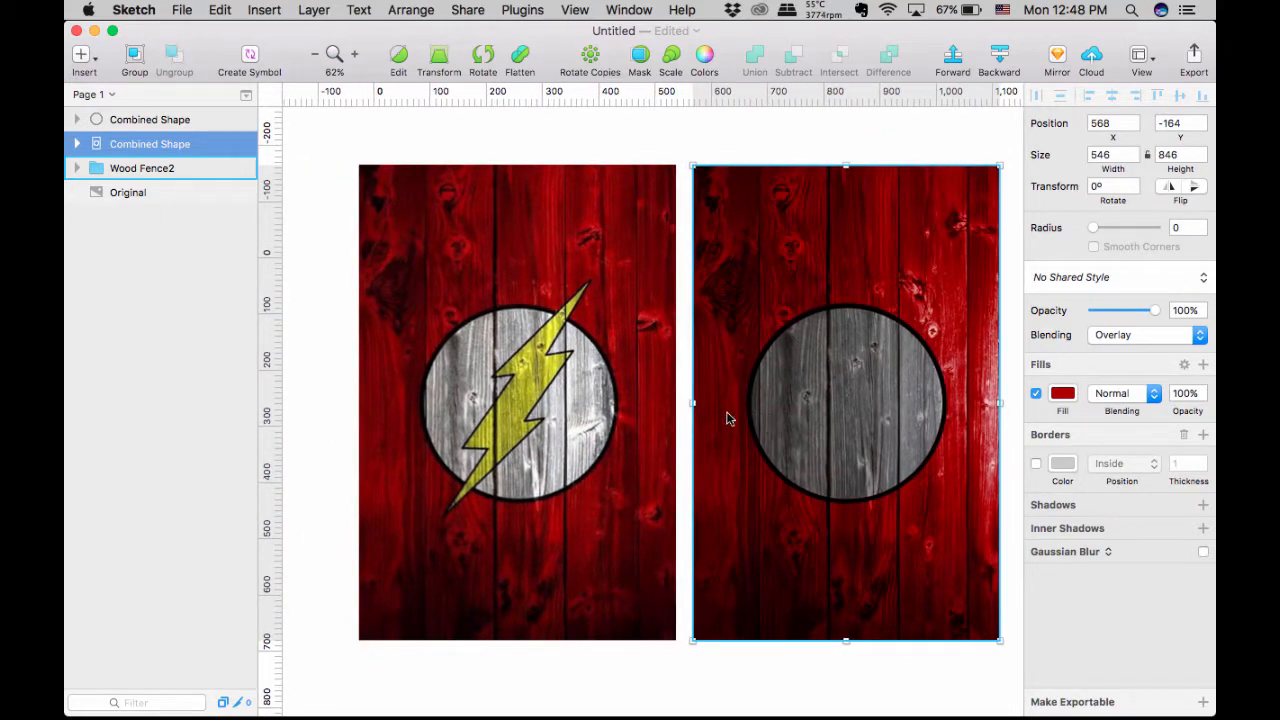
pyautogui.scroll(5, 566, 419)
pyautogui.scroll(5, 565, 418)
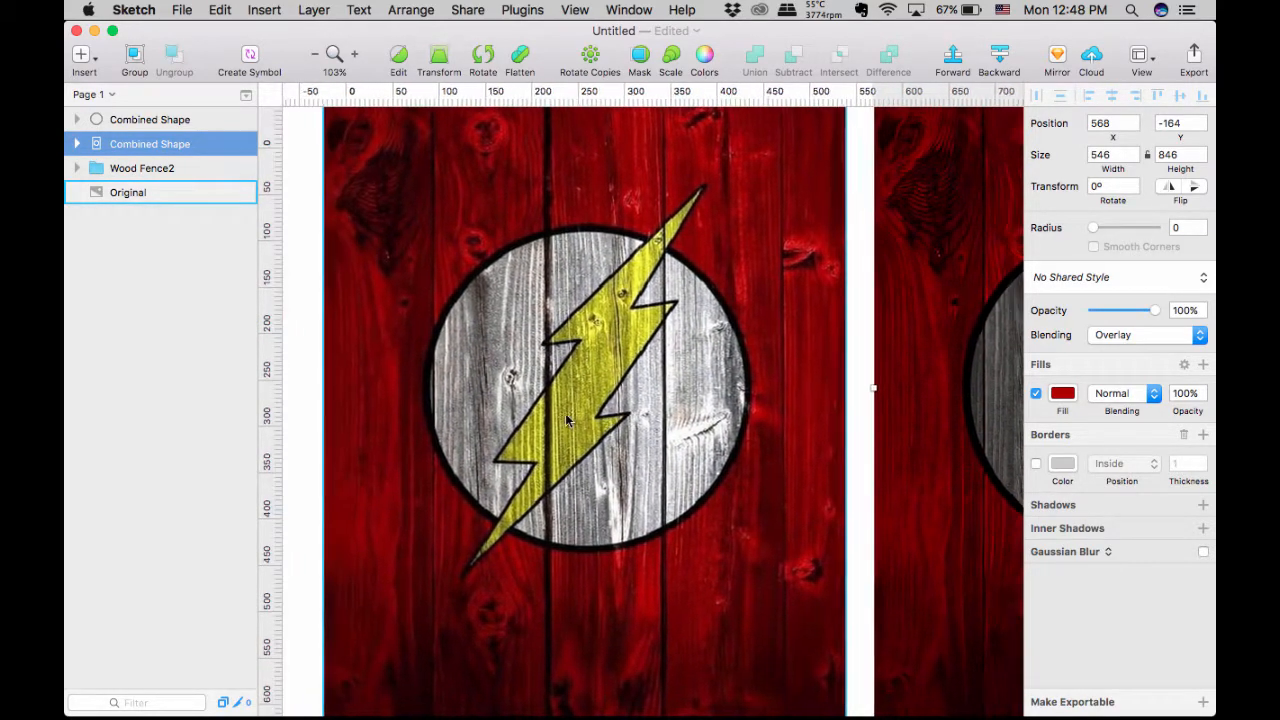
pyautogui.doubleClick(663, 245)
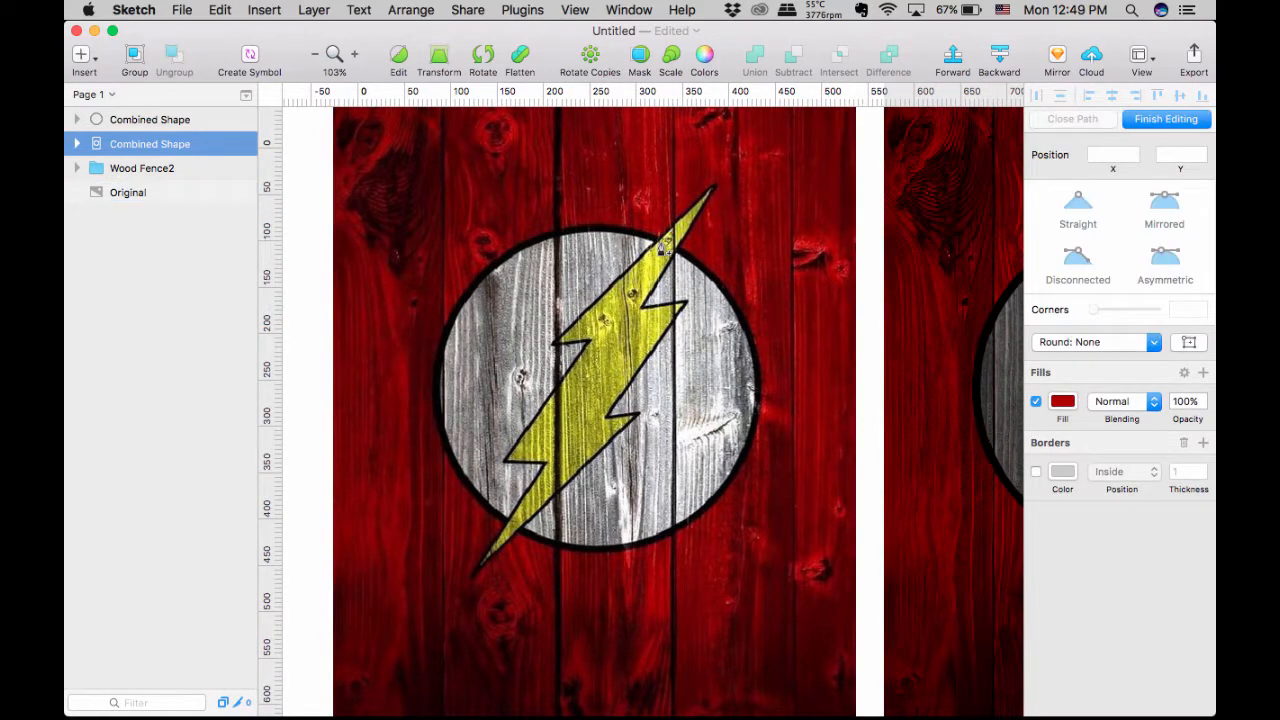
pyautogui.click(714, 187)
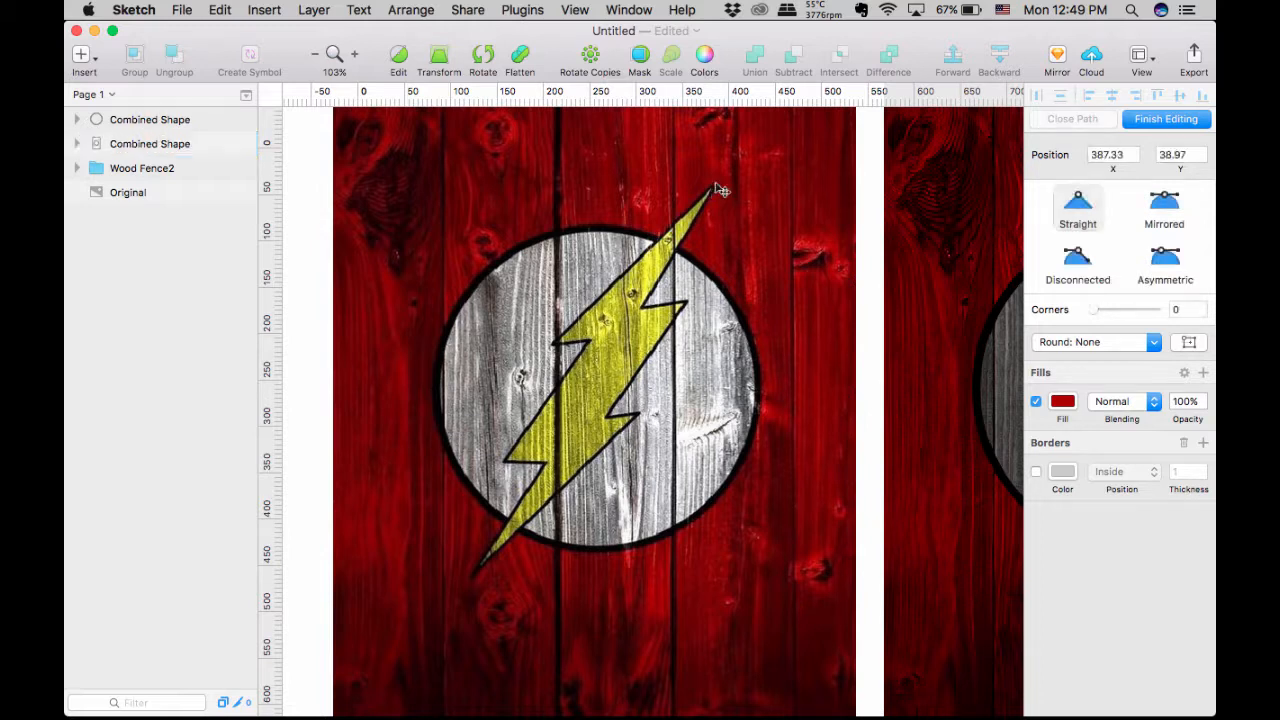
pyautogui.click(555, 347)
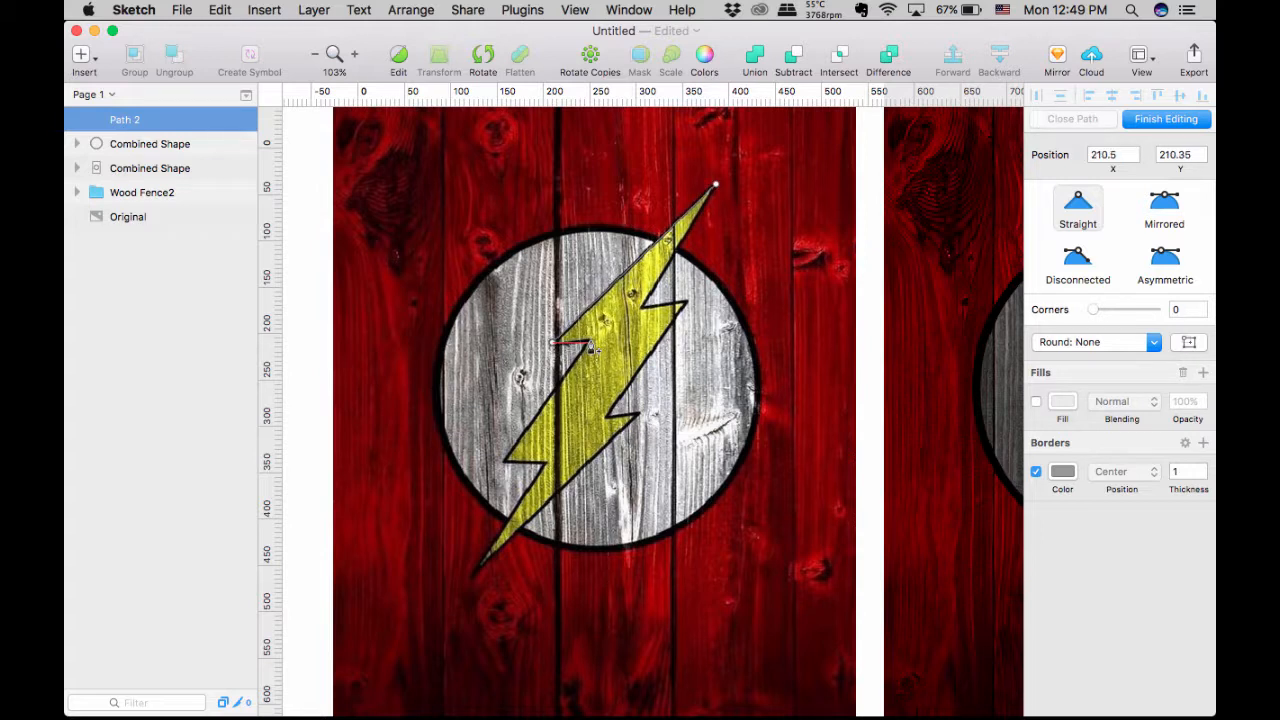
pyautogui.click(591, 343)
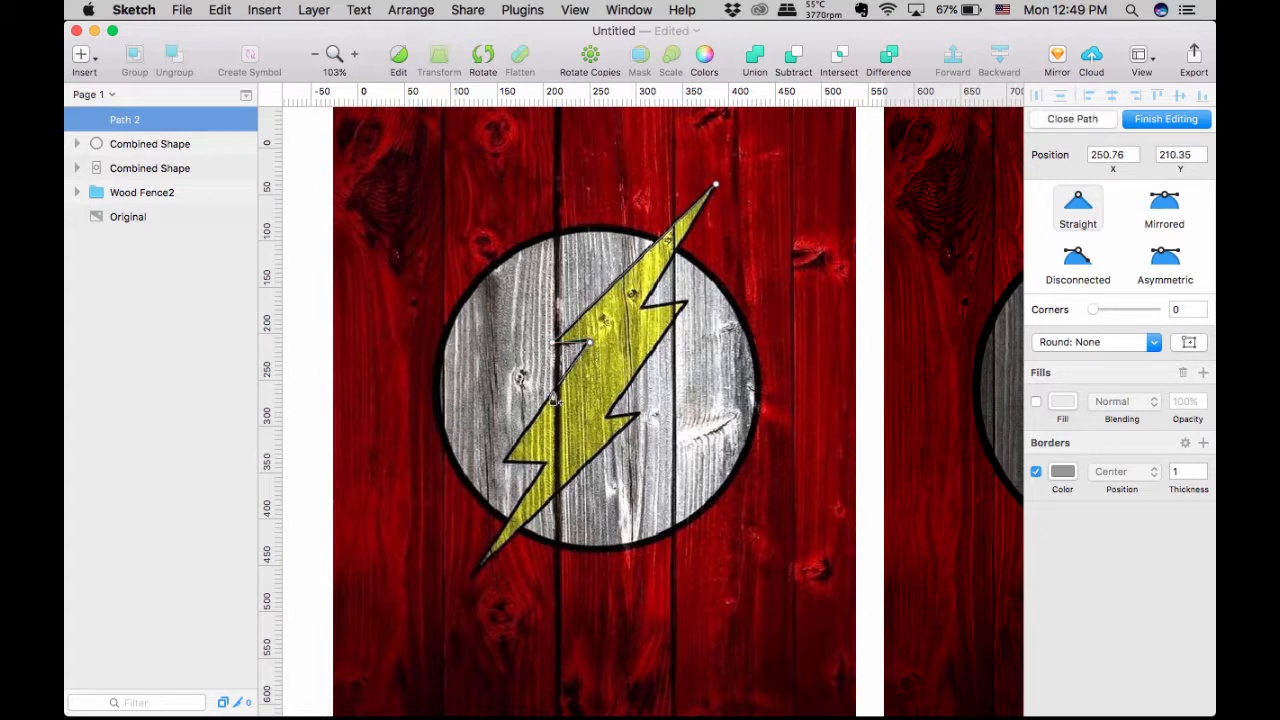
pyautogui.click(502, 466)
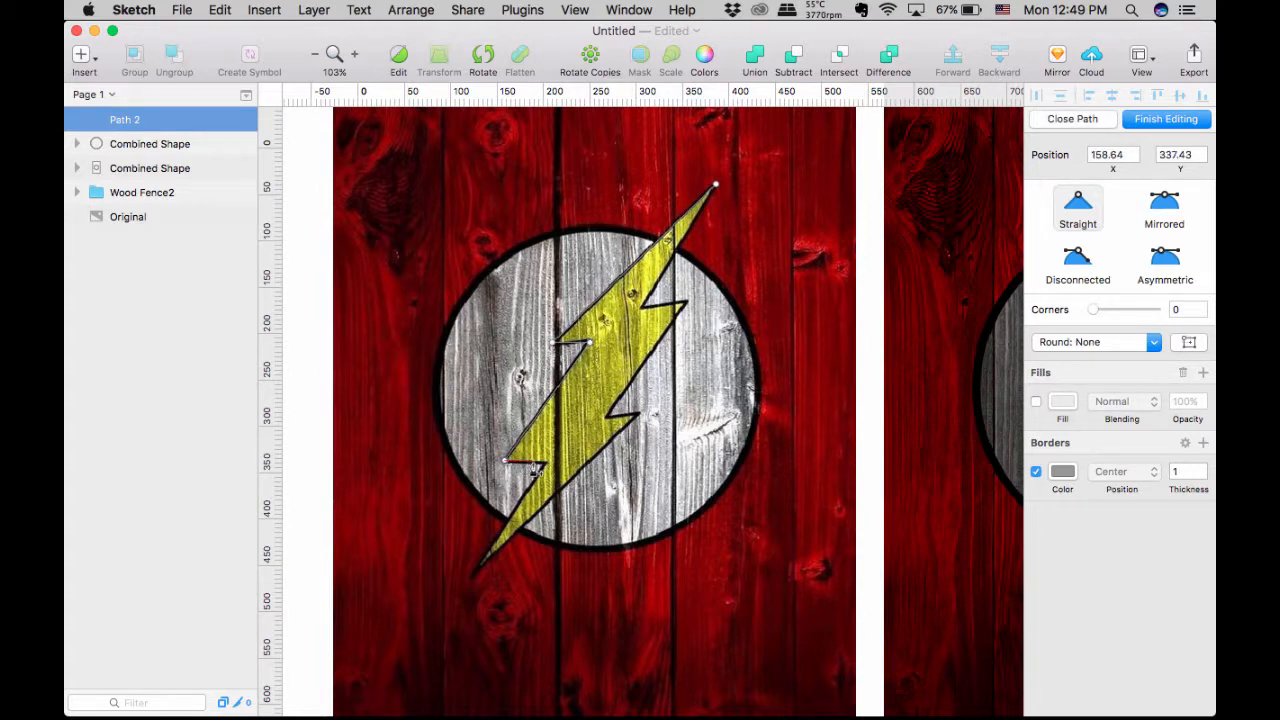
pyautogui.click(546, 462)
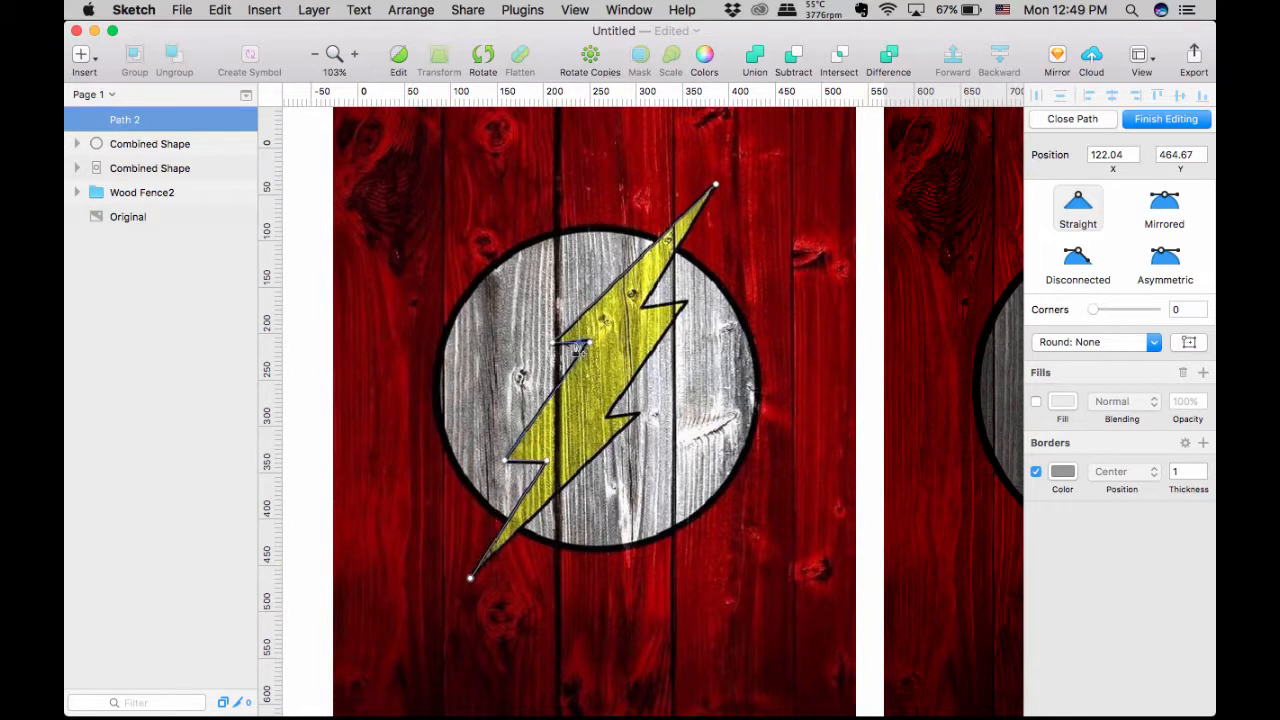
# Trace the bolt's right edge back up from the lower tip and close the path at the upper tip
pyautogui.click(641, 412)
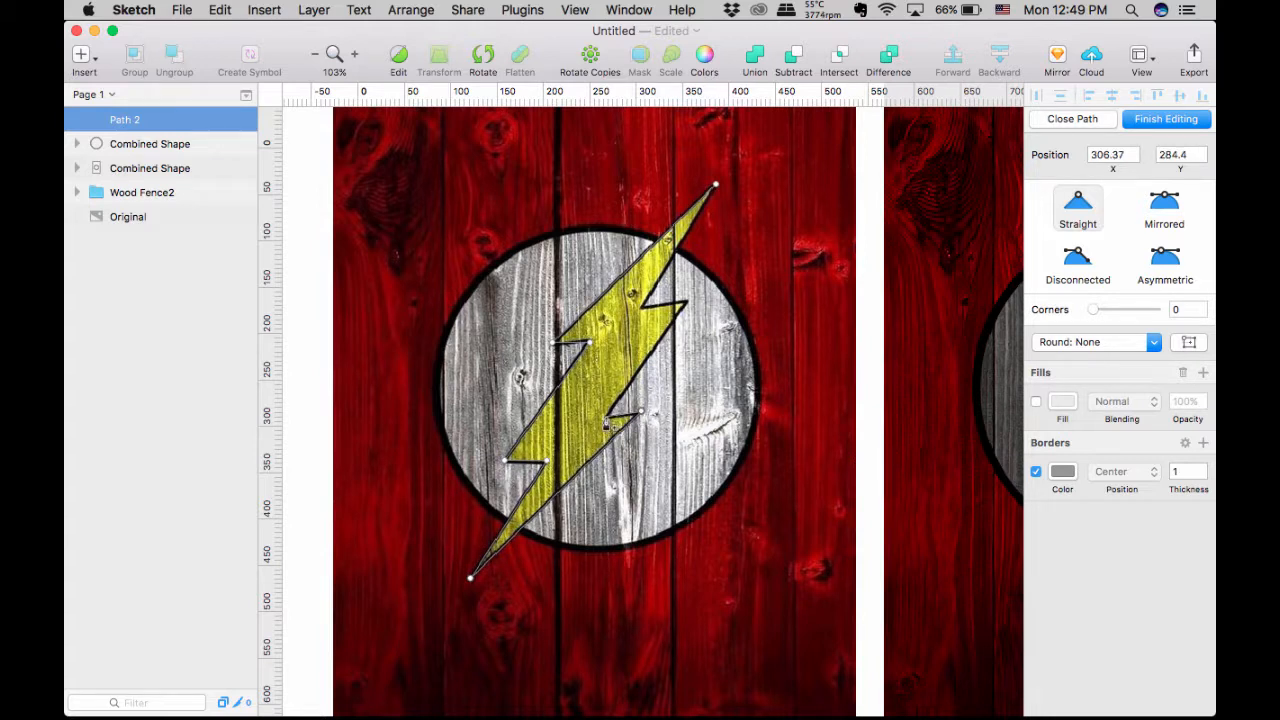
pyautogui.click(606, 419)
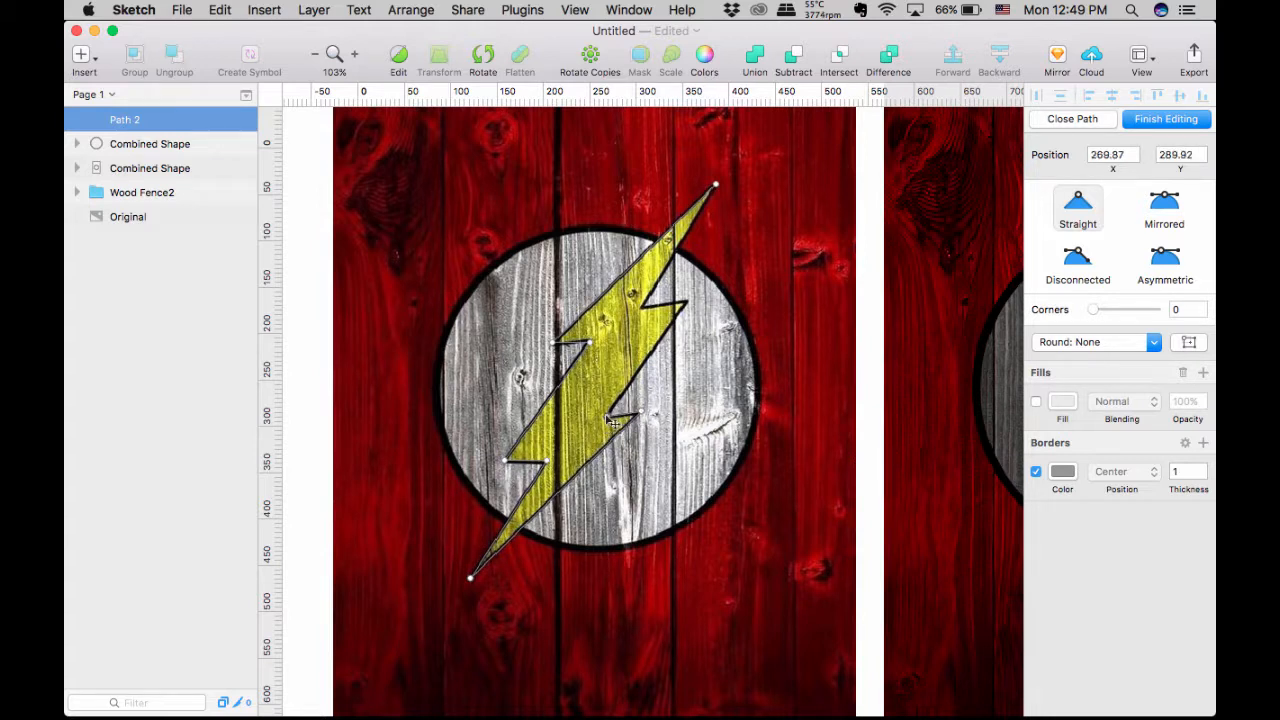
pyautogui.click(689, 300)
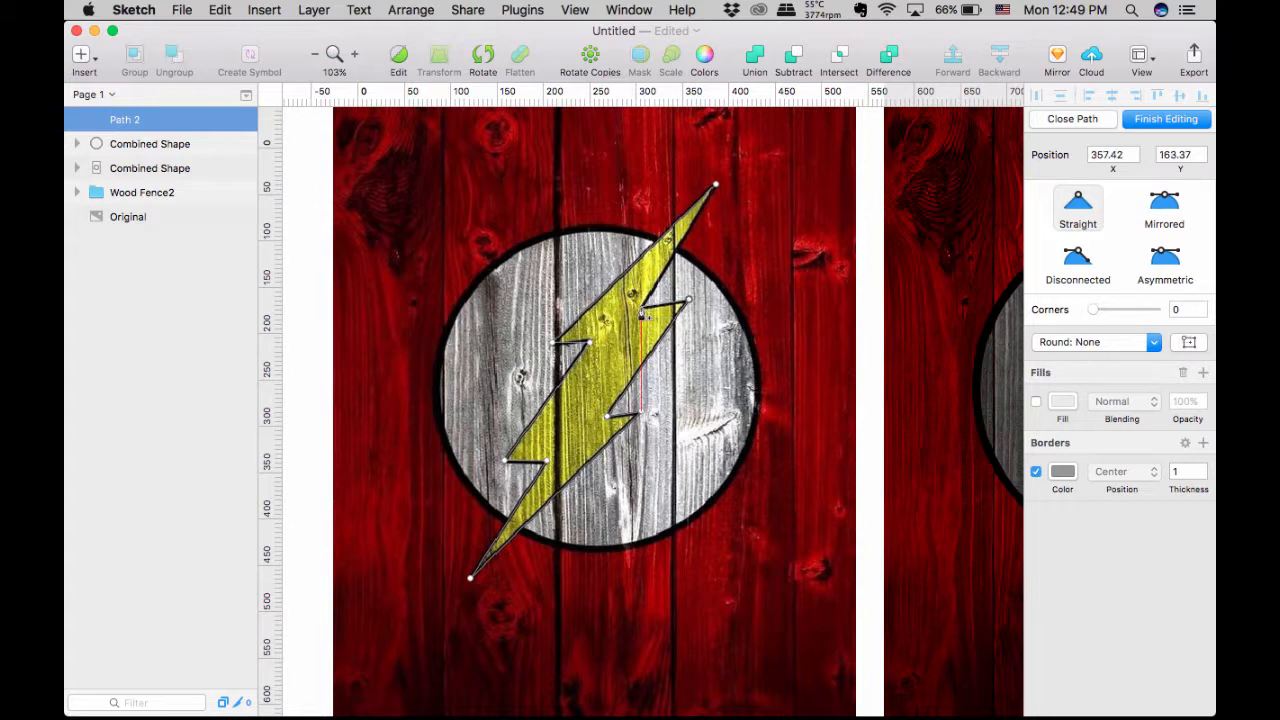
pyautogui.moveTo(641, 316); pyautogui.dragTo(641, 307)
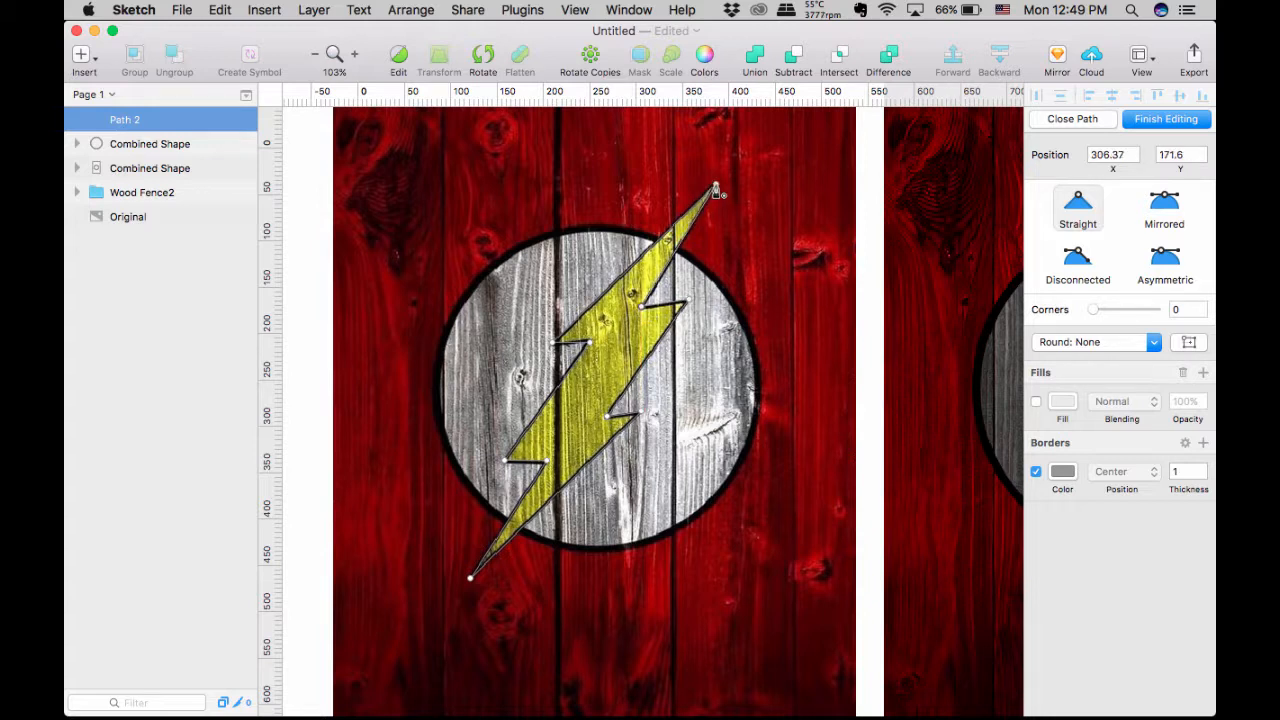
pyautogui.click(716, 187)
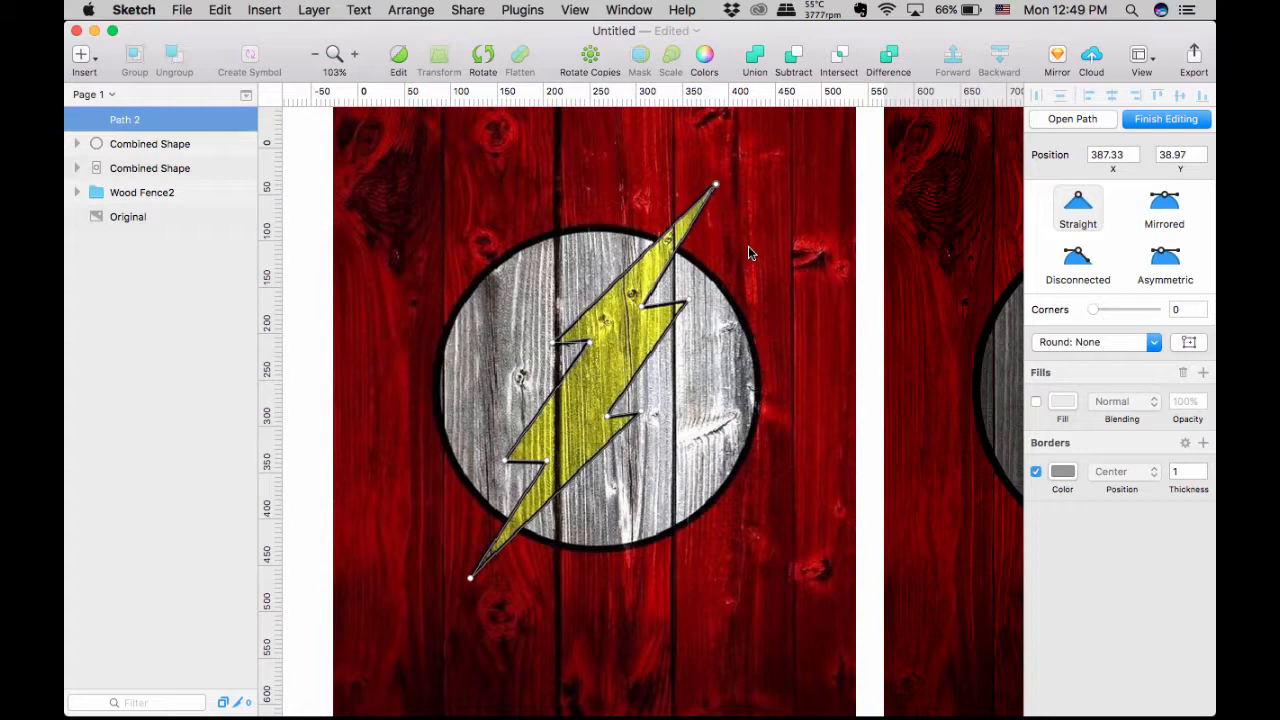
# Fine-tune the bolt path's points at the upper tip, the upper right notch and the upper left notch to match the Original's outline
pyautogui.scroll(5, 752, 253)
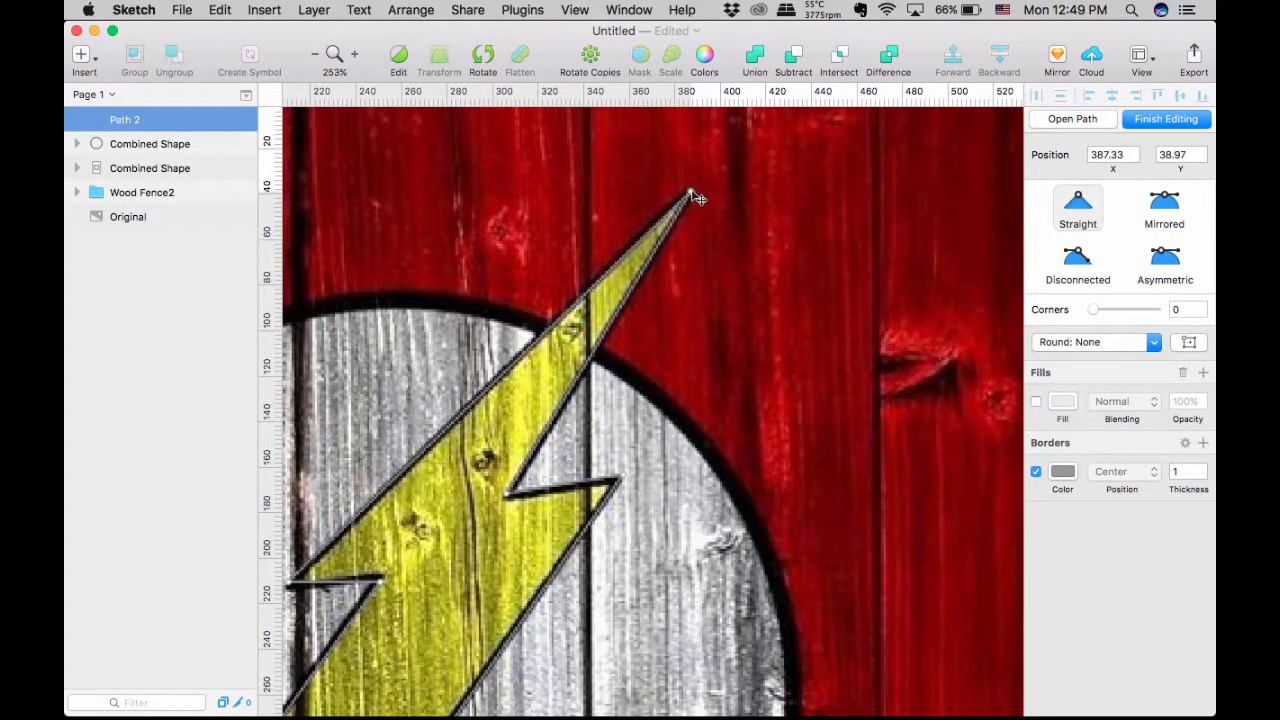
pyautogui.moveTo(697, 198); pyautogui.dragTo(694, 197)
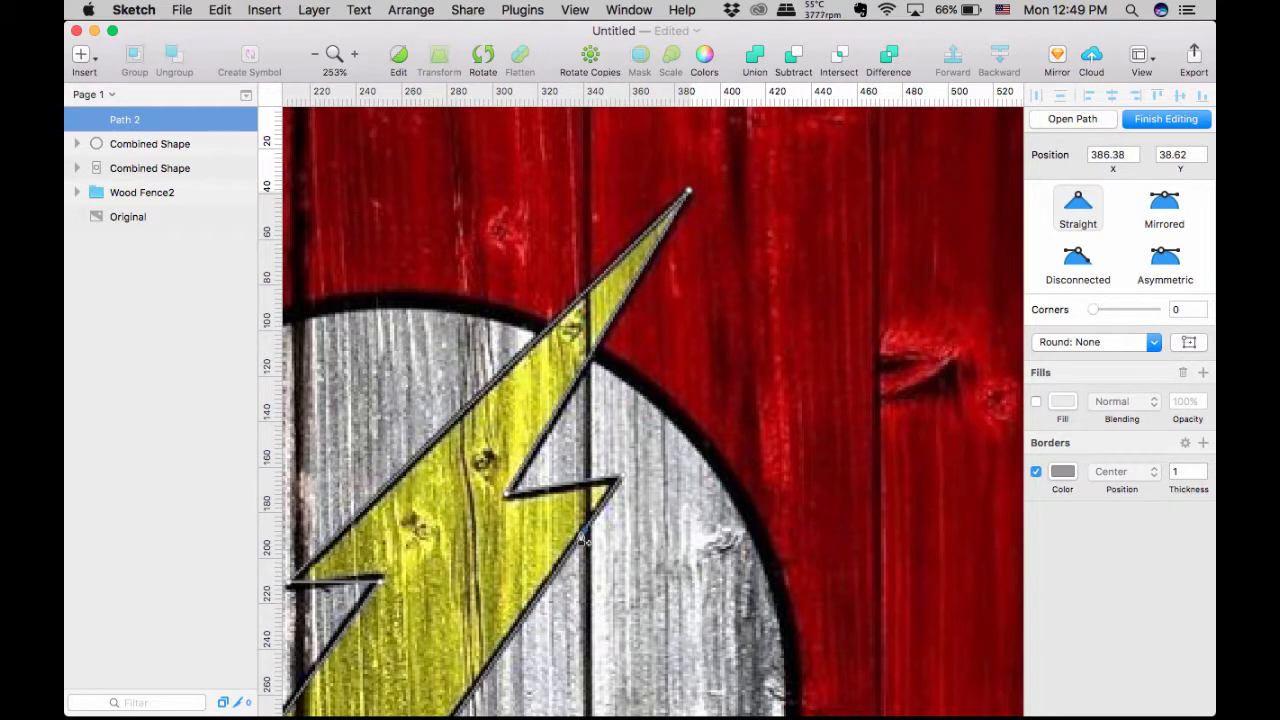
pyautogui.moveTo(620, 481); pyautogui.dragTo(620, 479)
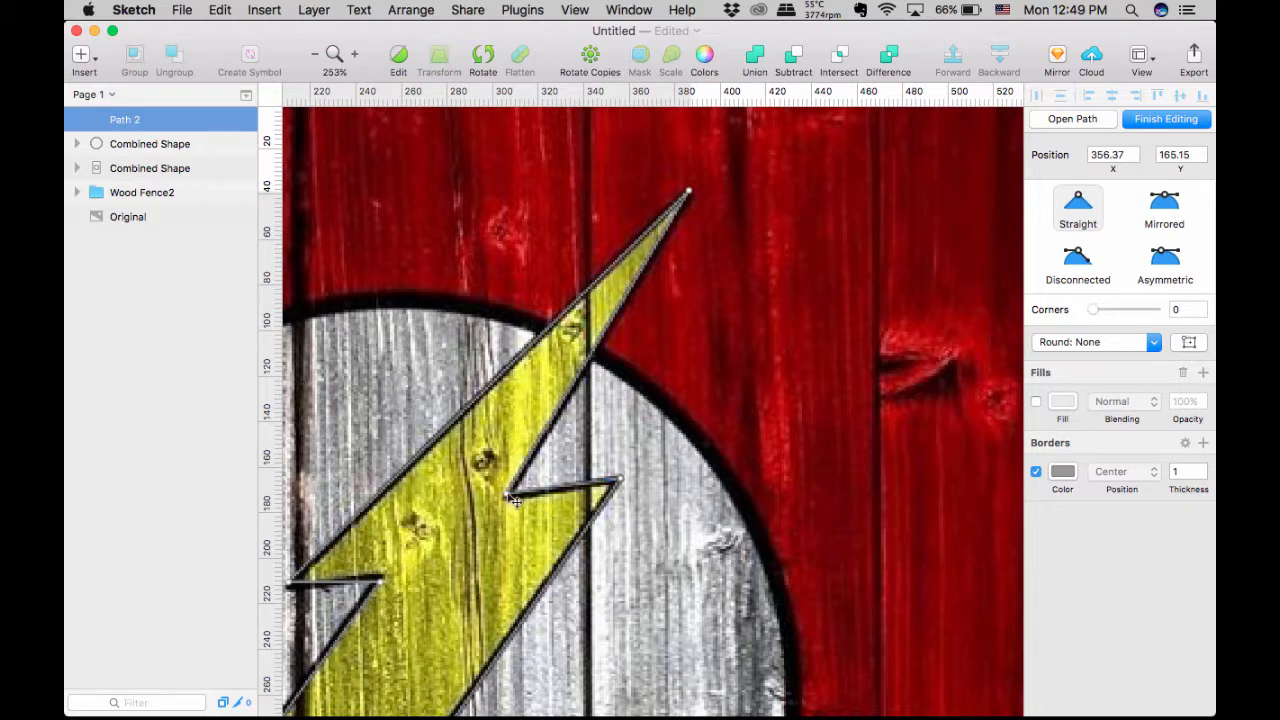
pyautogui.moveTo(507, 496); pyautogui.dragTo(511, 504)
pyautogui.hscroll(-5, 510, 504)
pyautogui.scroll(-3, 510, 504)
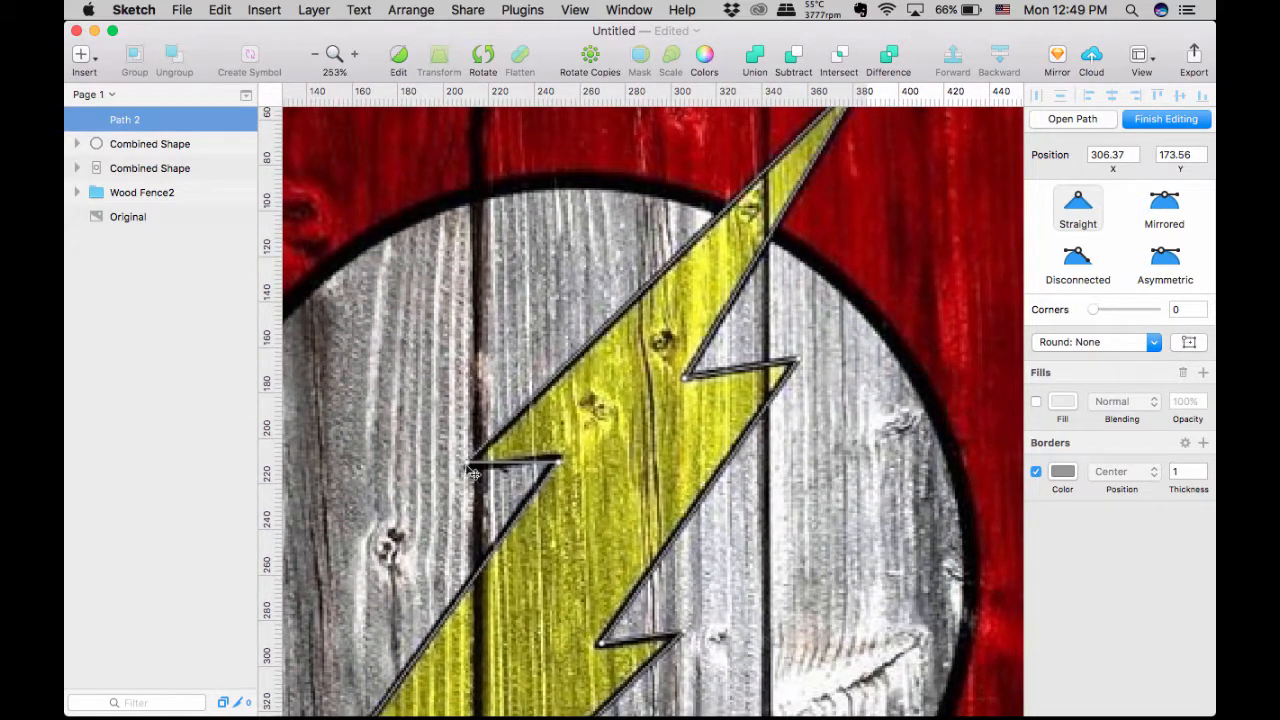
pyautogui.click(470, 472)
pyautogui.moveTo(470, 472); pyautogui.dragTo(472, 470)
pyautogui.click(564, 461)
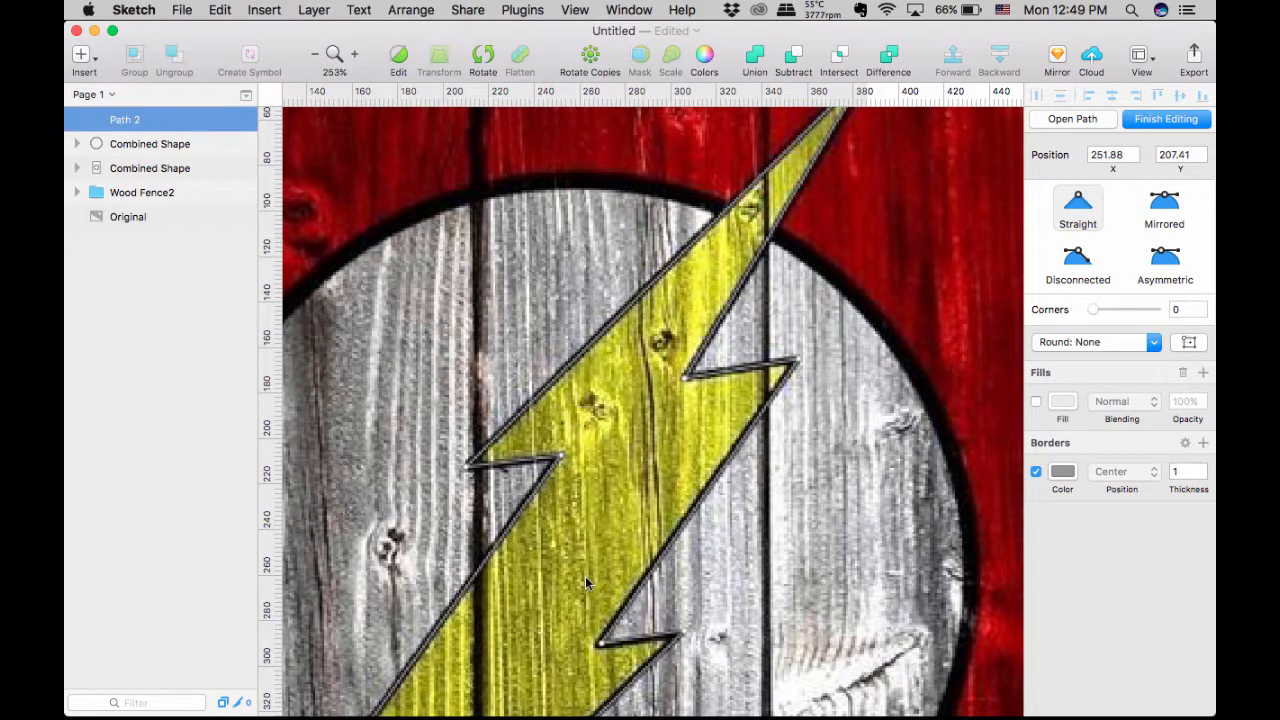
# Nudge the two points of the bolt's lower left notch onto the Original's outline and finish editing the path
pyautogui.scroll(-5, 586, 580)
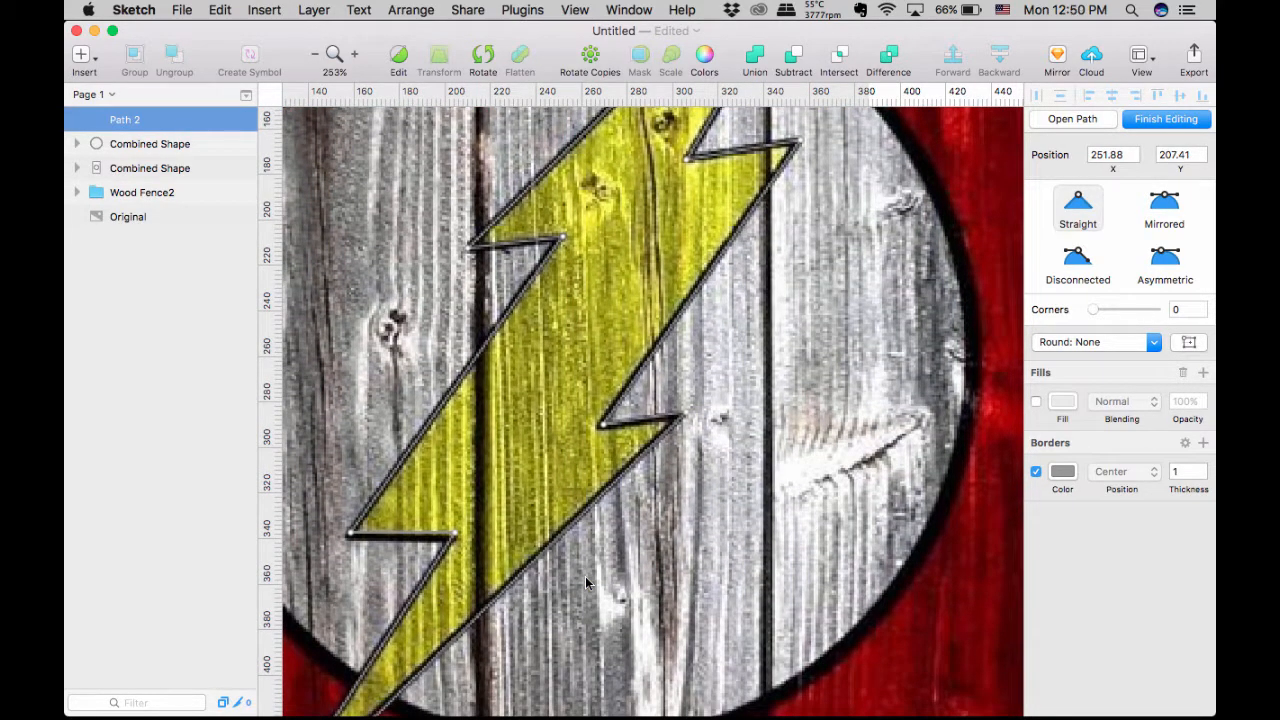
pyautogui.scroll(-3, 585, 576)
pyautogui.hscroll(-3, 585, 576)
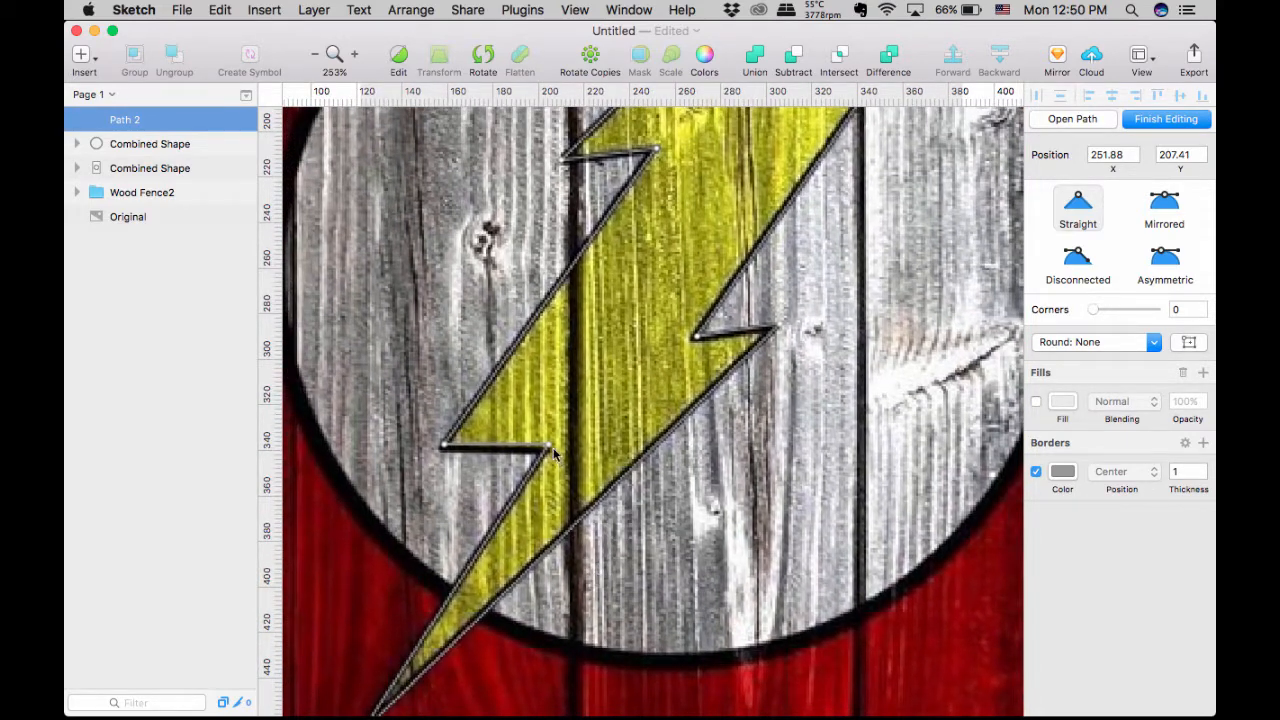
pyautogui.moveTo(549, 446); pyautogui.dragTo(551, 449)
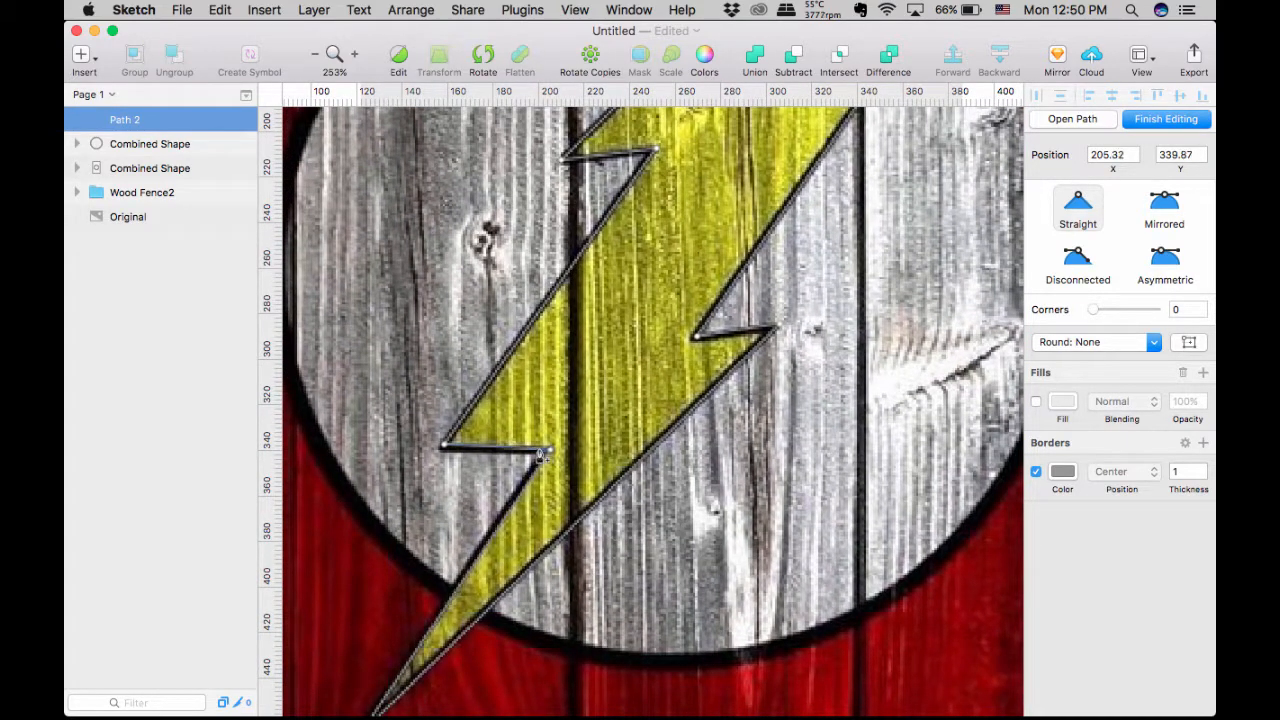
pyautogui.click(446, 449)
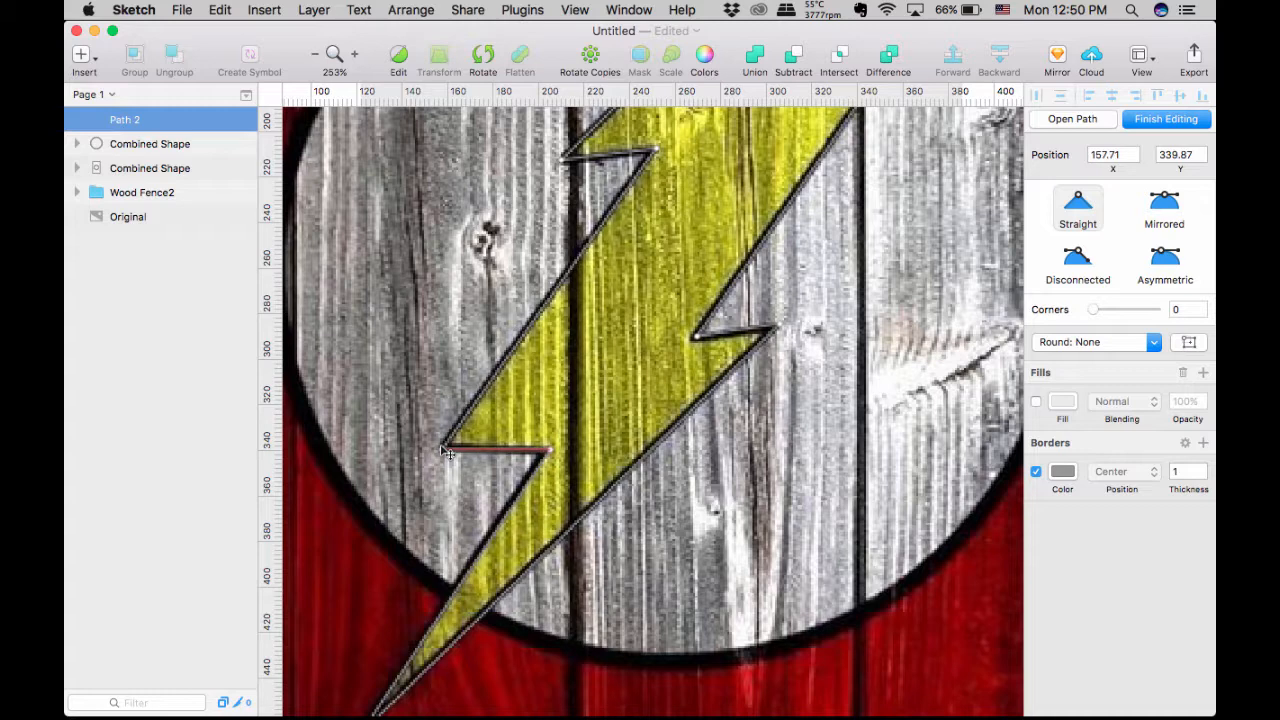
pyautogui.moveTo(441, 446); pyautogui.dragTo(440, 445)
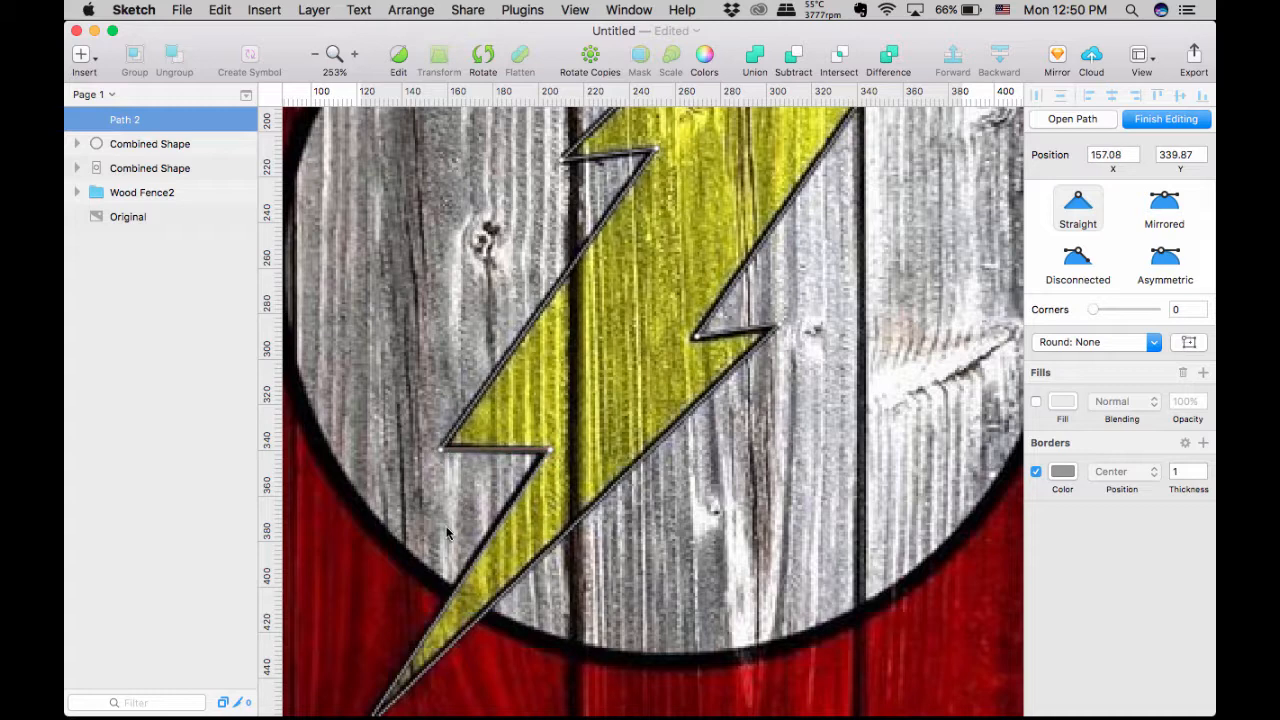
pyautogui.scroll(-5, 446, 533)
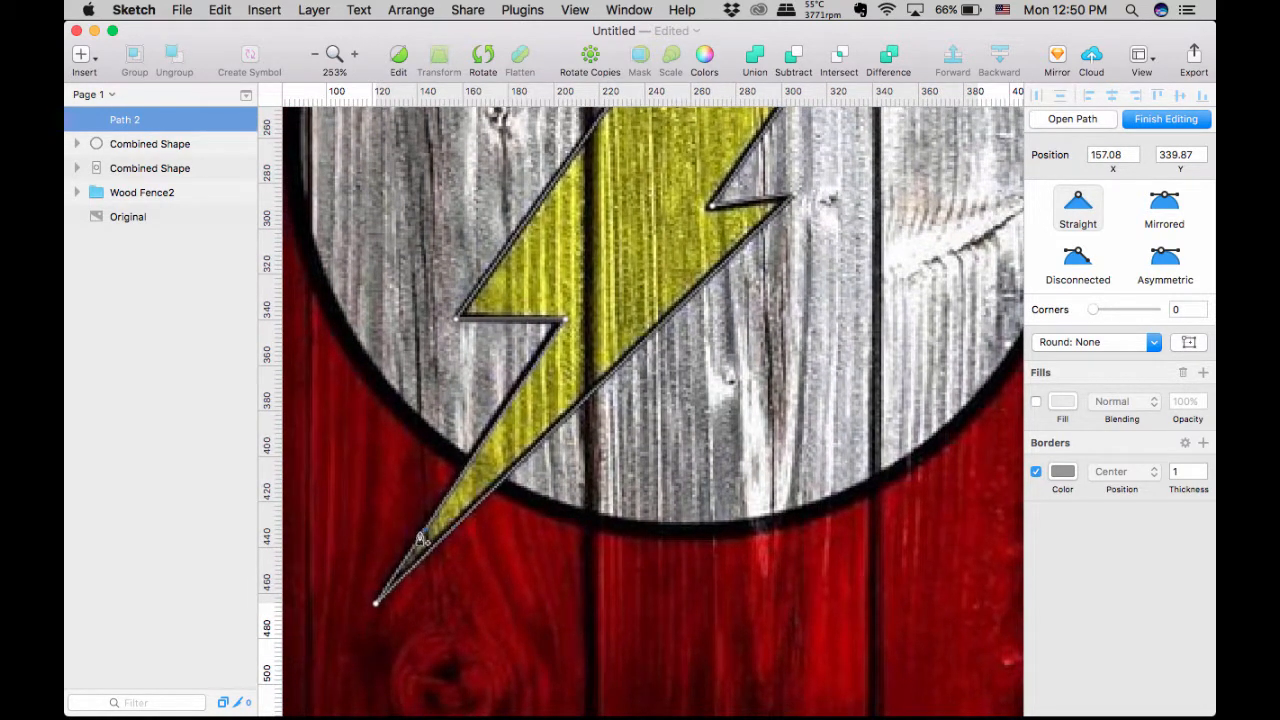
pyautogui.scroll(-5, 817, 490)
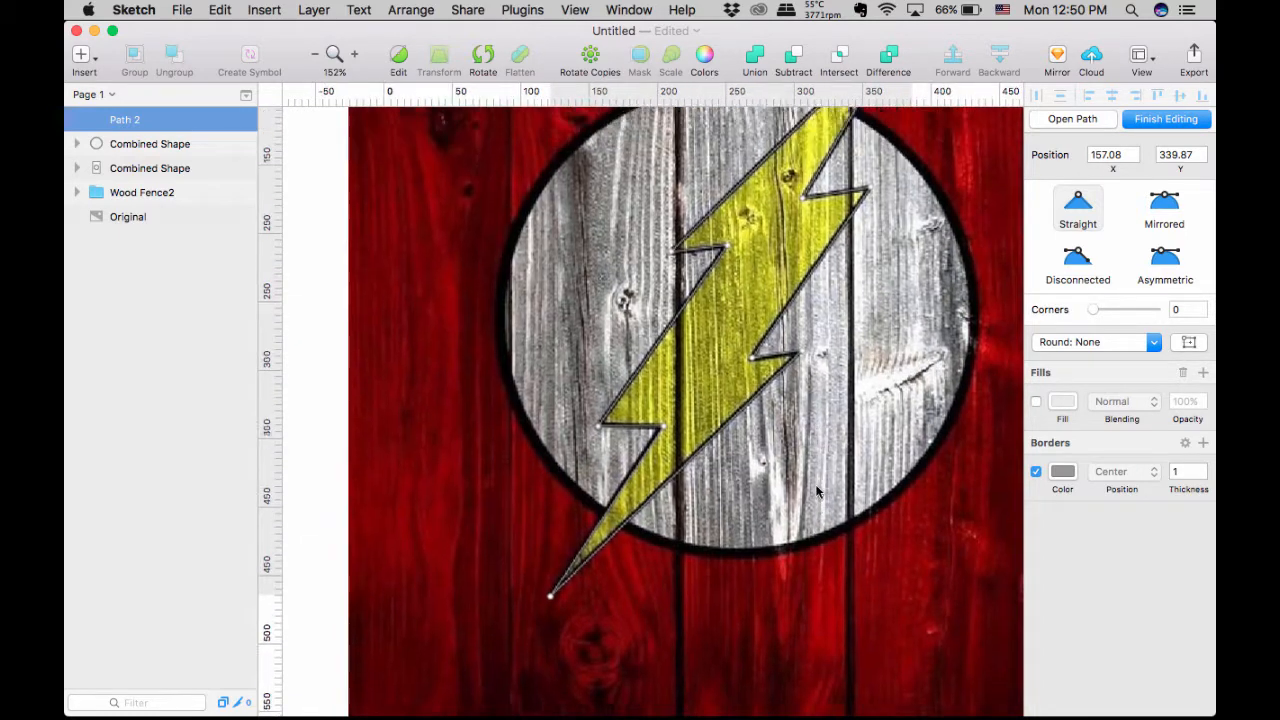
pyautogui.press('Escape')
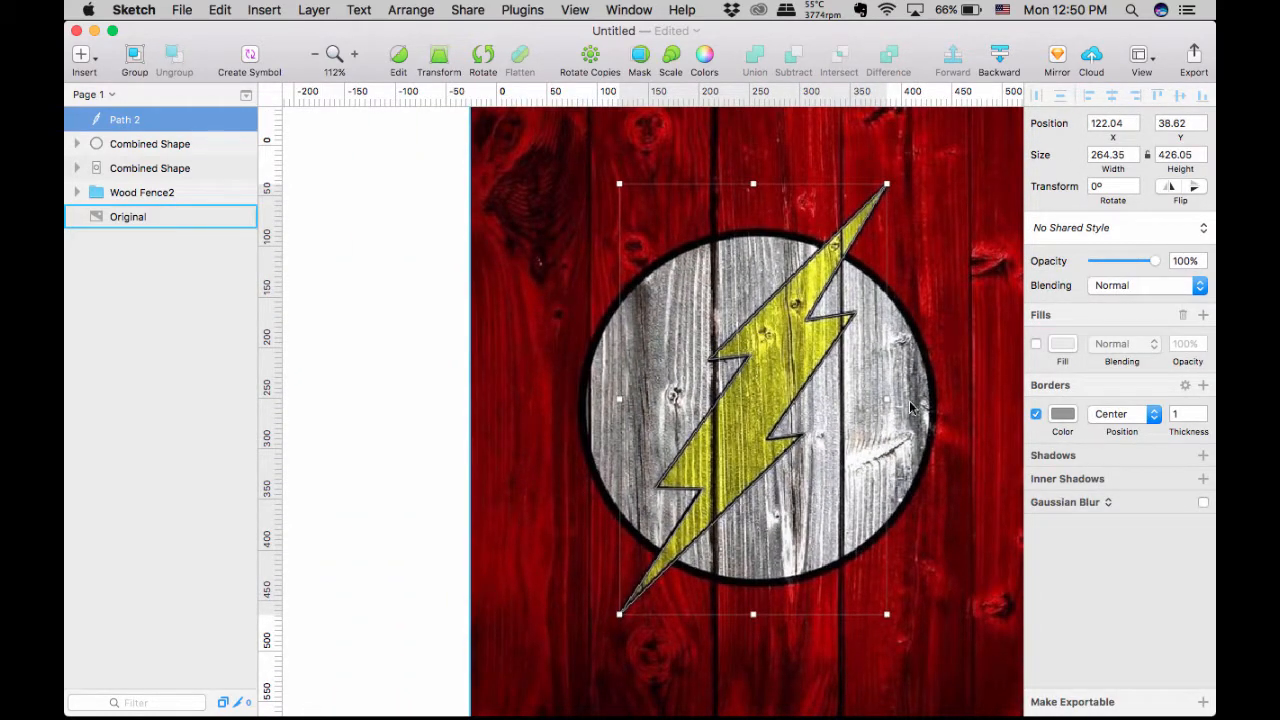
# Enable the bolt path's fill and set its border color to black (000000)
pyautogui.click(1036, 344)
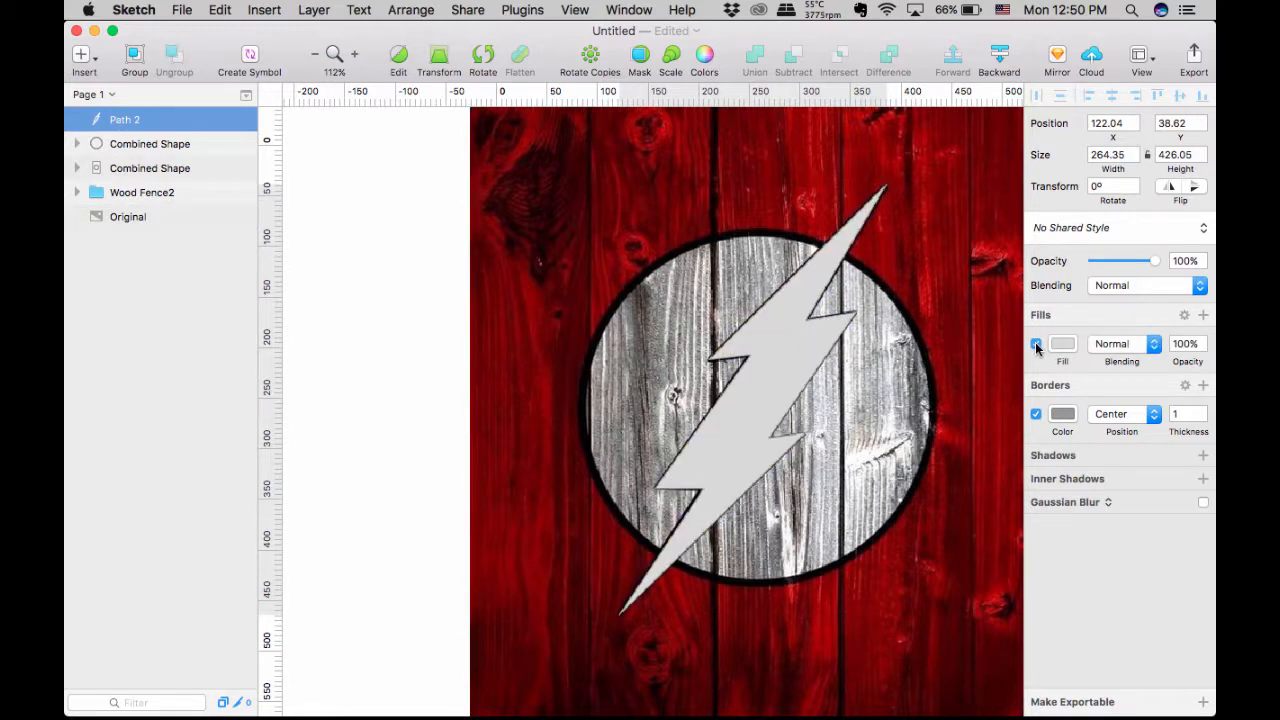
pyautogui.click(1062, 414)
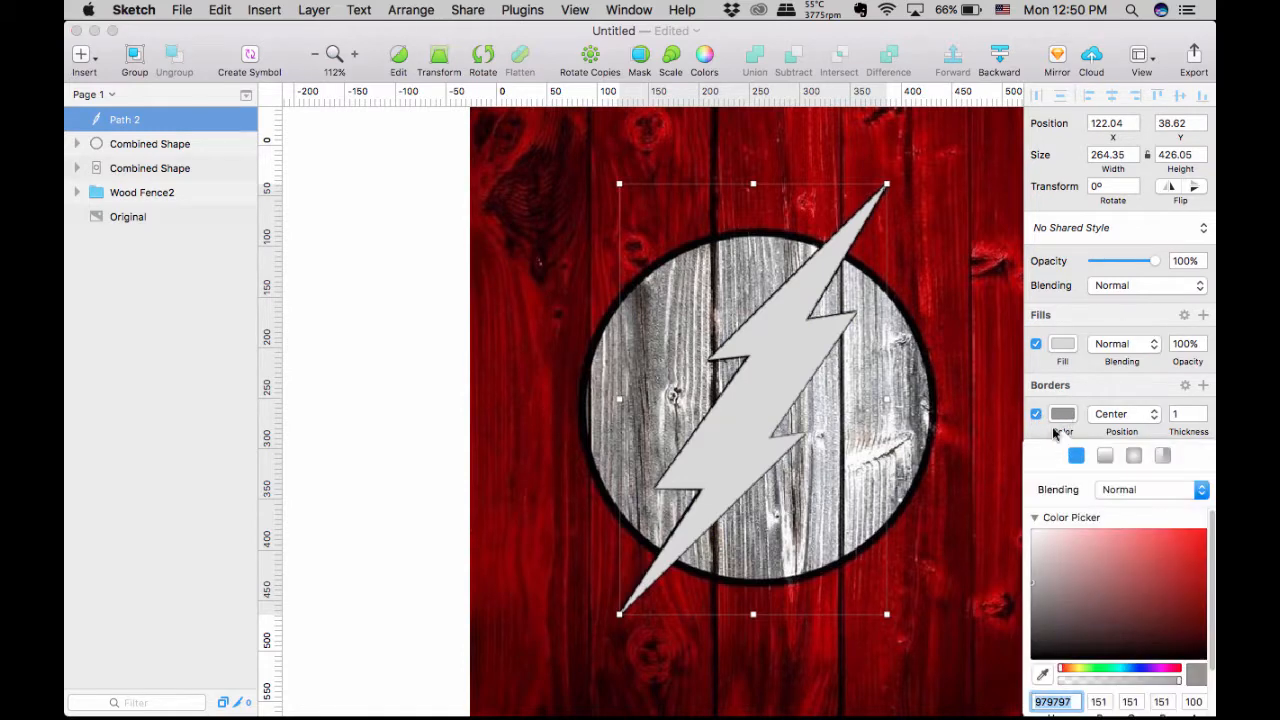
pyautogui.click(1030, 660)
# Move the bolt beside the Original's bolt, to X 274, Y 36, and set its border thickness to 3
pyautogui.moveTo(731, 389); pyautogui.dragTo(897, 380)
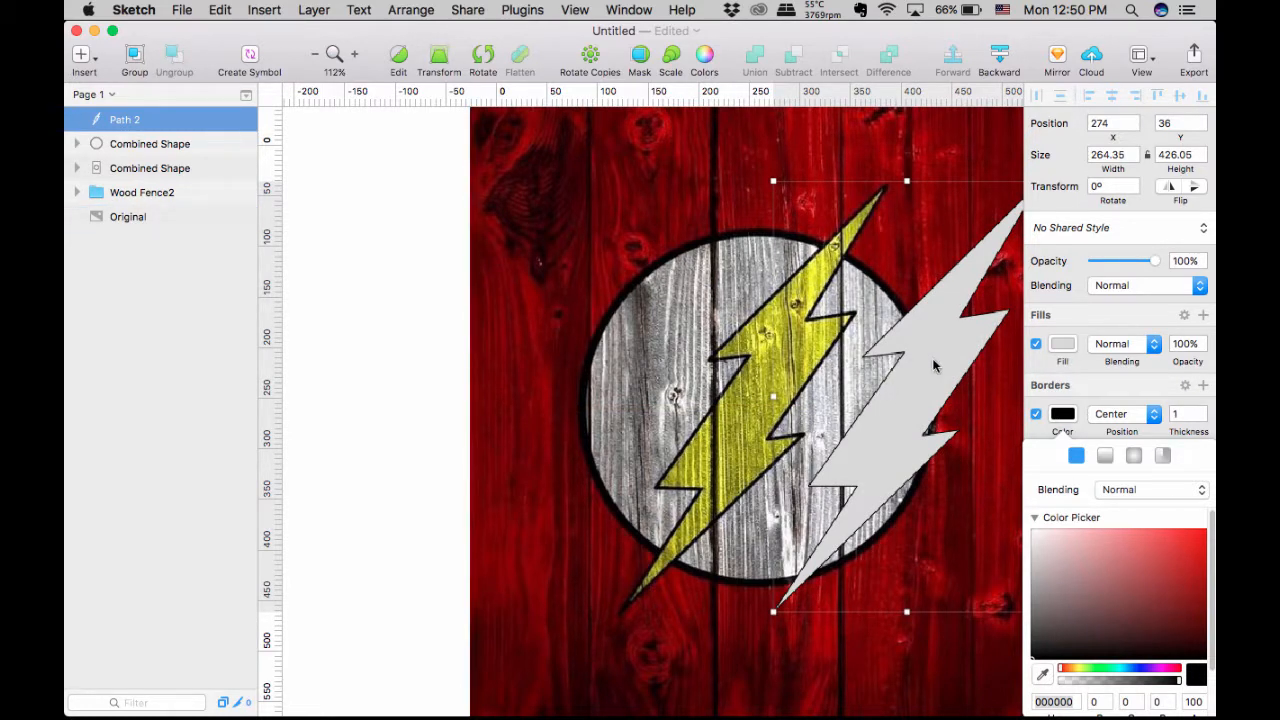
pyautogui.click(1204, 411)
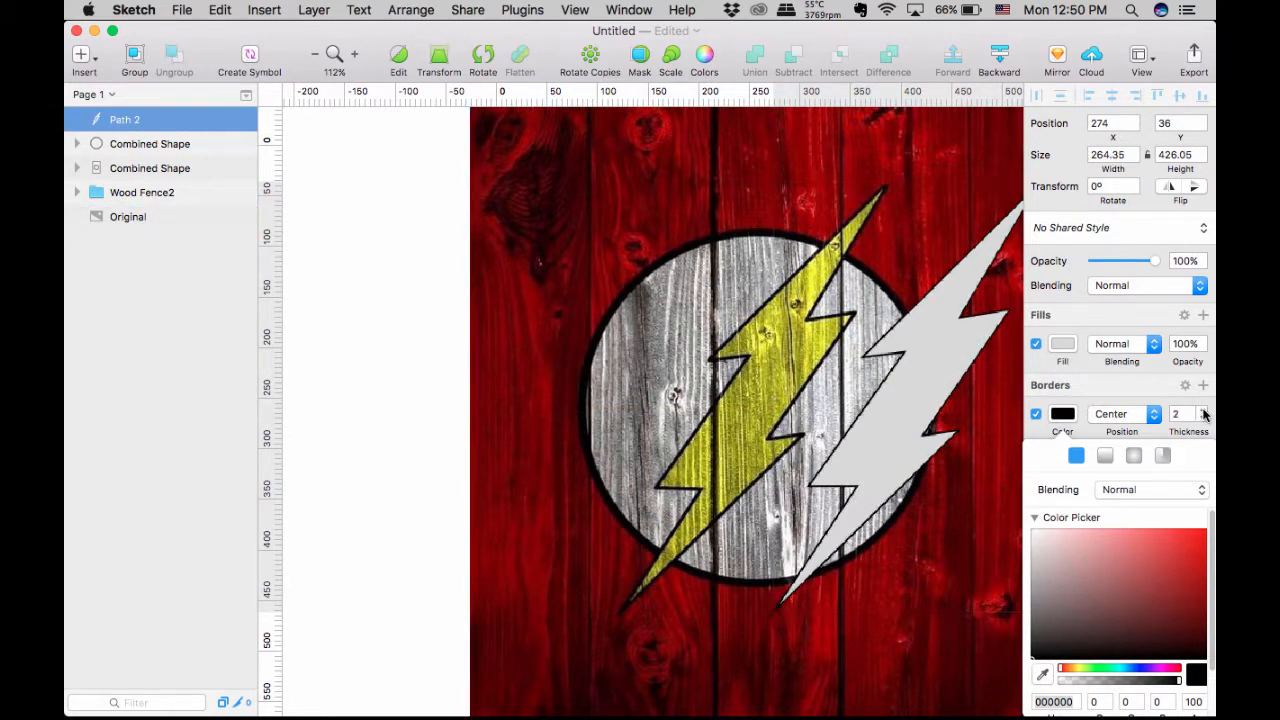
pyautogui.click(1204, 411)
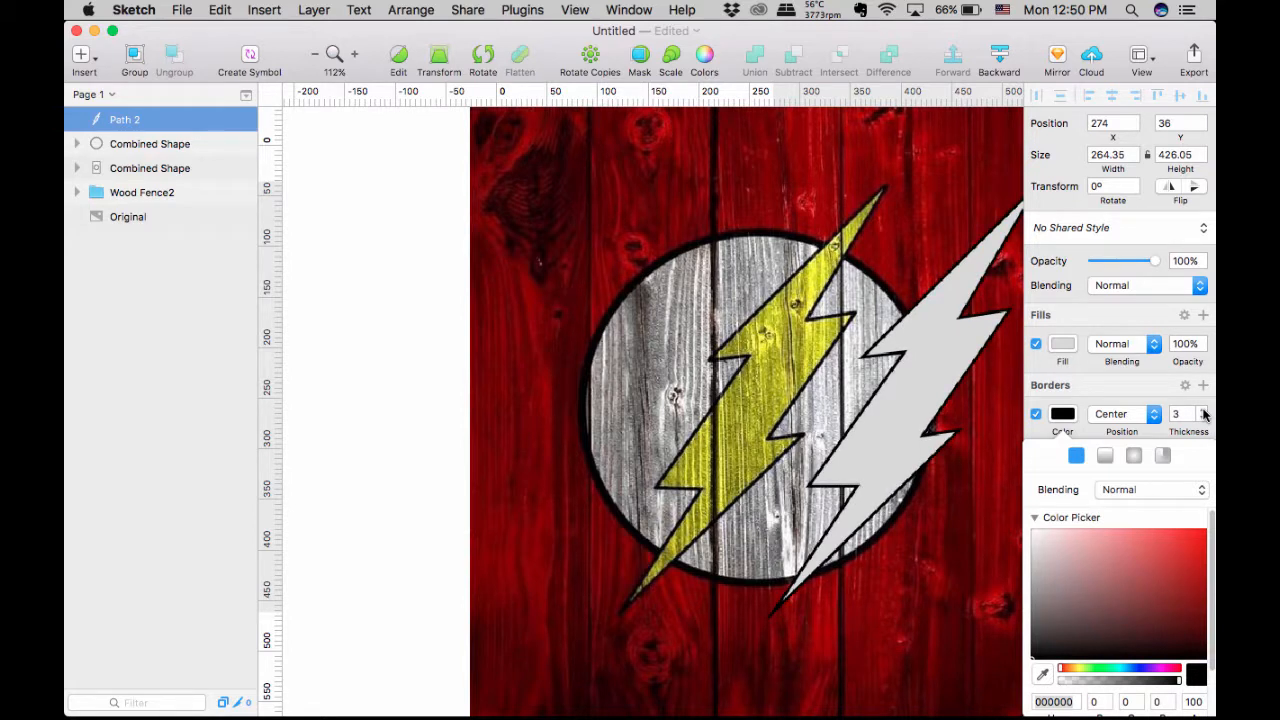
# Set the bolt's fill color to the Lemon yellow from the pencil color set
pyautogui.click(1063, 344)
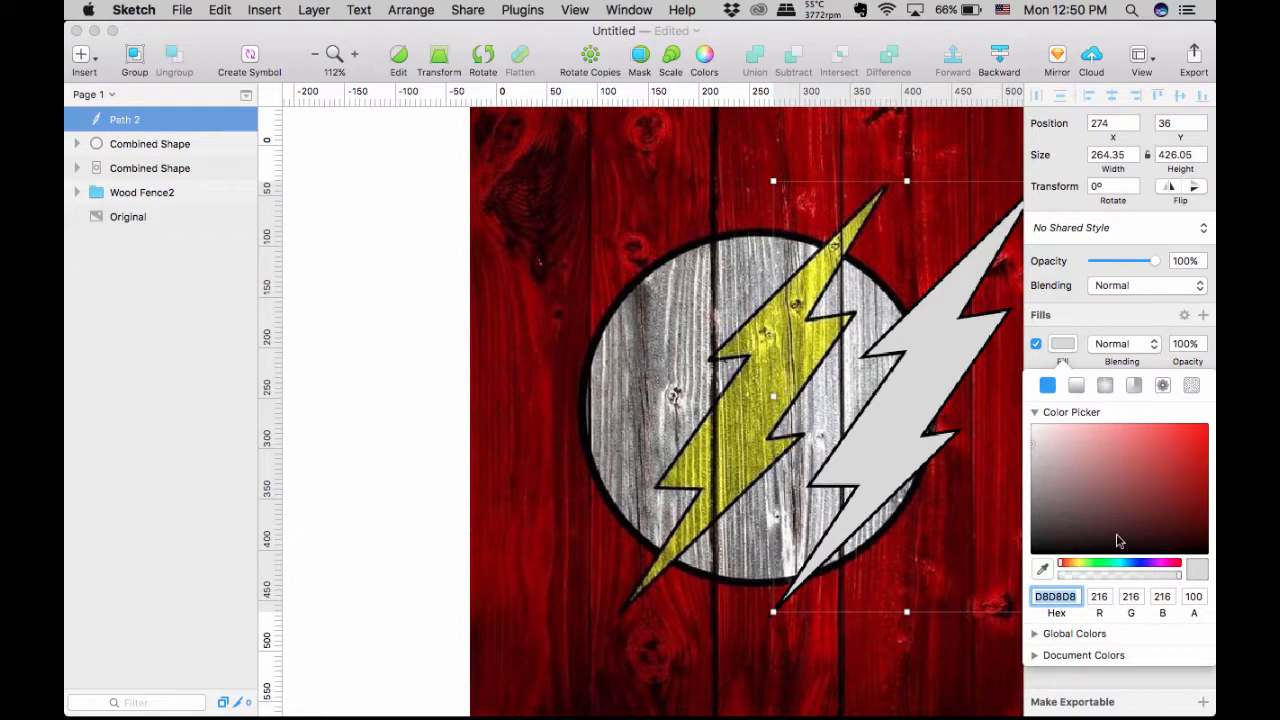
pyautogui.click(1077, 566)
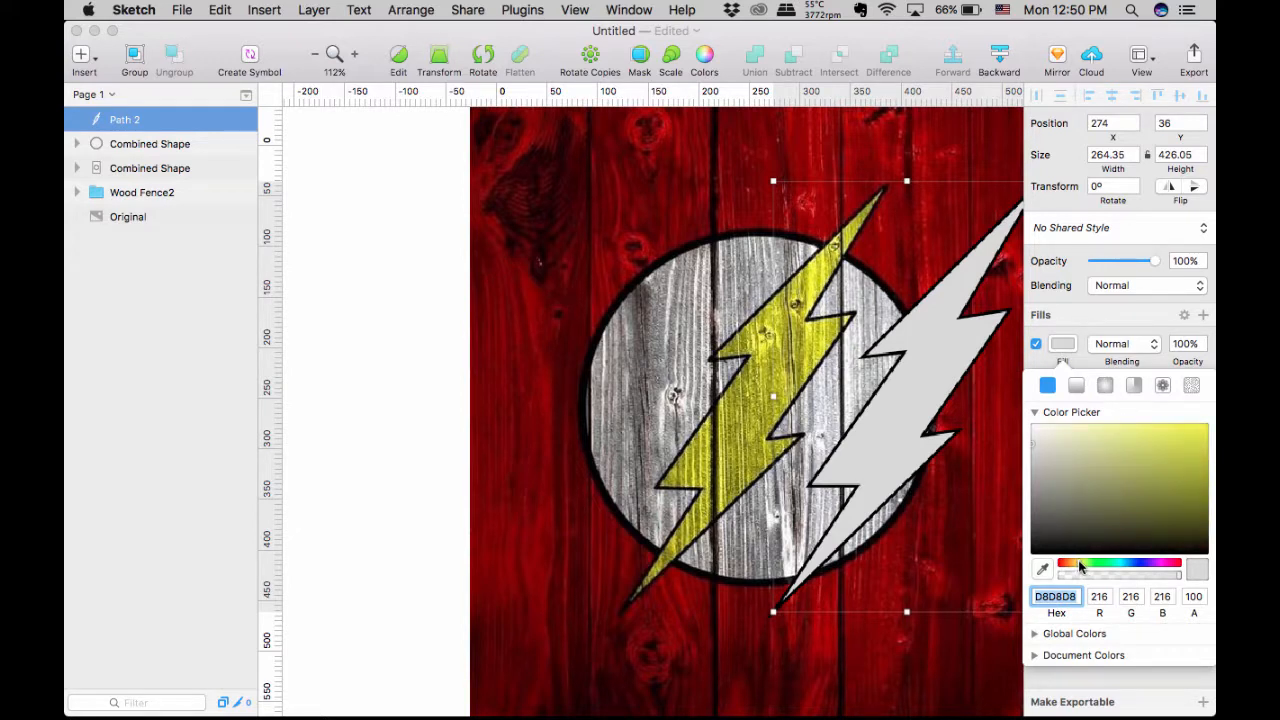
pyautogui.click(1204, 443)
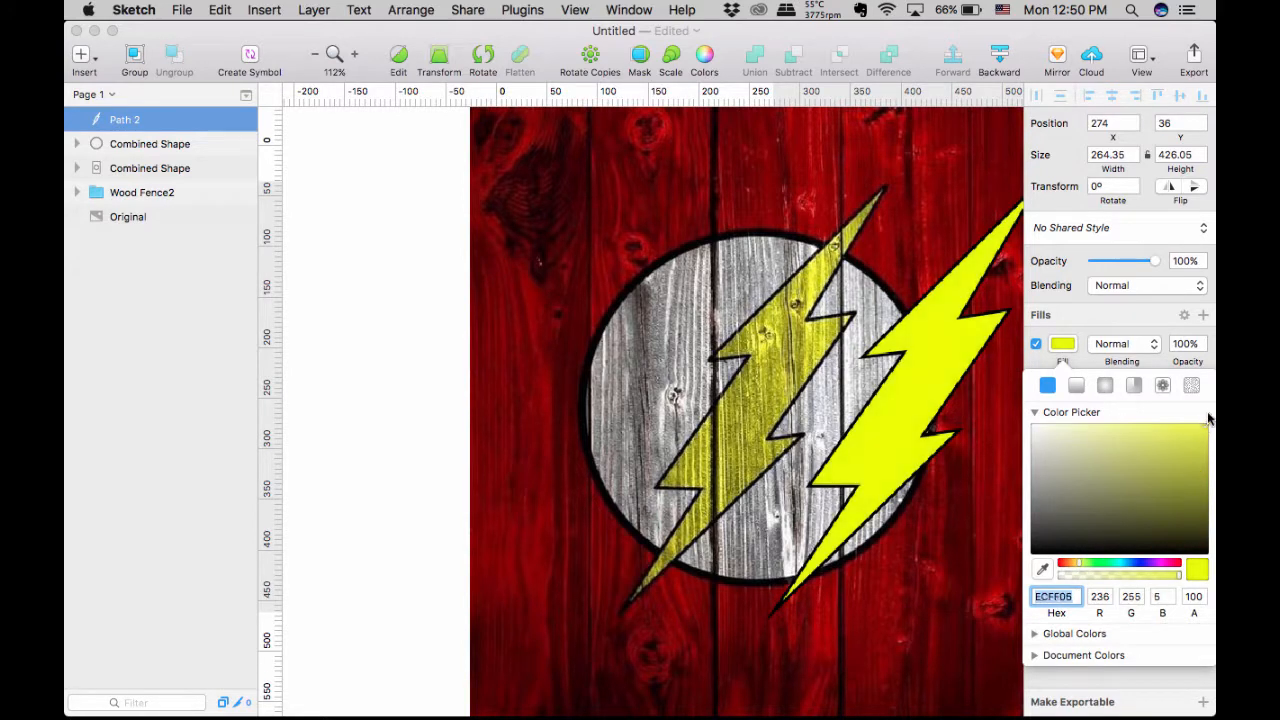
pyautogui.rightClick(729, 52)
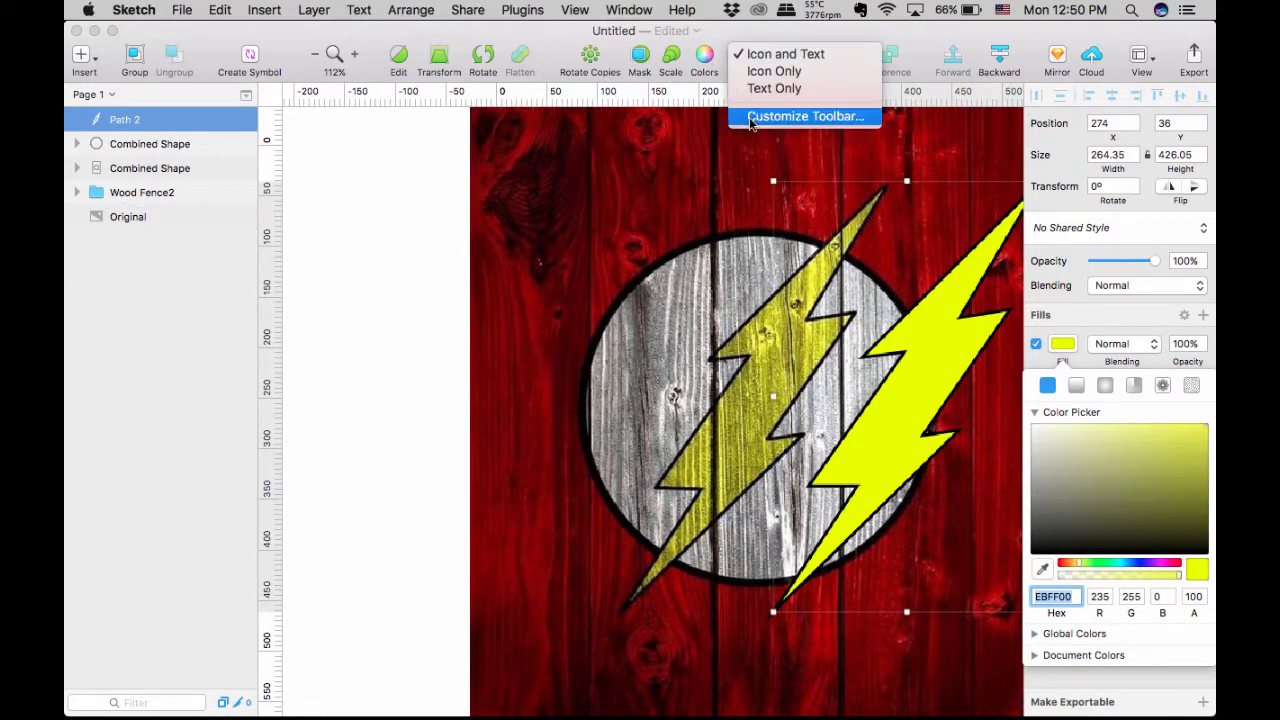
pyautogui.click(720, 37)
pyautogui.click(707, 56)
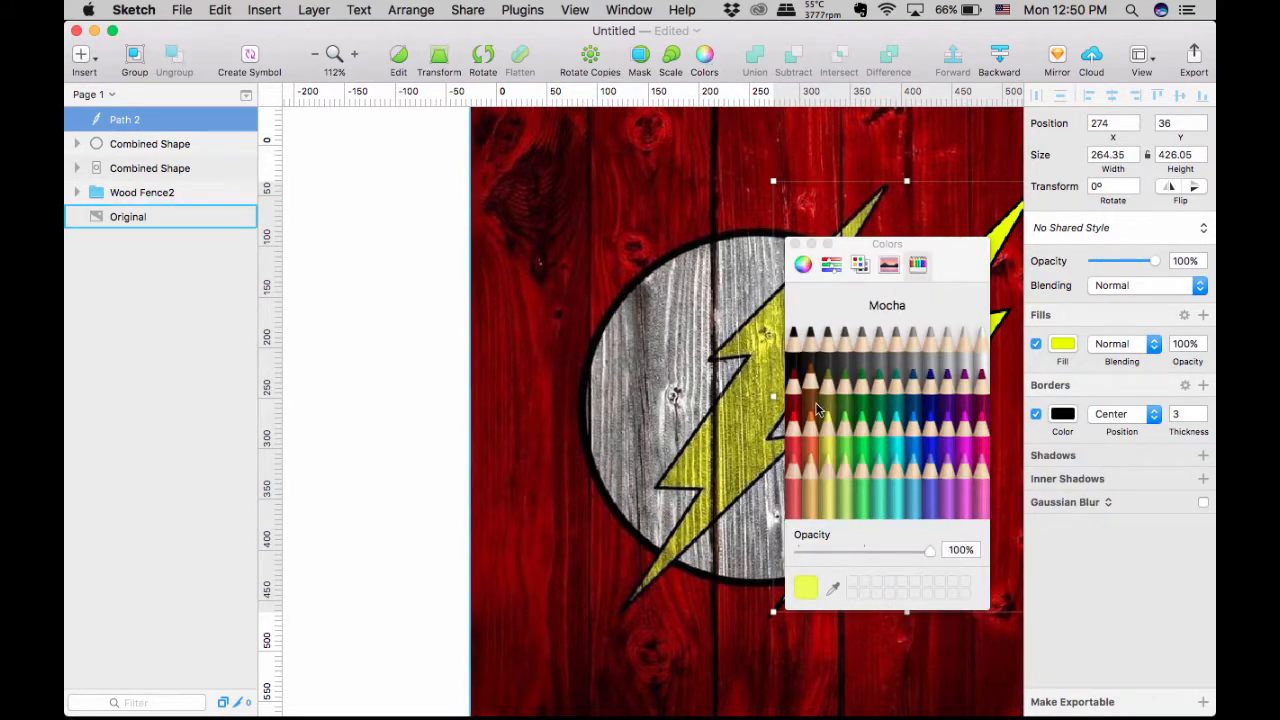
pyautogui.click(829, 432)
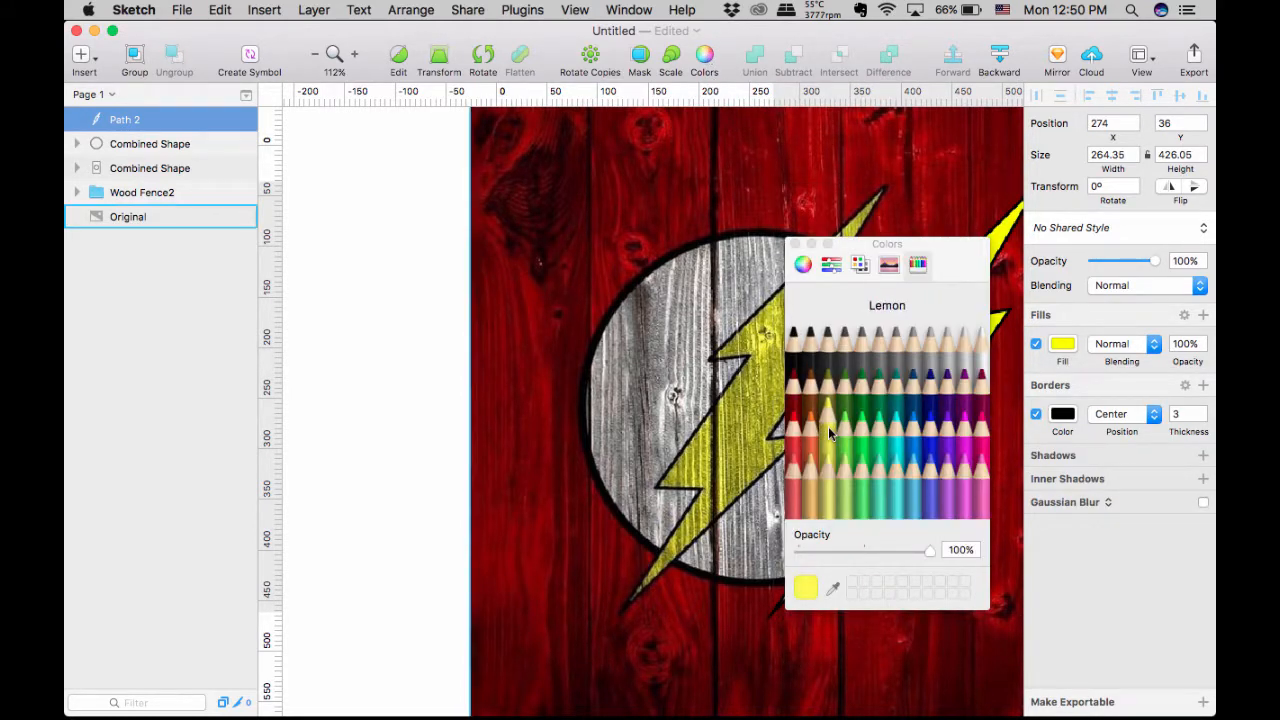
pyautogui.click(795, 244)
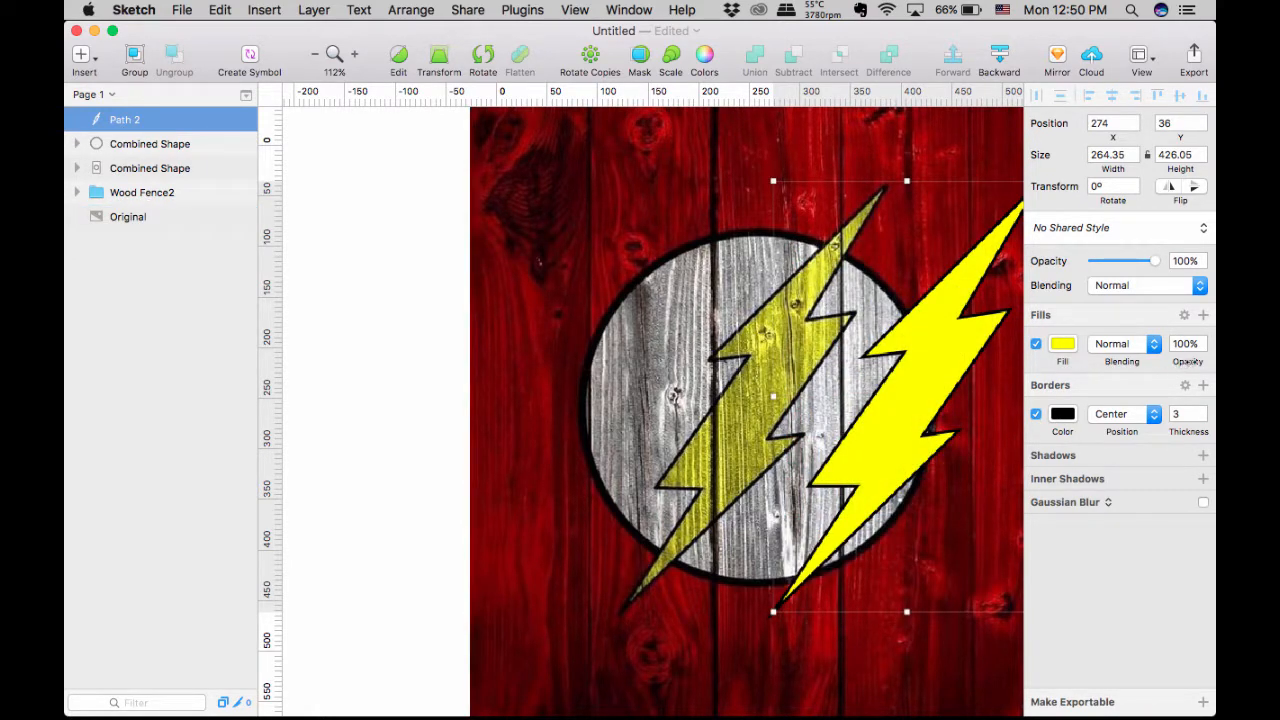
# Set the bolt's fill opacity to 48% and place the bolt over the recreated logo's circle at about X 709, Y 45
pyautogui.moveTo(1188, 362); pyautogui.dragTo(1146, 362)
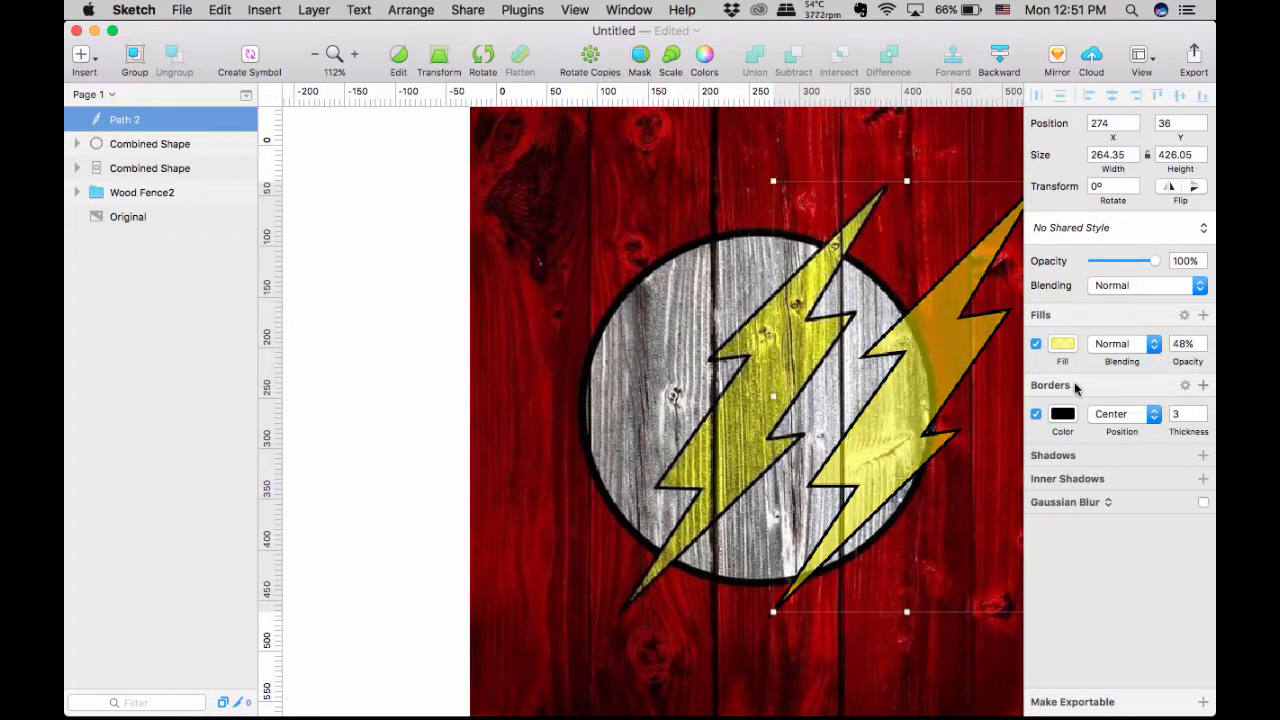
pyautogui.scroll(-3, 924, 434)
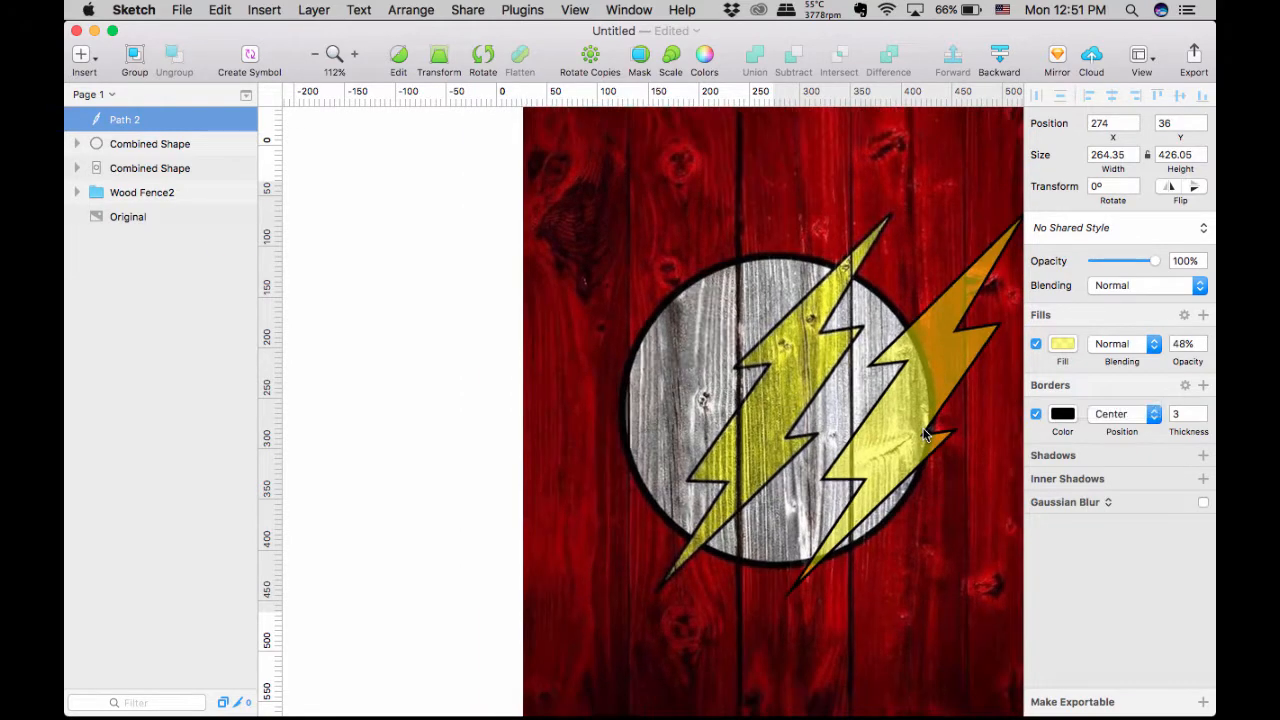
pyautogui.scroll(-2, 924, 434)
pyautogui.hscroll(10, 914, 443)
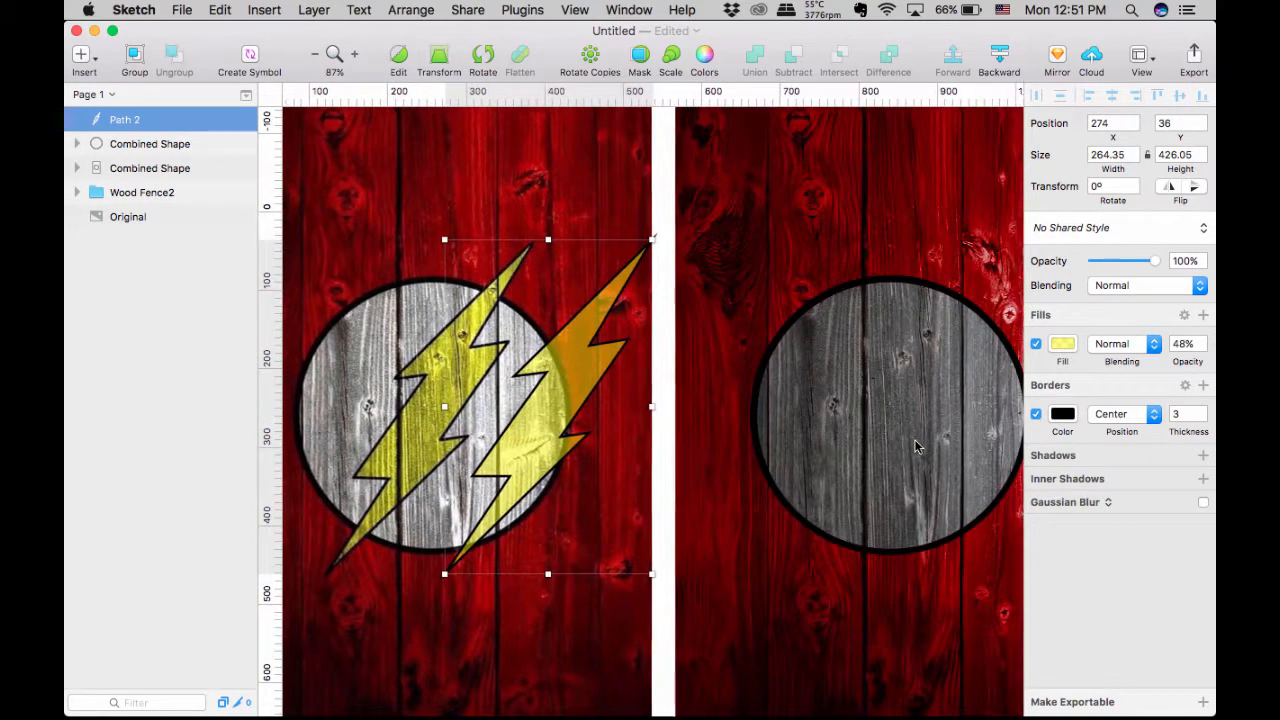
pyautogui.moveTo(548, 392); pyautogui.dragTo(880, 404)
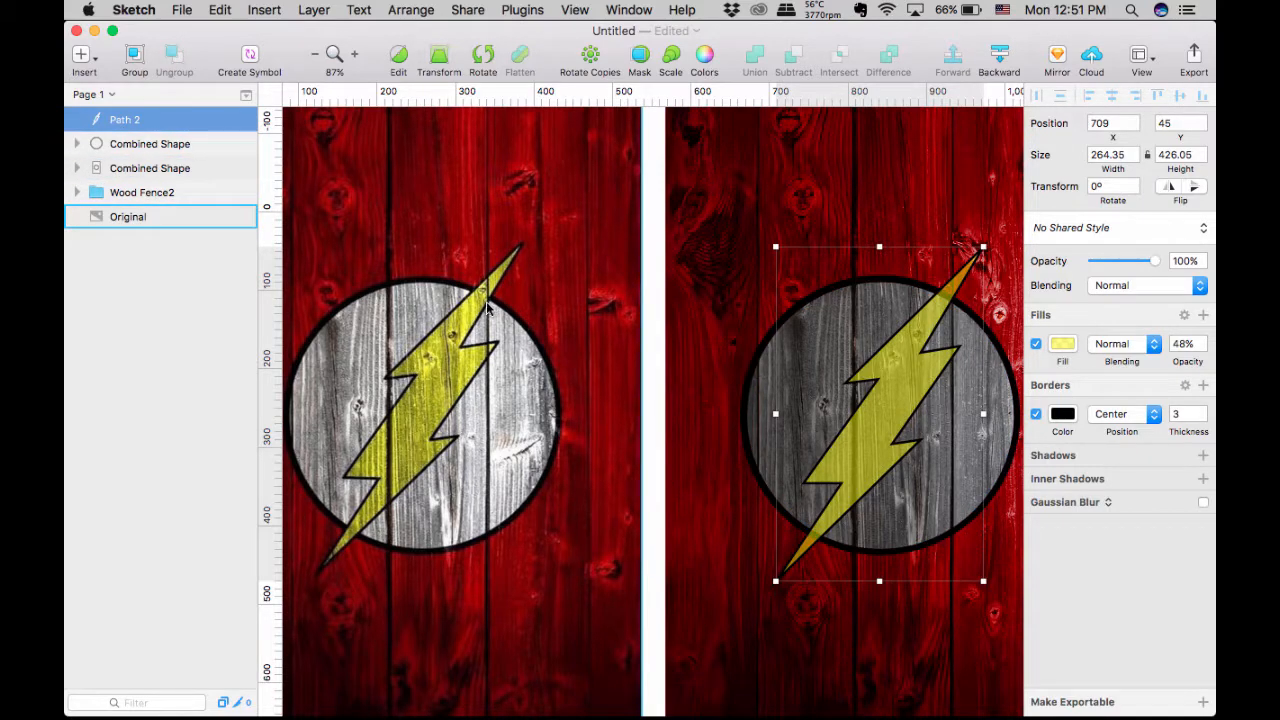
# Rename the Path 2 layer as Bolt
pyautogui.hscroll(-3, 487, 310)
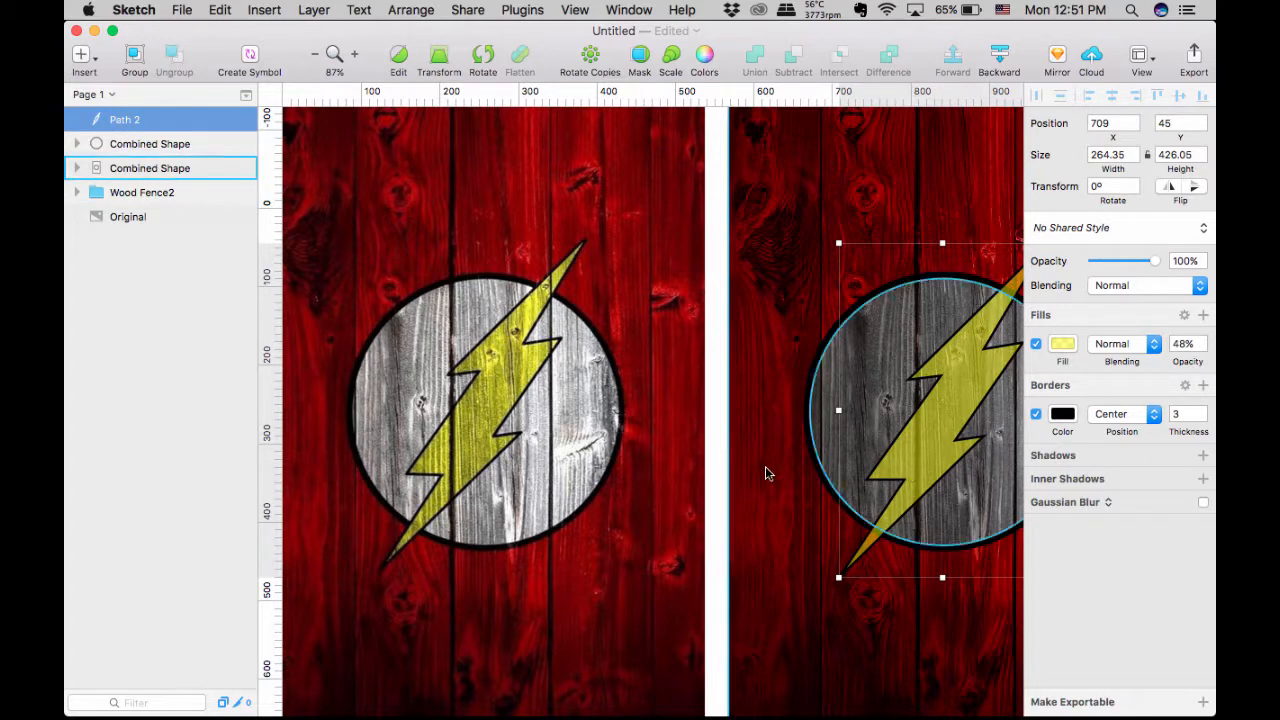
pyautogui.doubleClick(120, 121)
pyautogui.write('Bolt')
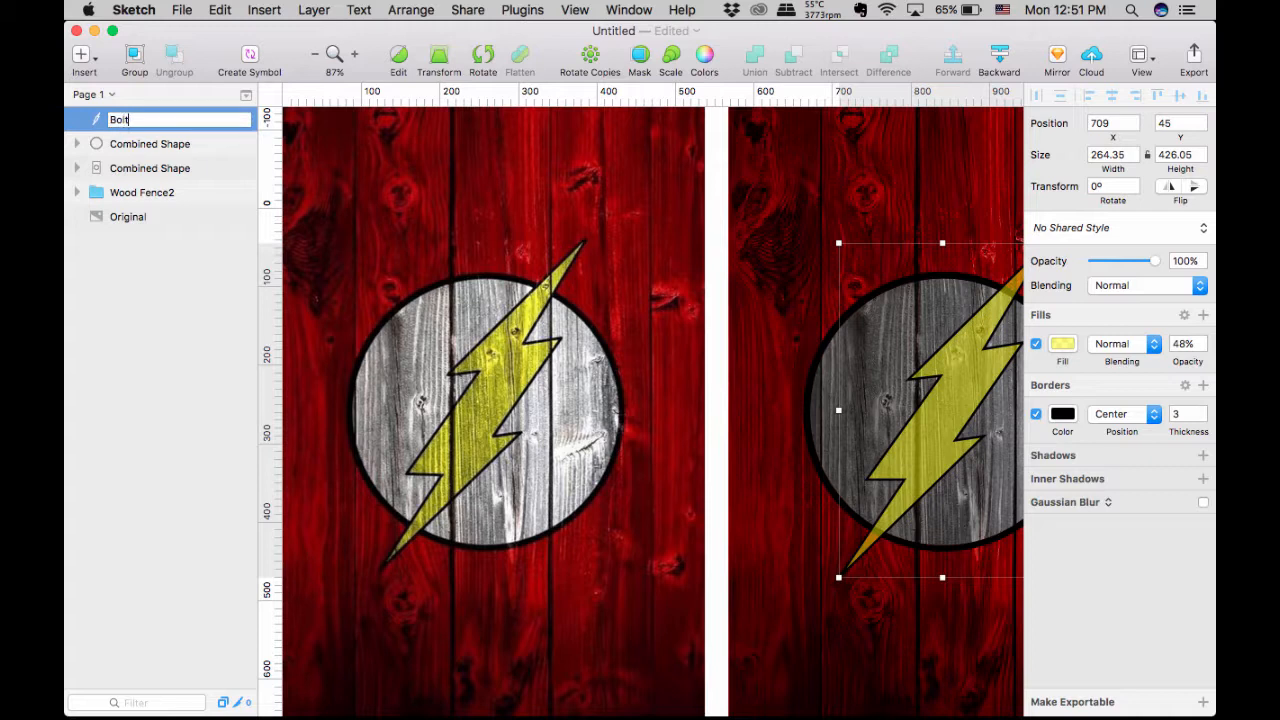
pyautogui.press('Return')
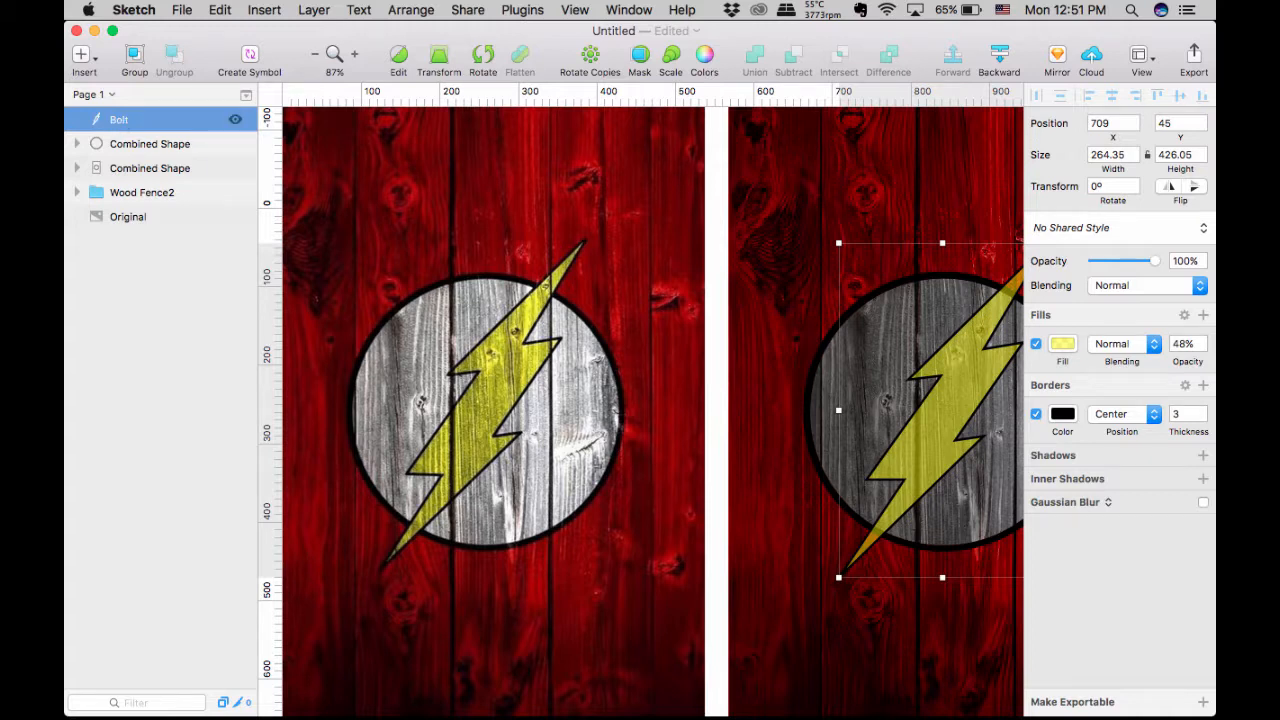
# Make two duplicates of the Bolt layer and hide the original Bolt
pyautogui.press('super+d')
pyautogui.press('super+d')
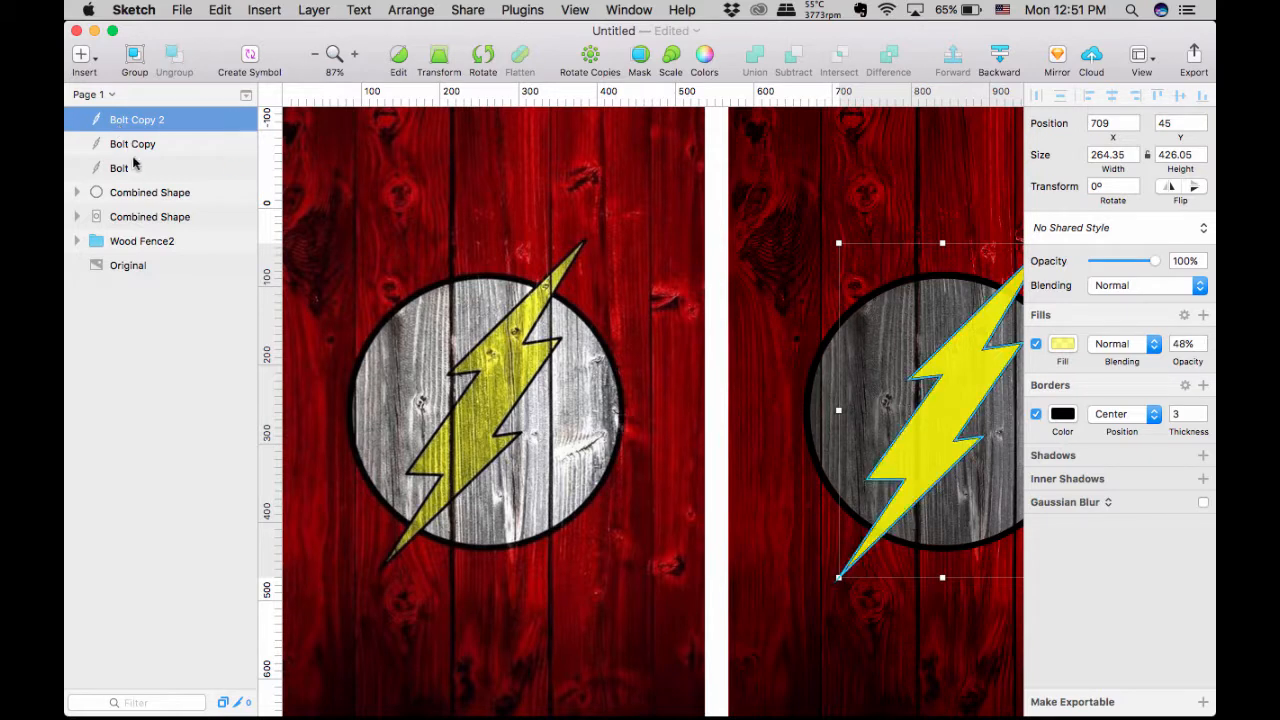
pyautogui.click(235, 171)
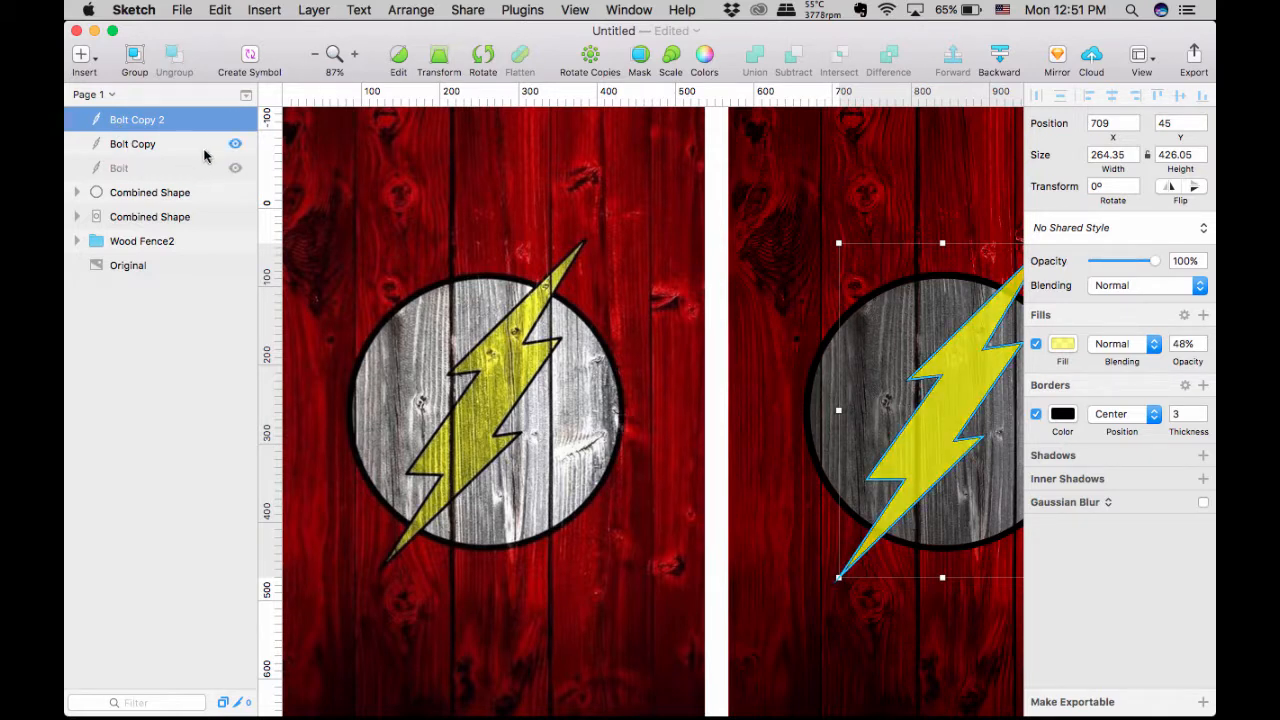
pyautogui.click(196, 146)
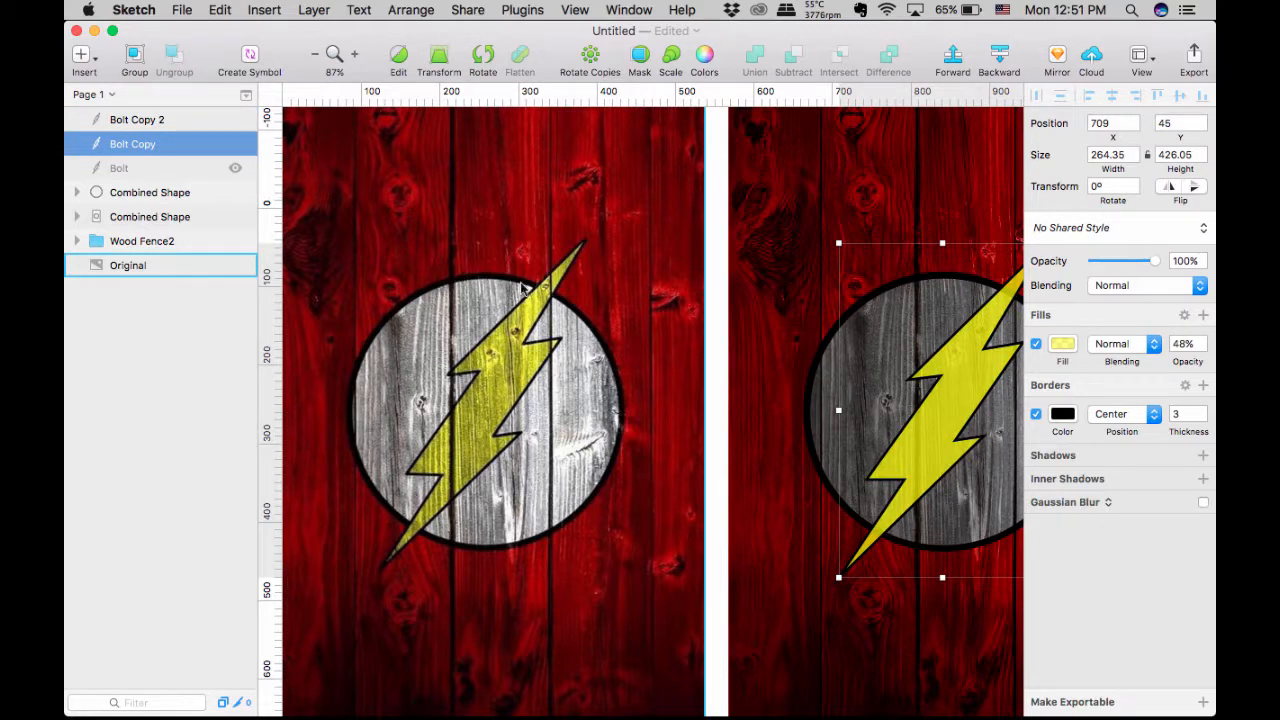
# Rename the ring's Combined Shape layer as Combined Shape - Ring
pyautogui.click(150, 193)
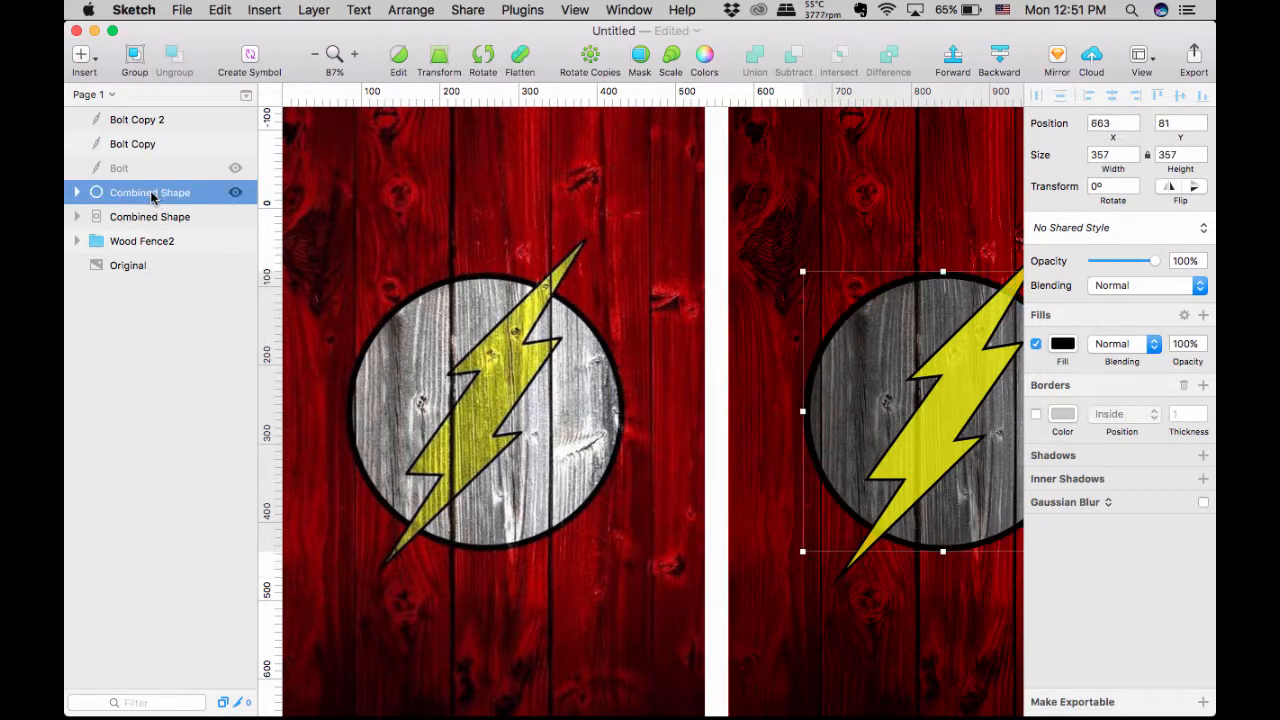
pyautogui.doubleClick(152, 193)
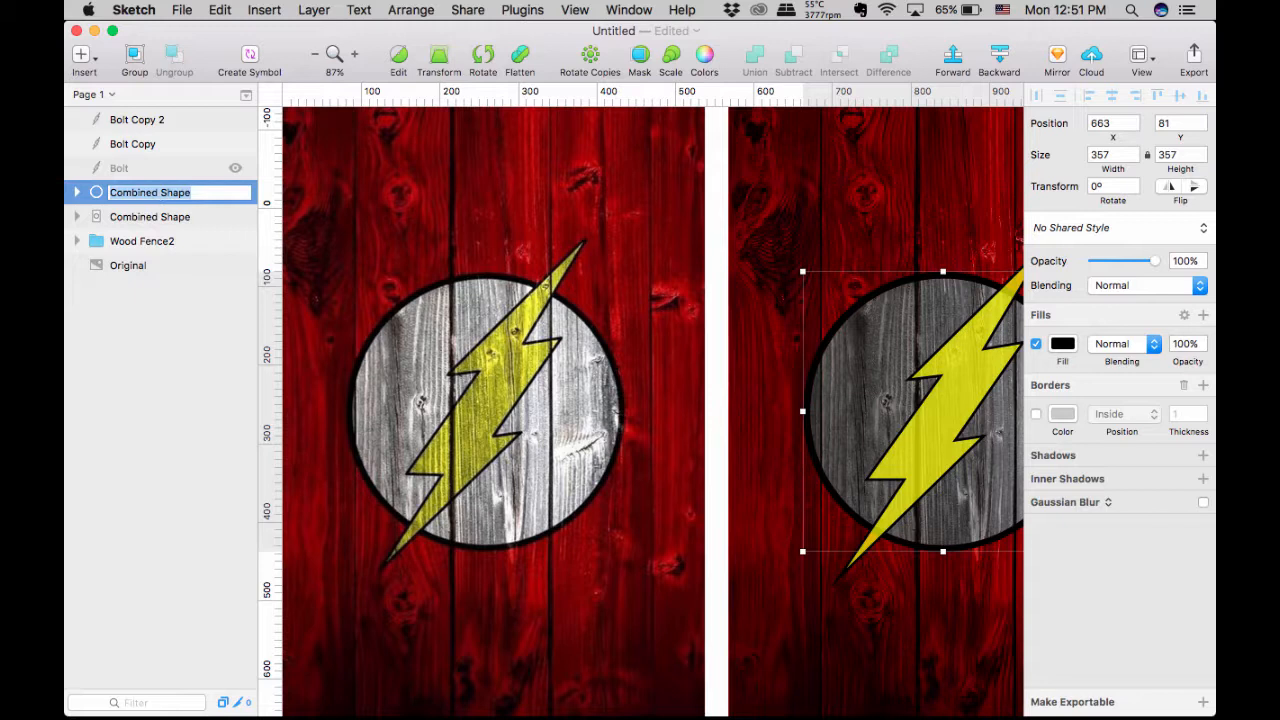
pyautogui.press('Right')
pyautogui.write('- Ring')
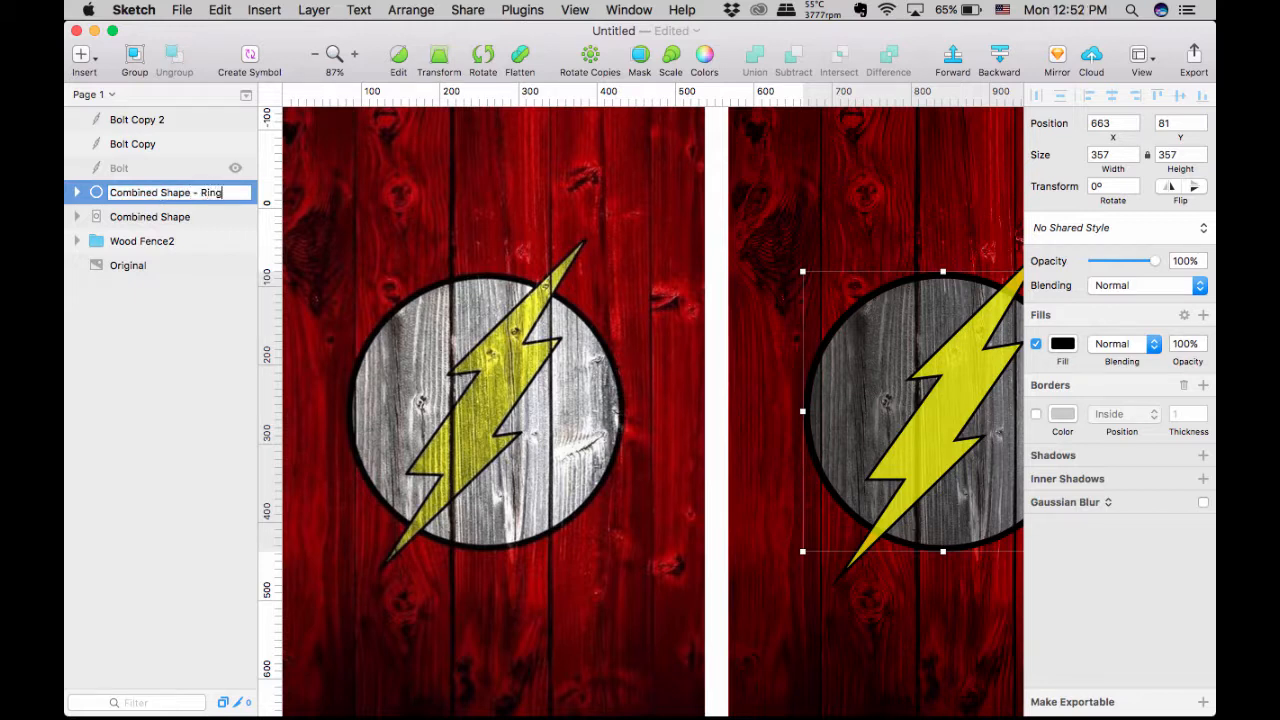
pyautogui.press('Return')
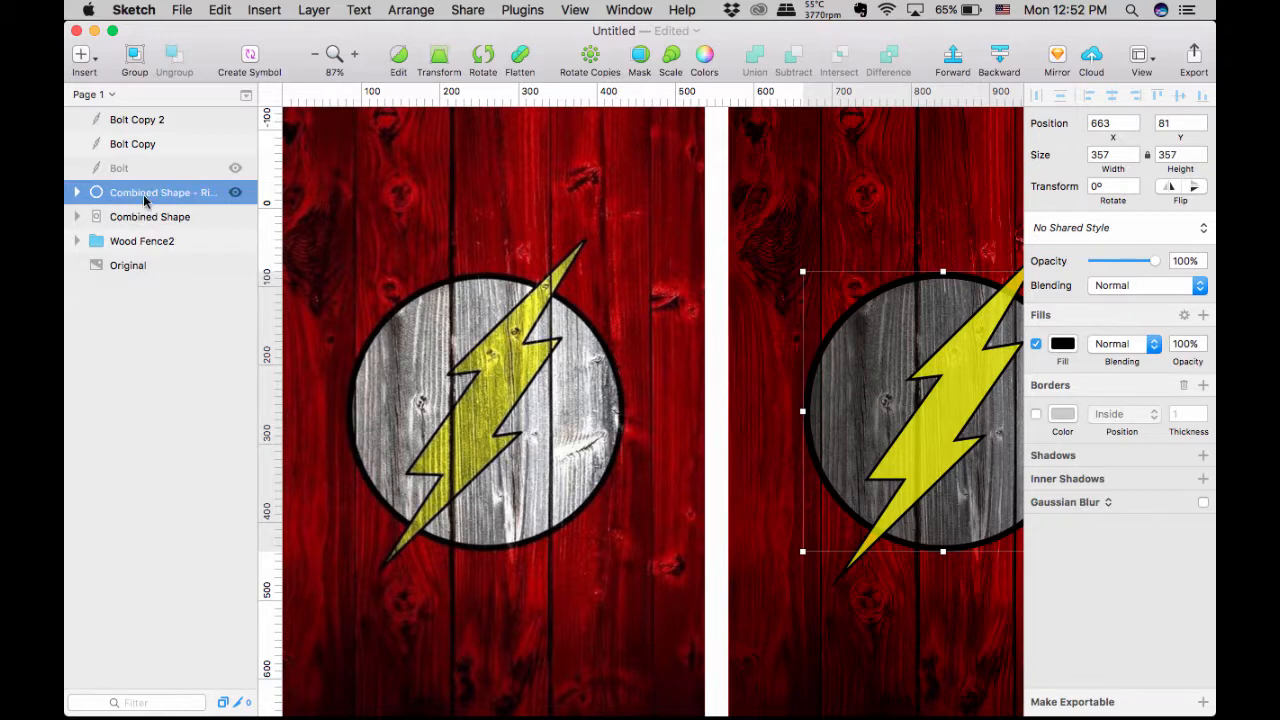
# Hide Bolt Copy 2 and subtract Bolt Copy from the black ring shape
pyautogui.keyDown('super'); pyautogui.click(150, 147); pyautogui.keyUp('super')
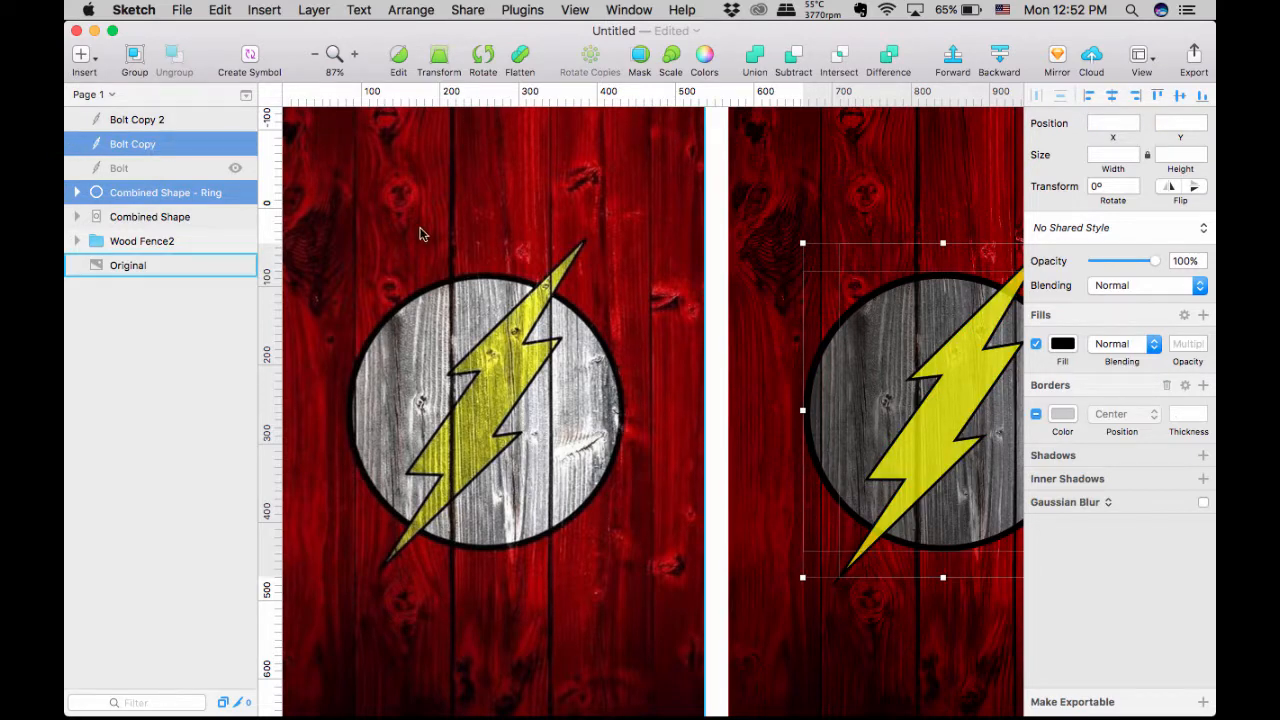
pyautogui.hscroll(5, 633, 381)
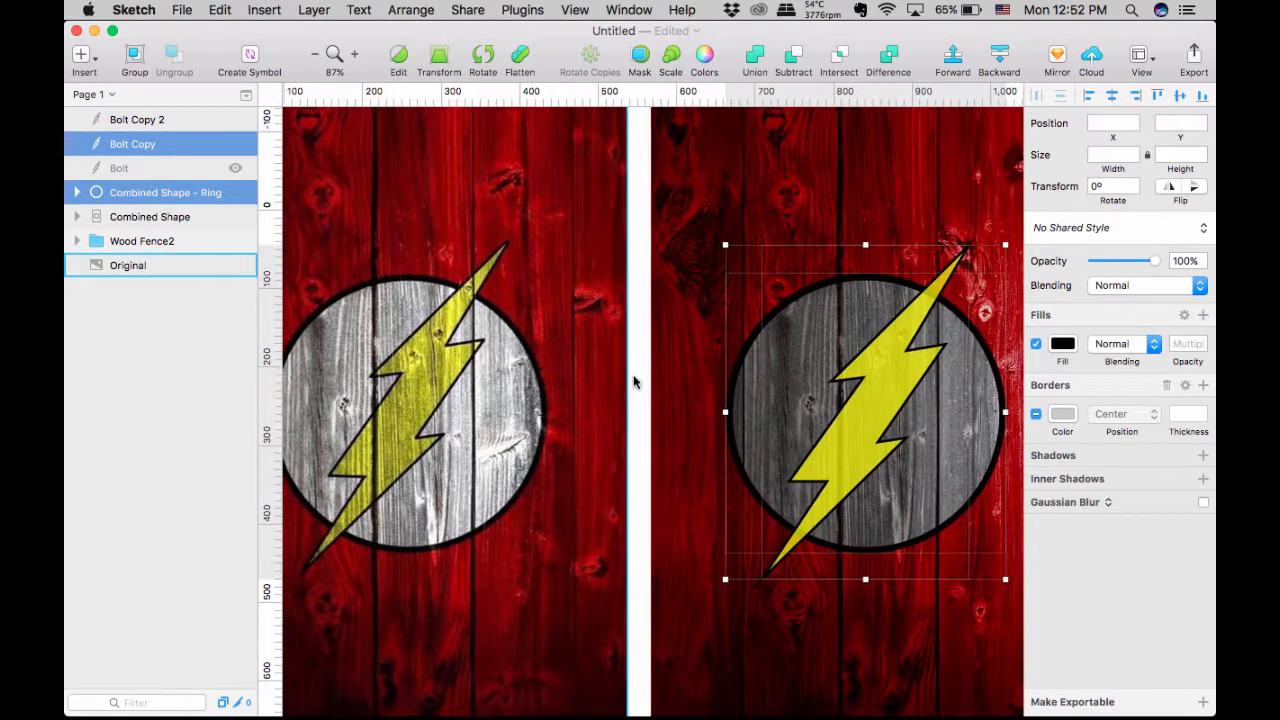
pyautogui.hscroll(1, 633, 381)
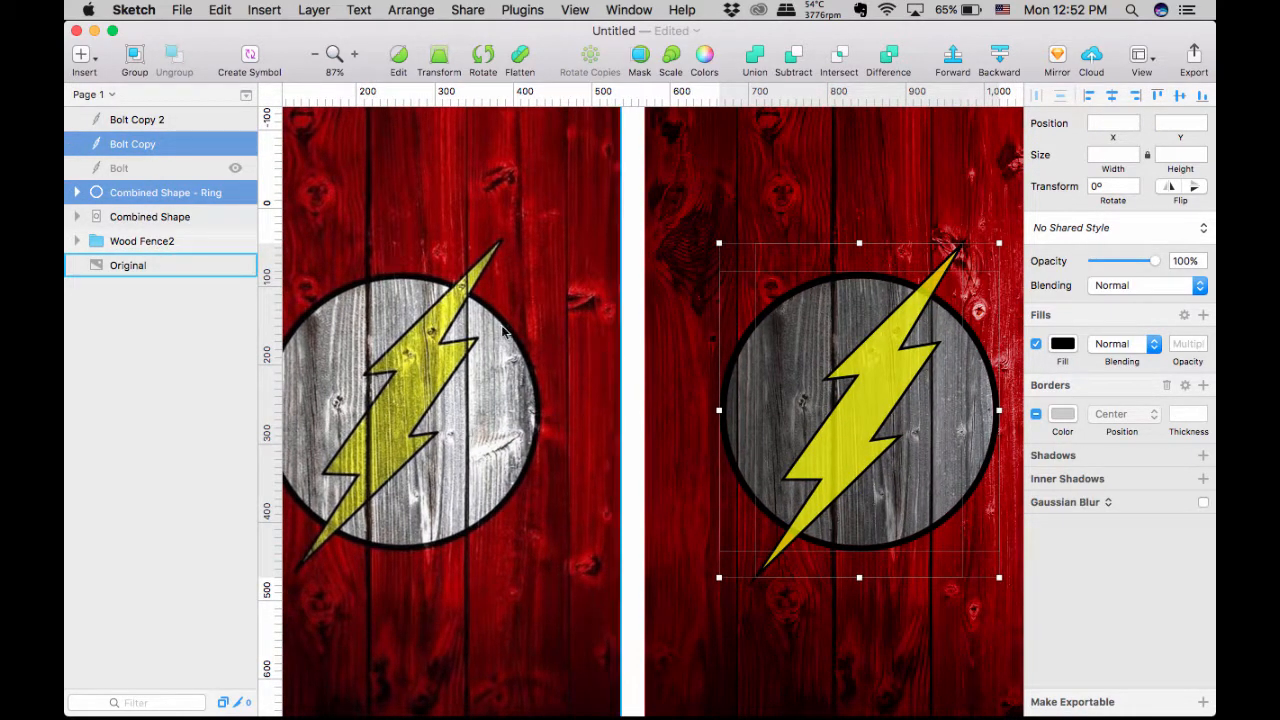
pyautogui.click(235, 120)
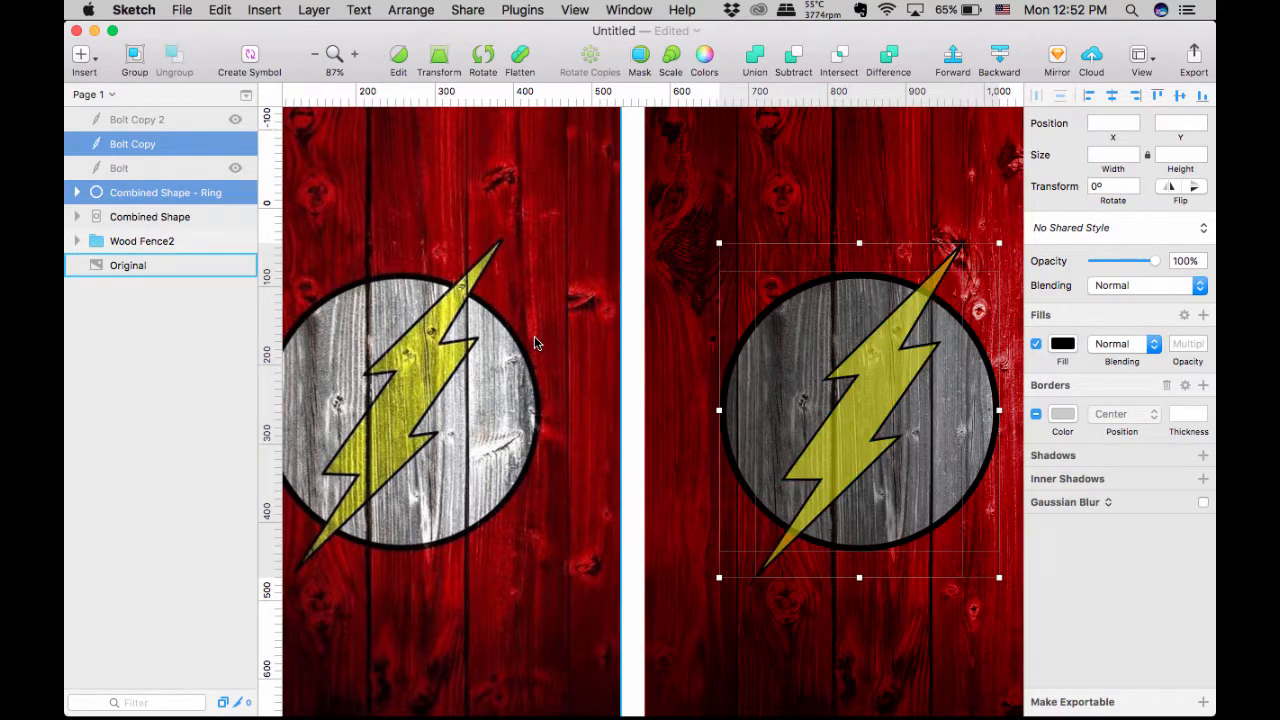
pyautogui.click(793, 56)
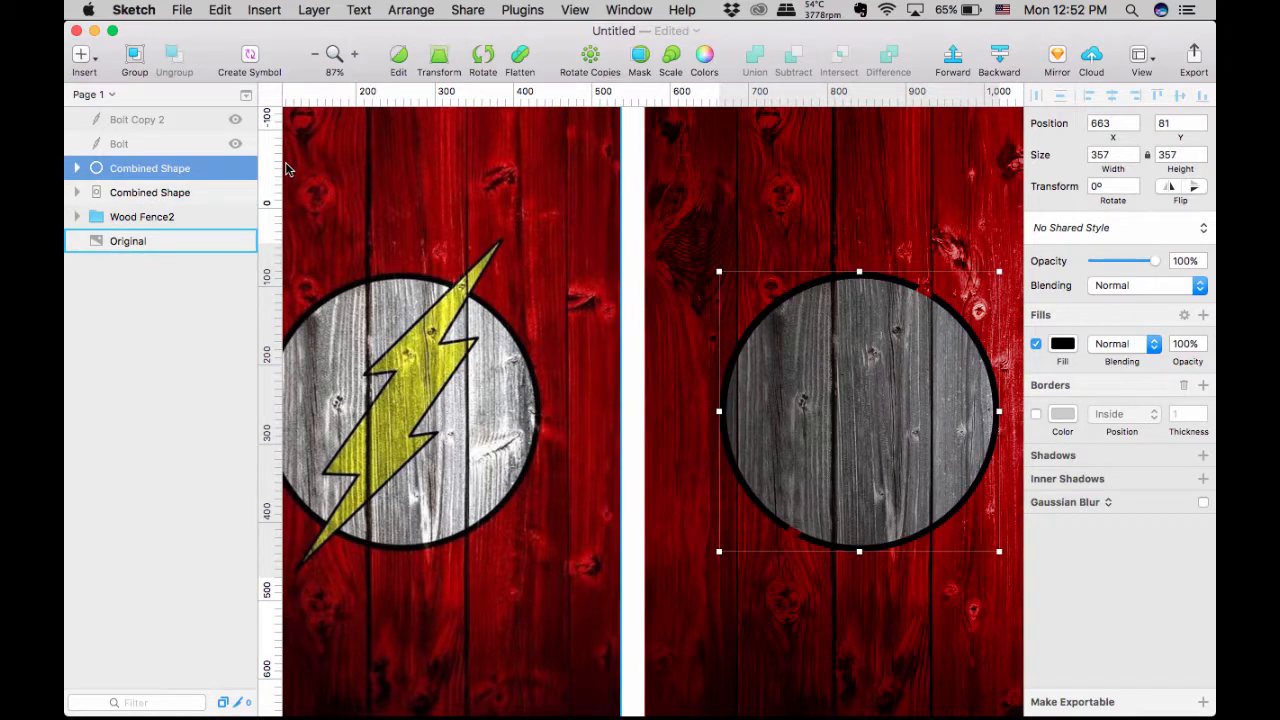
# Show Bolt Copy 2 and subtract it from the red overlay's Combined Shape
pyautogui.click(235, 119)
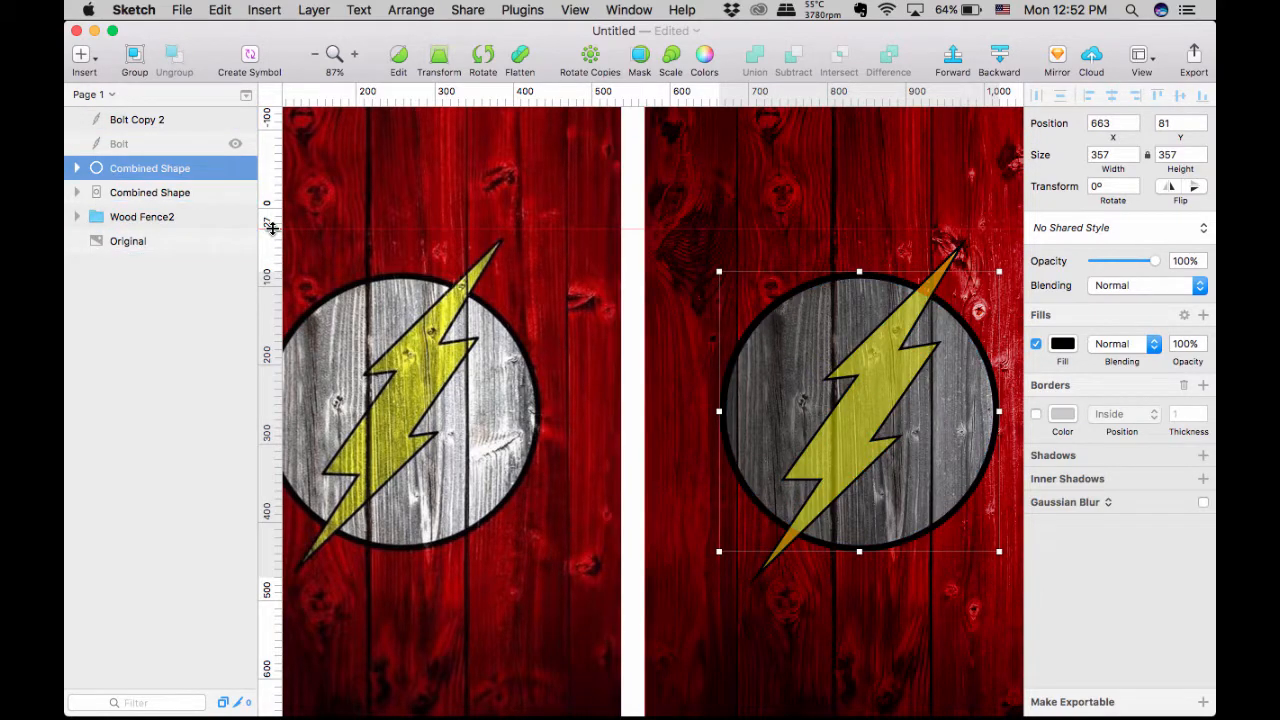
pyautogui.click(152, 119)
pyautogui.keyDown('shift'); pyautogui.click(143, 192); pyautogui.keyUp('shift')
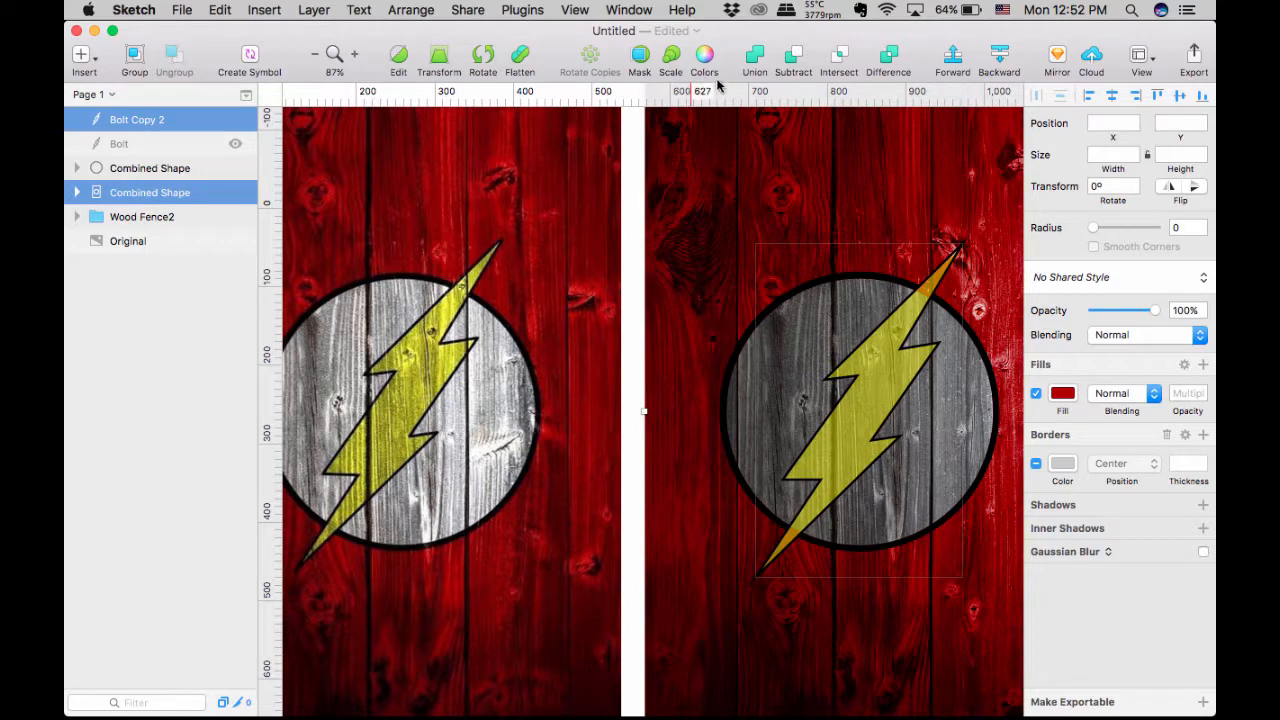
pyautogui.click(793, 55)
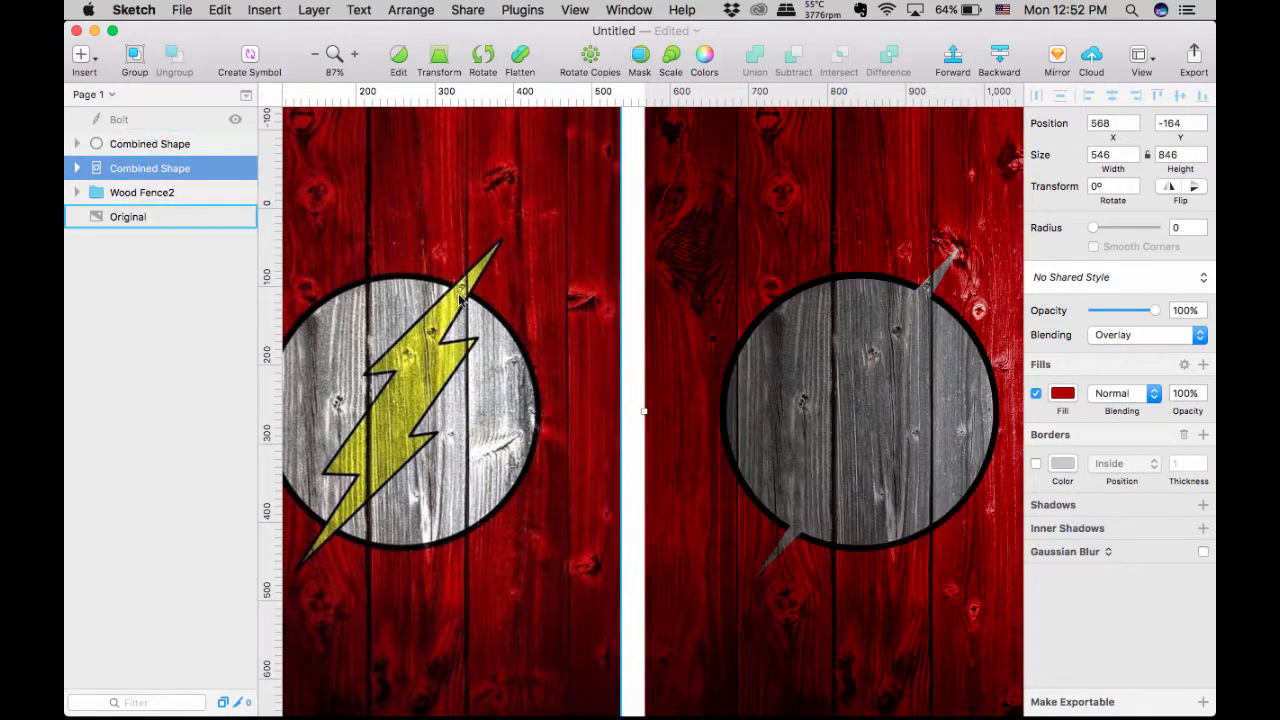
# Show the original Bolt layer and set its fill opacity to 39%
pyautogui.click(235, 120)
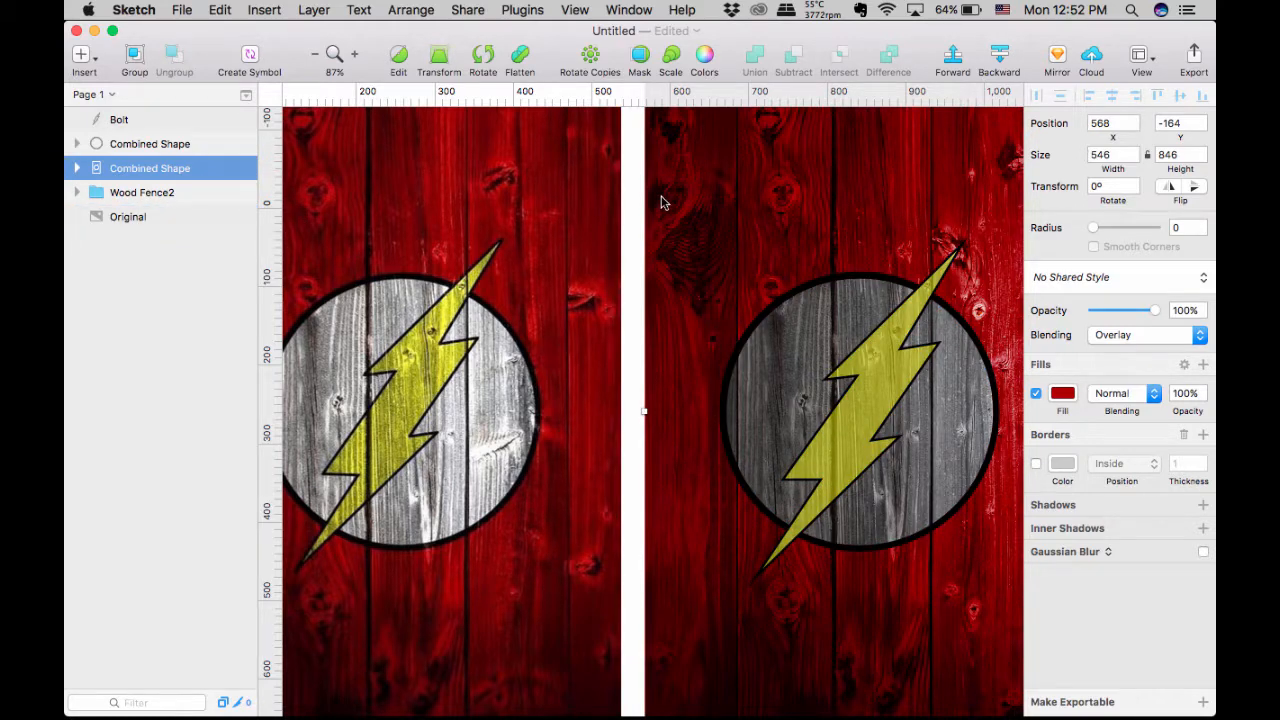
pyautogui.hscroll(-3, 660, 203)
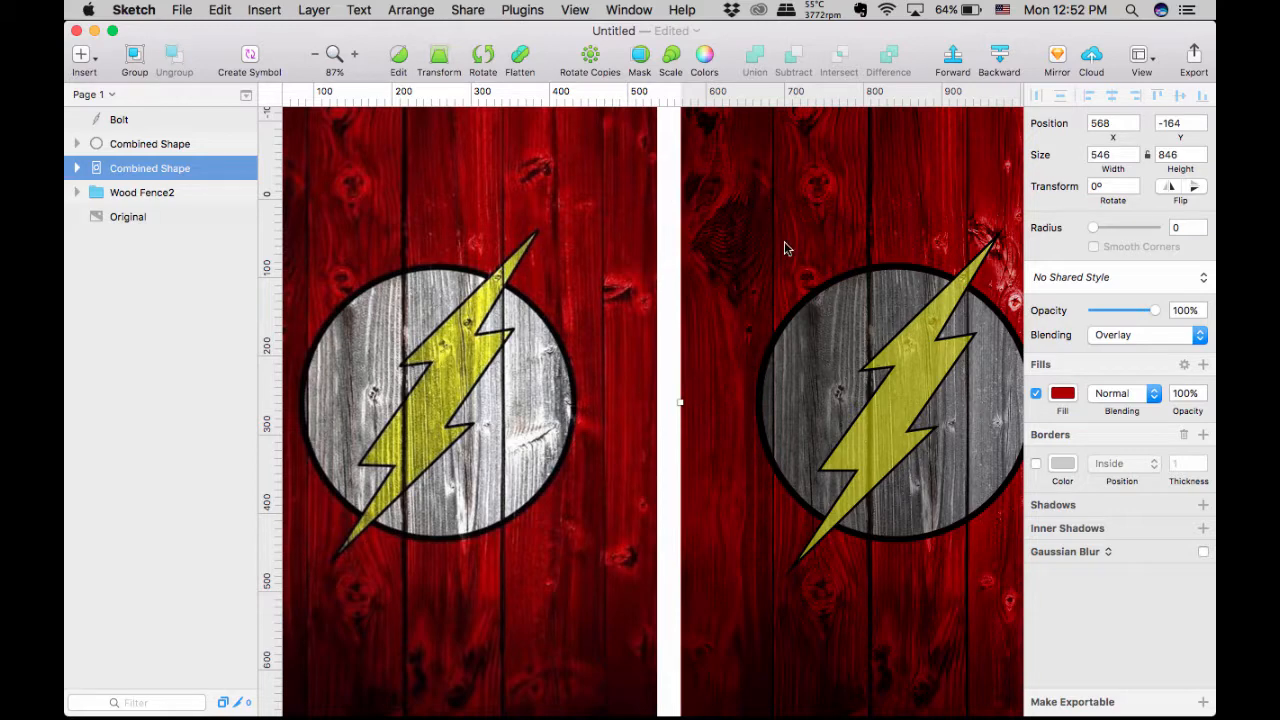
pyautogui.click(907, 393)
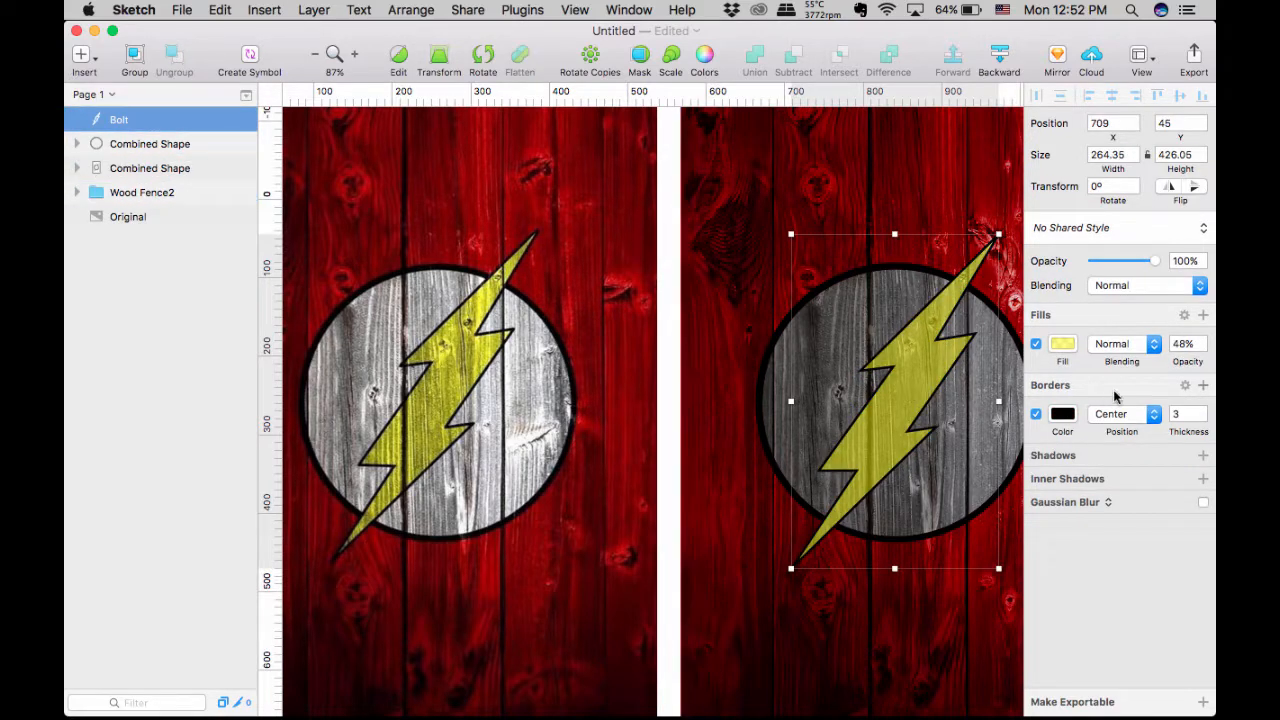
pyautogui.moveTo(1187, 363); pyautogui.dragTo(1173, 361)
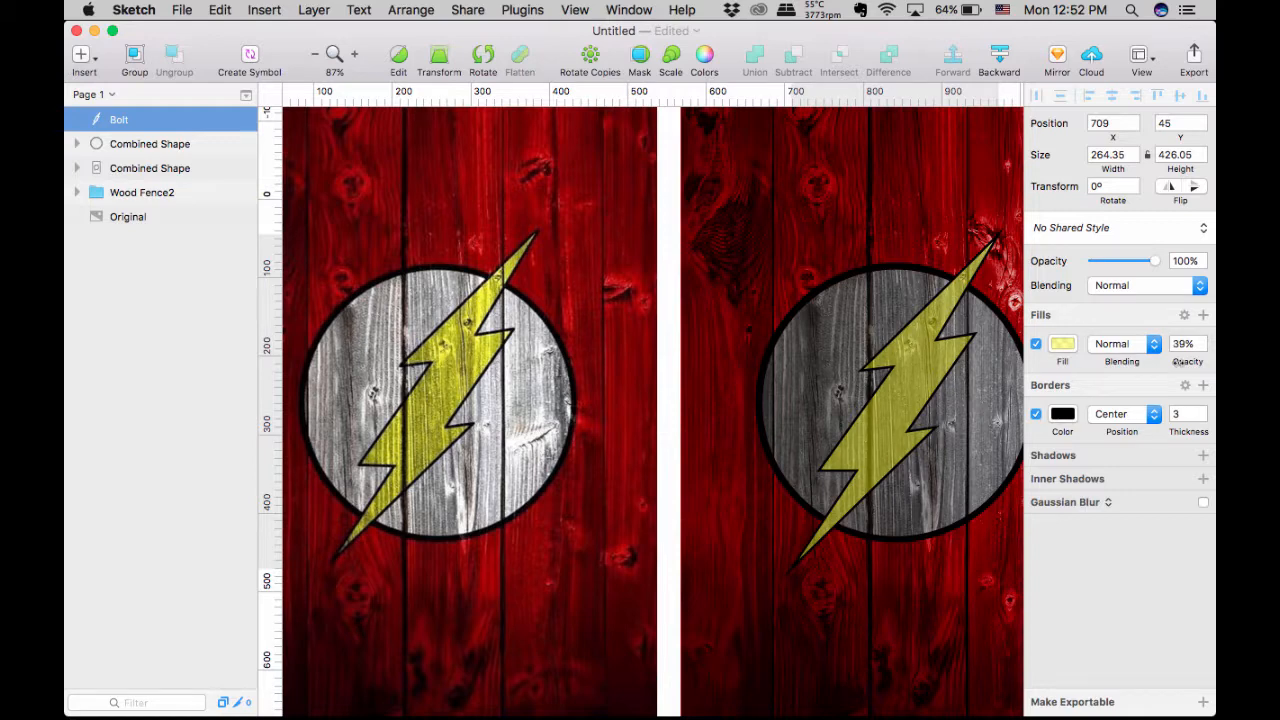
pyautogui.scroll(-5, 817, 402)
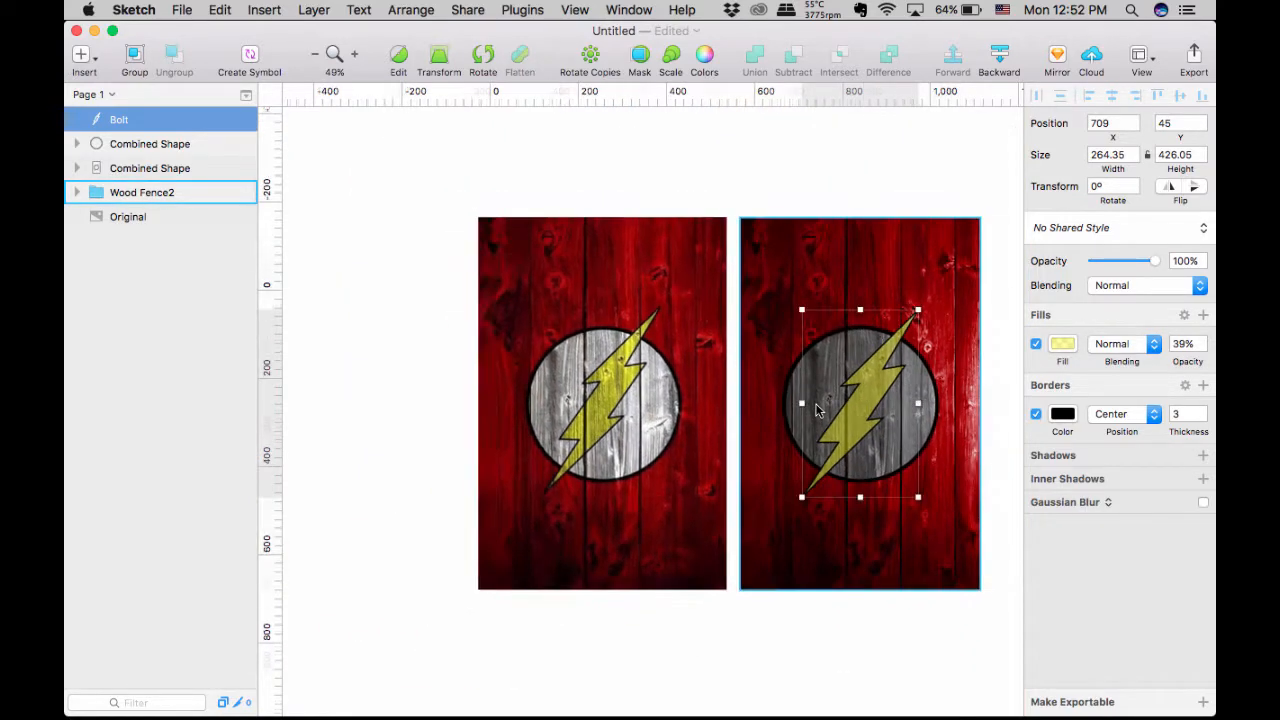
pyautogui.hscroll(2, 817, 402)
pyautogui.click(948, 461)
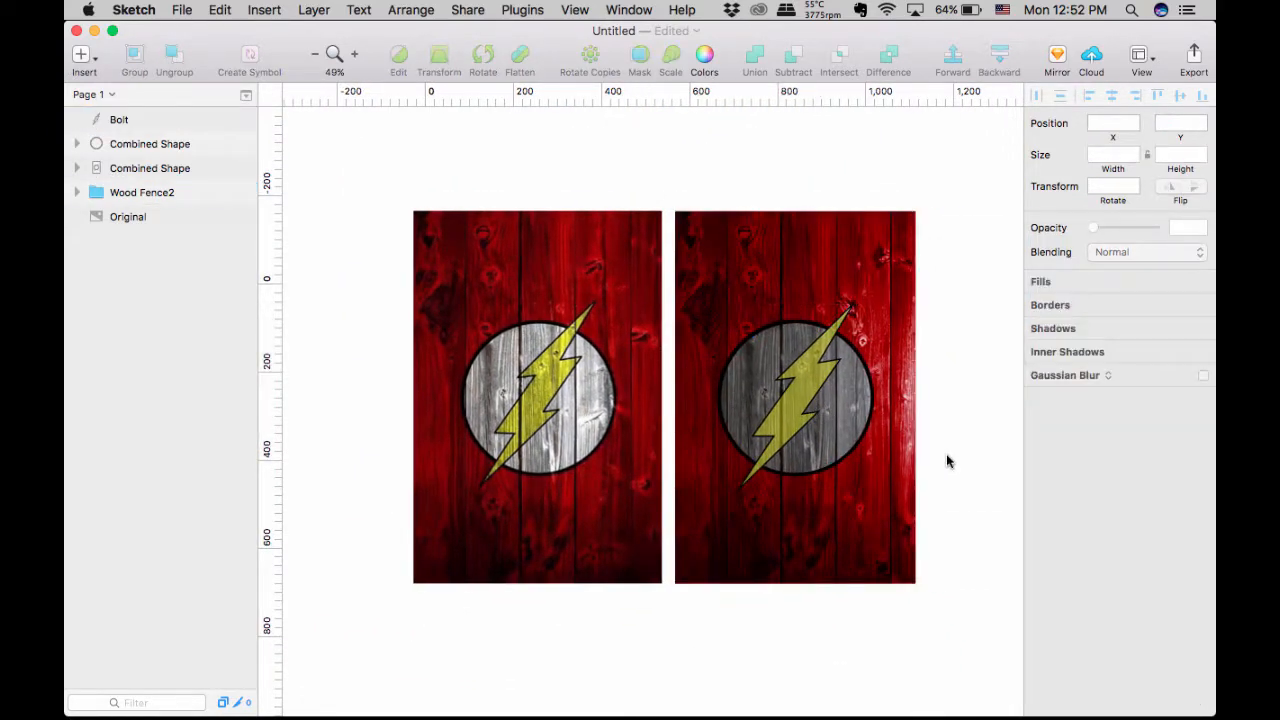
pyautogui.scroll(3, 948, 461)
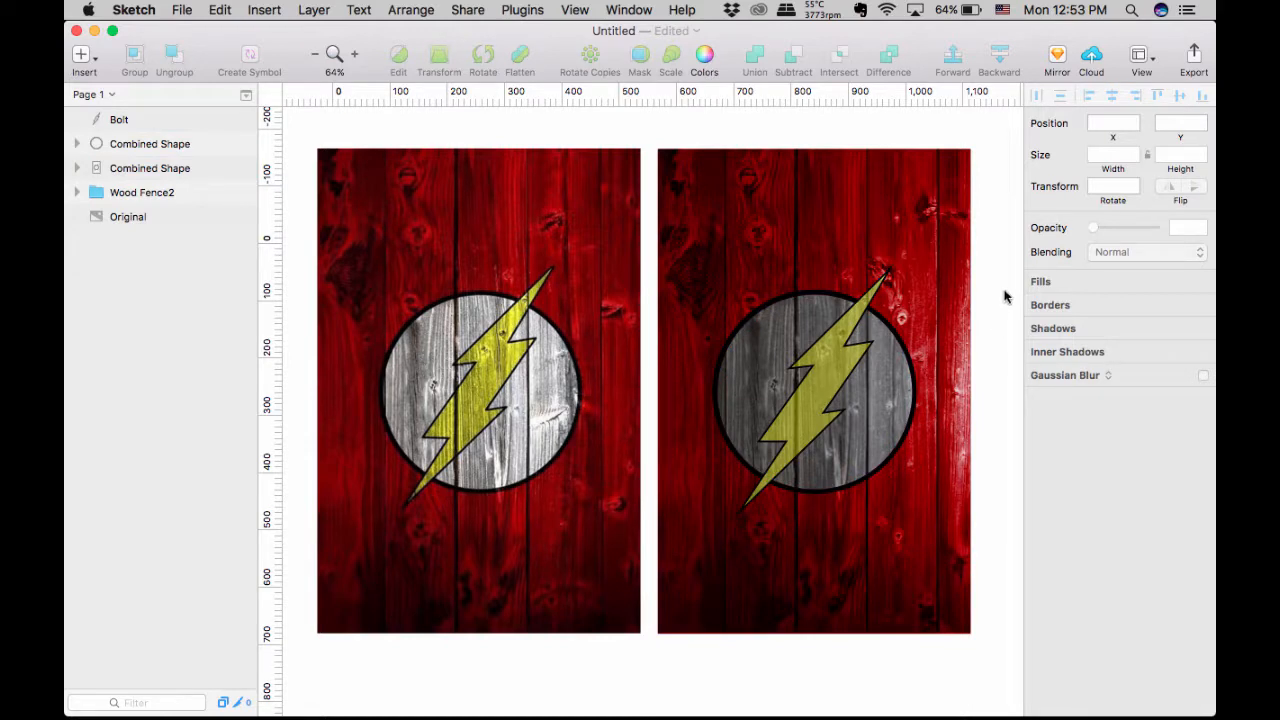
pyautogui.click(888, 408)
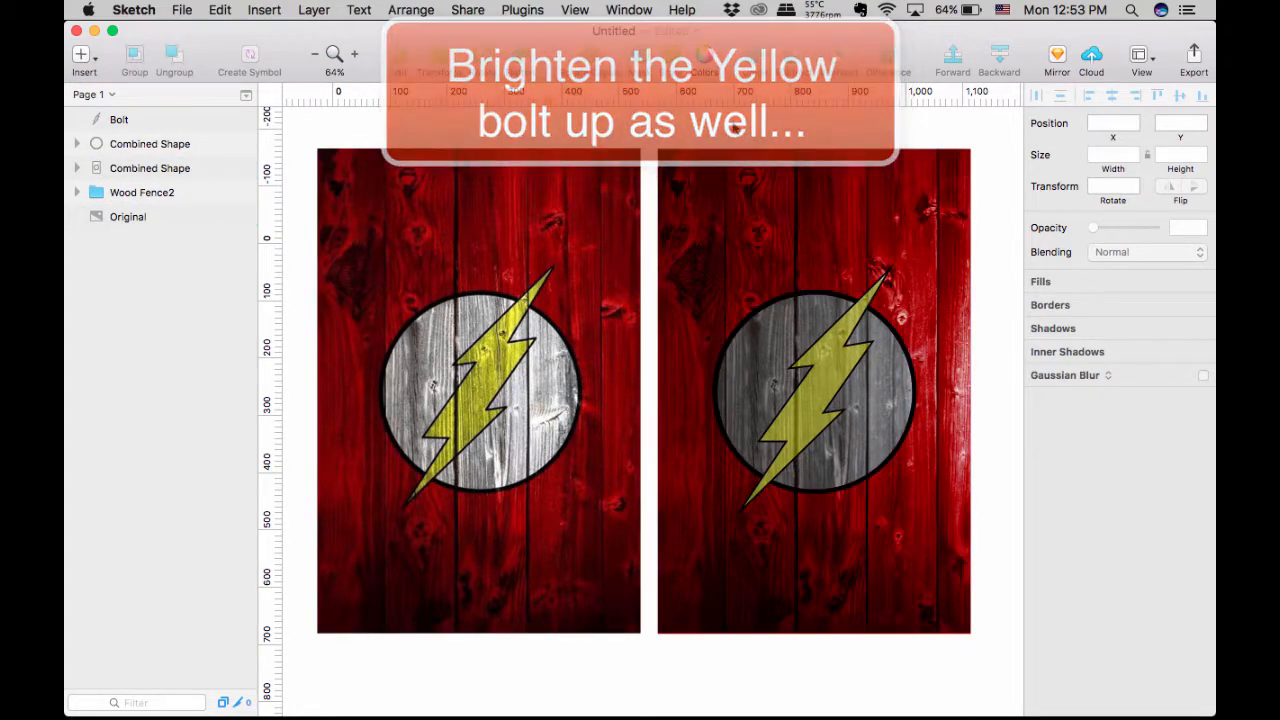
# Switch to Chrome and view the Udemy search results for "sketch 4" together with the My Courses list
pyautogui.press('super+Tab')
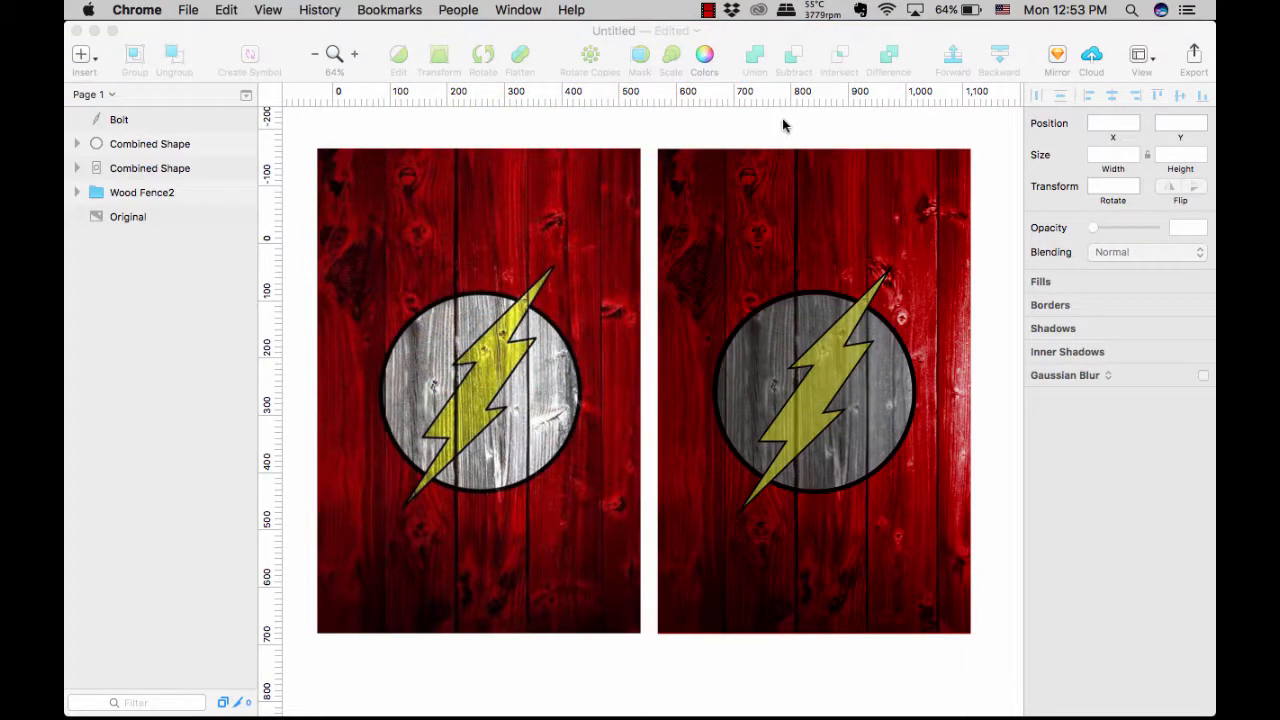
pyautogui.click(772, 700)
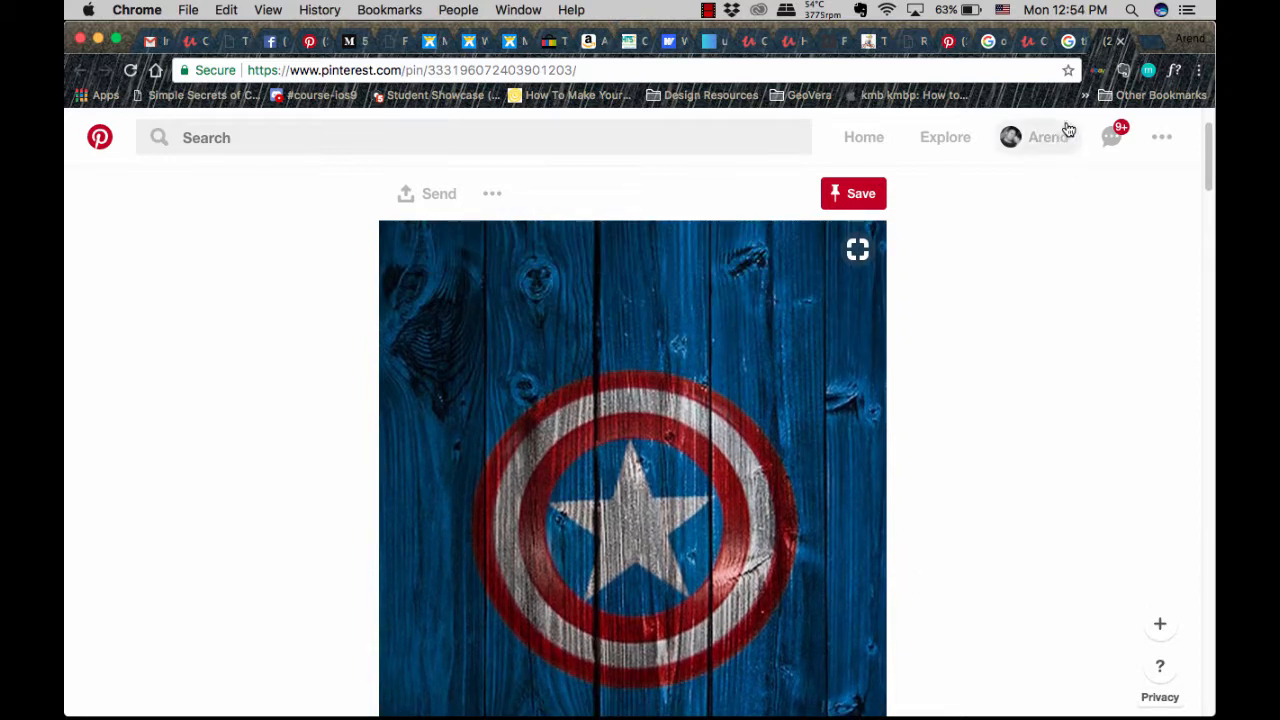
pyautogui.click(1030, 41)
pyautogui.moveTo(966, 166)
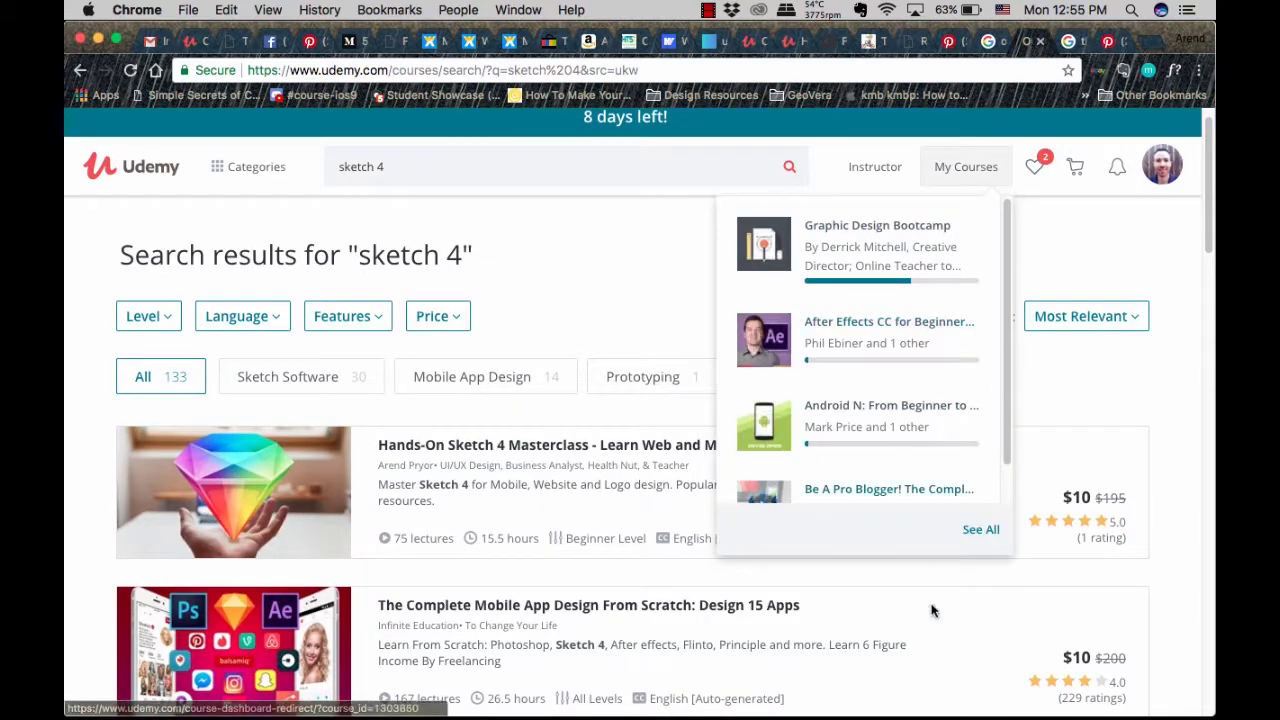